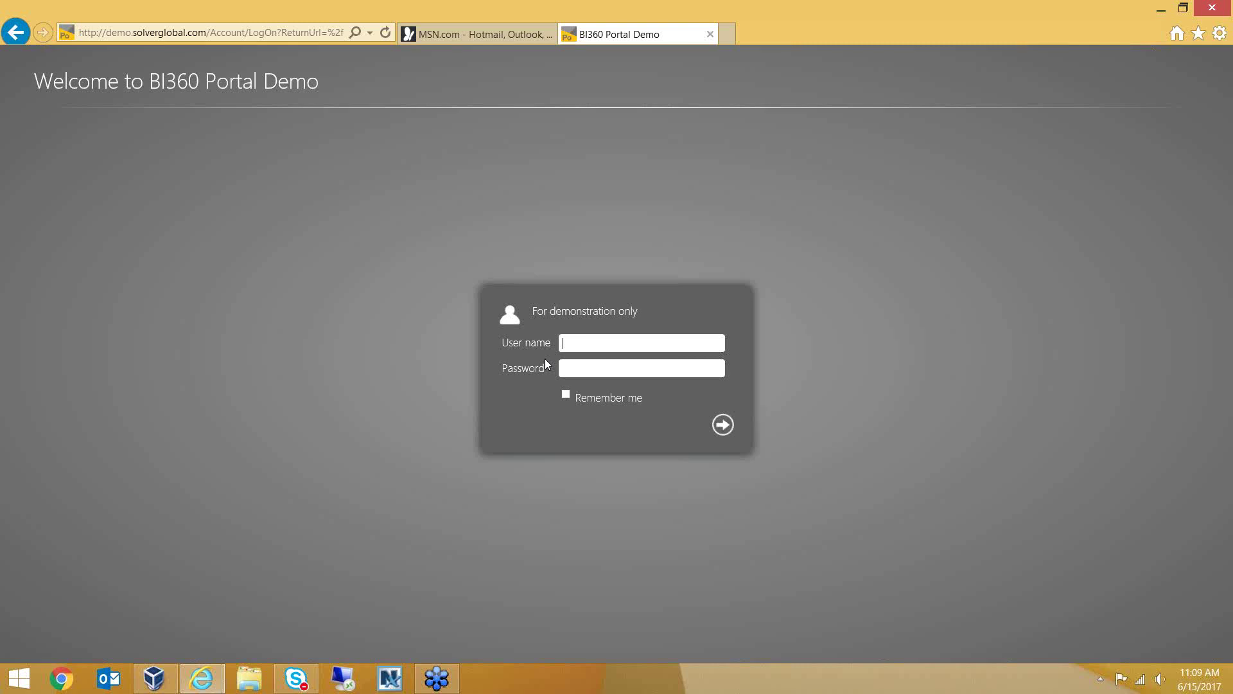
Sign in to the demo portal with the demo user name and password
type("proserv")
key("Tab")
type("*******")
left_click(723, 431)
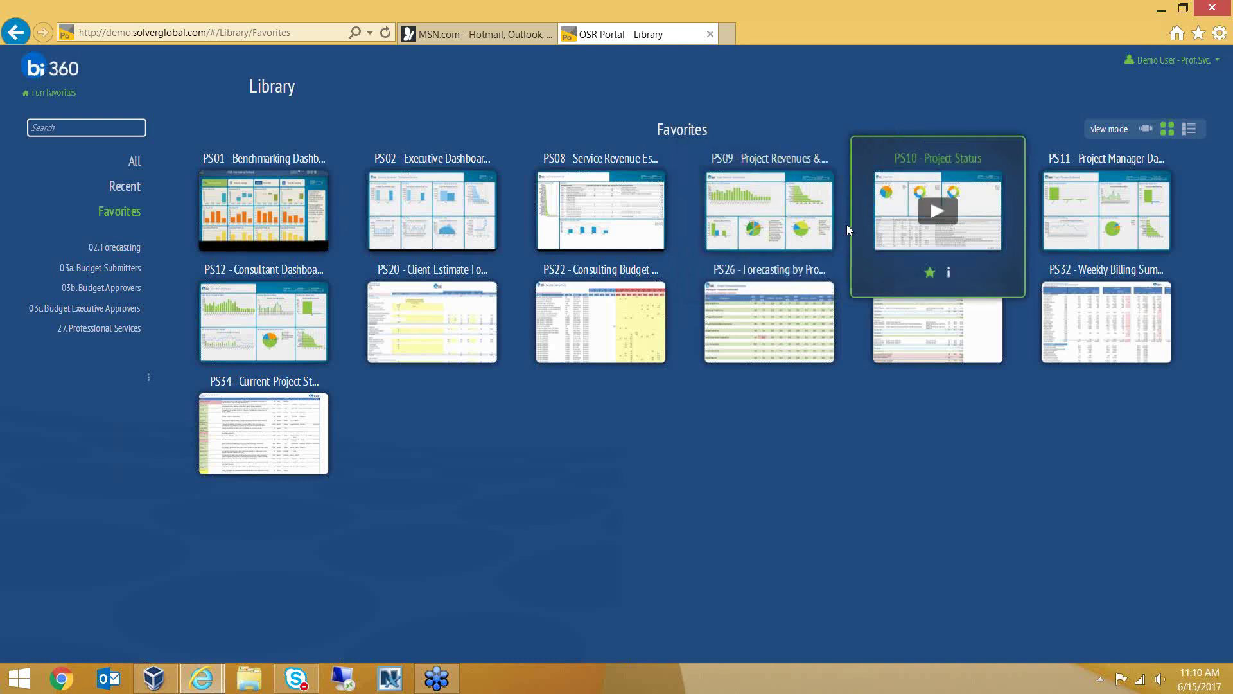
Cycle Favorites through carousel, list and grid layouts, then open the PS02 Executive Dashboard
left_click(1153, 133)
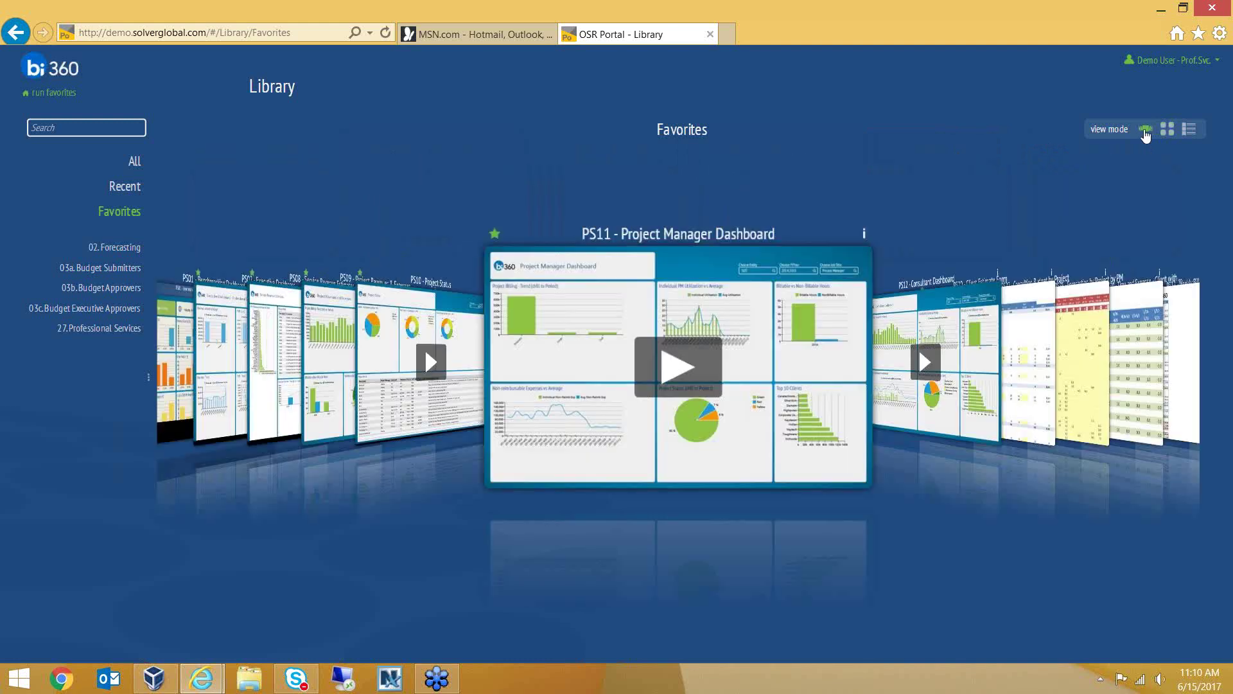
left_click(1193, 131)
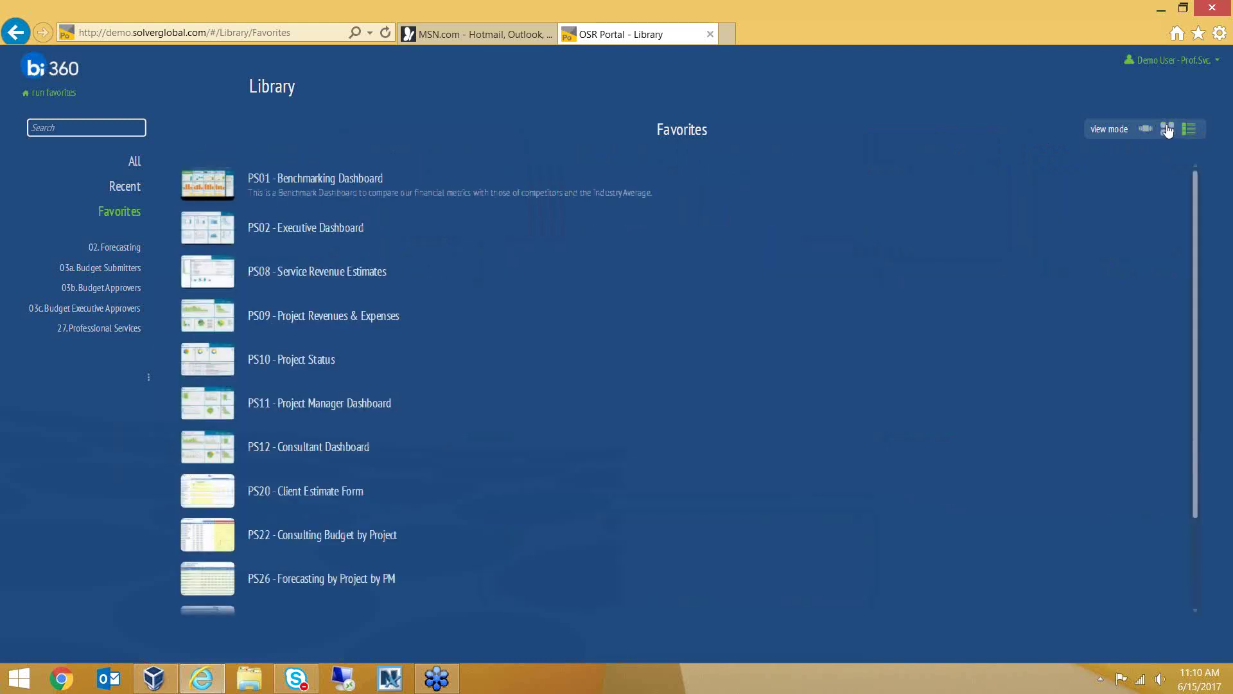
left_click(1167, 131)
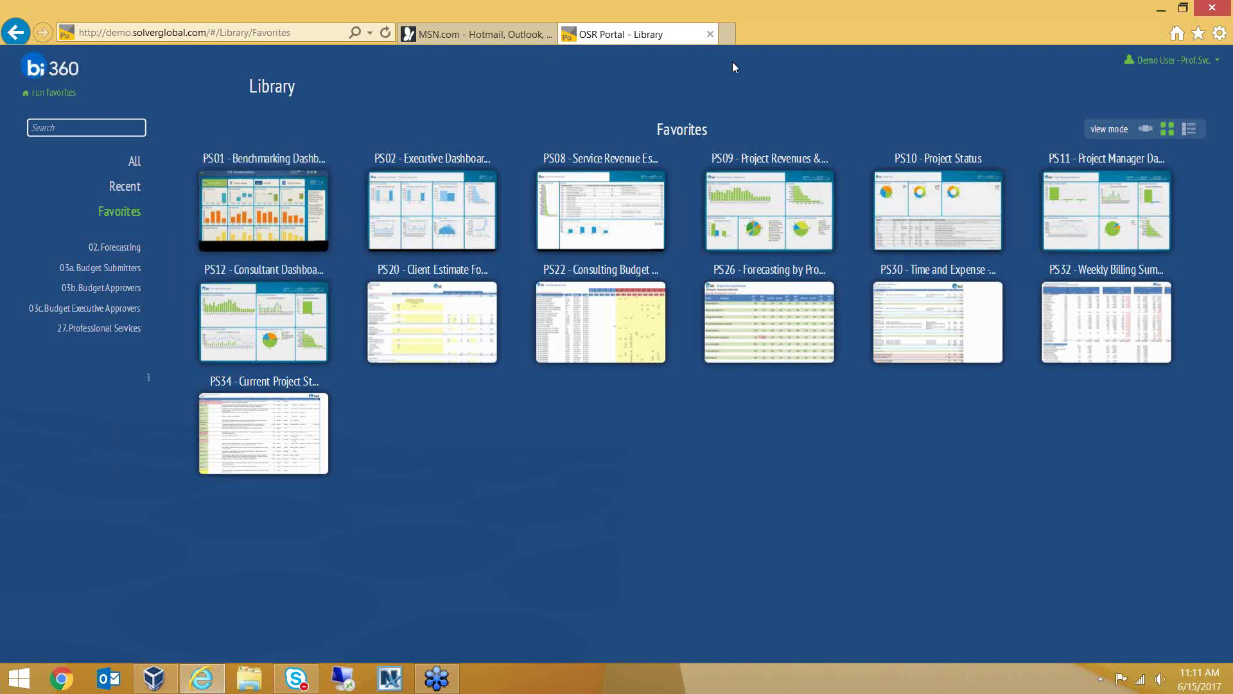
left_click(1146, 130)
left_click(690, 370)
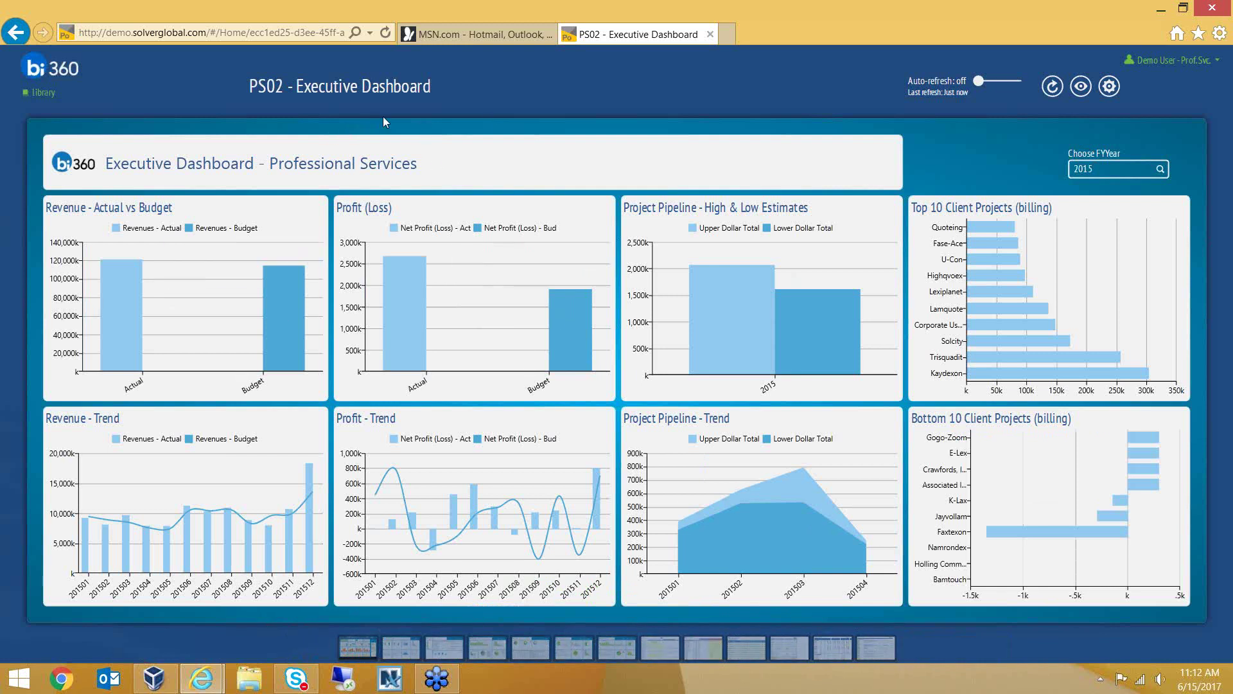
mouse_move(284, 248)
mouse_move(129, 250)
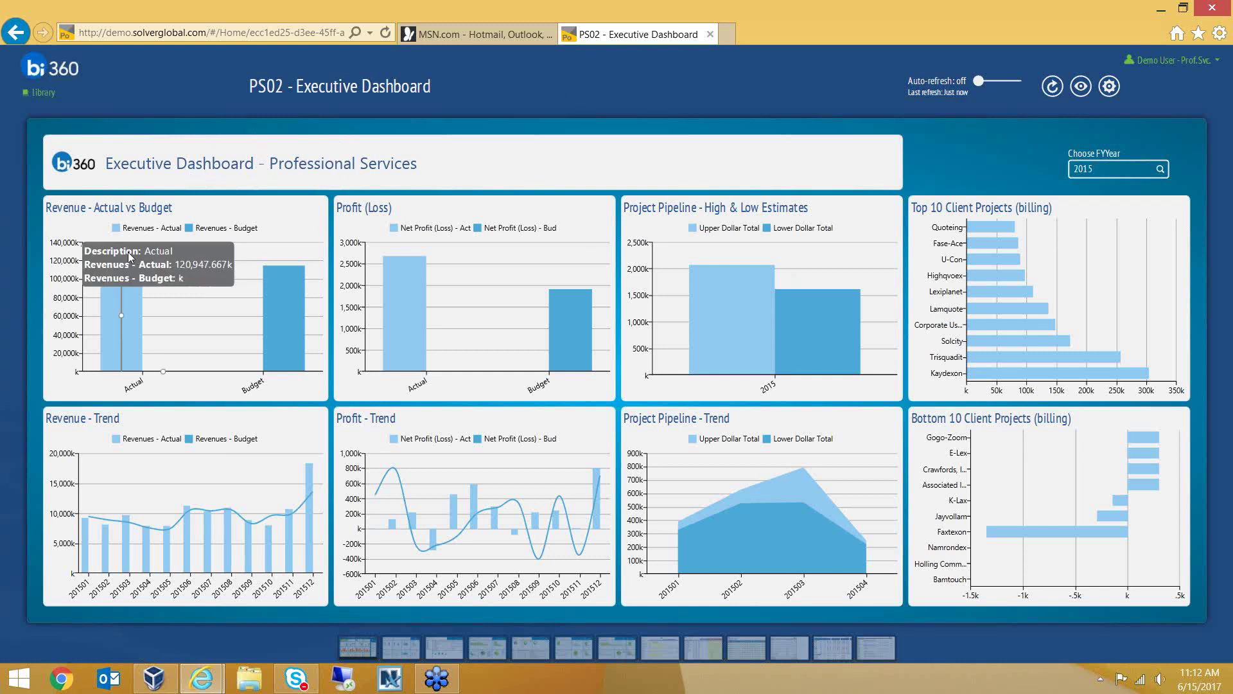
mouse_move(266, 292)
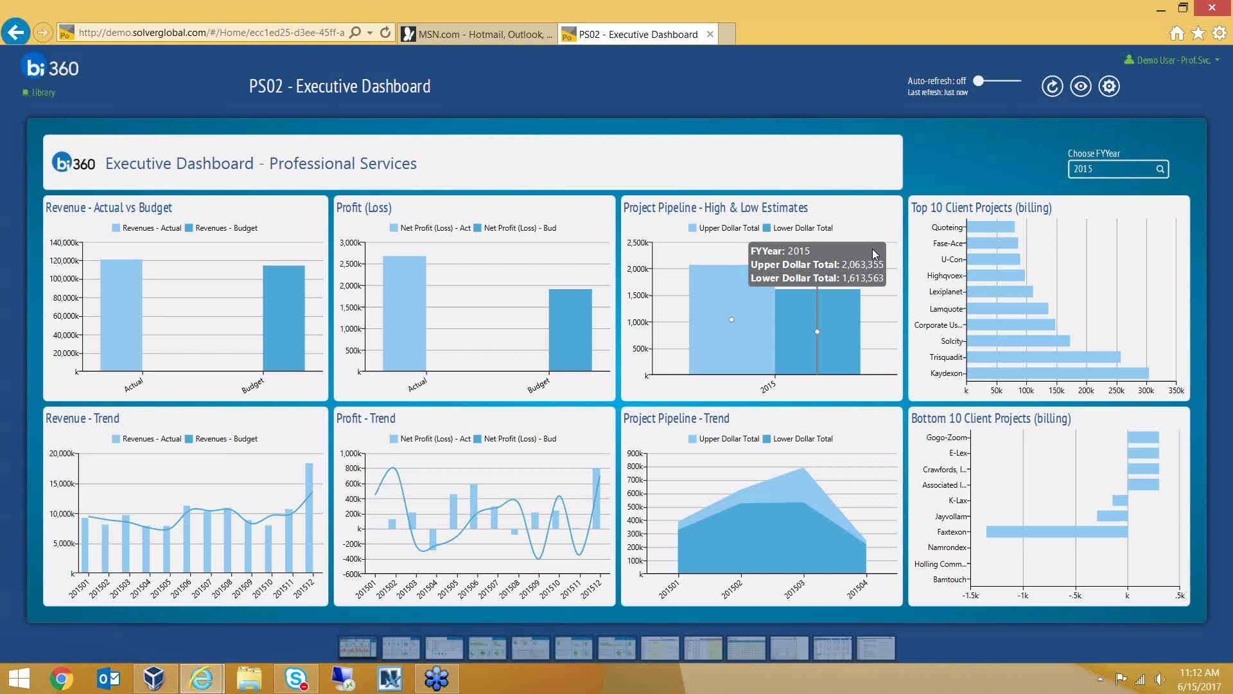
mouse_move(1065, 245)
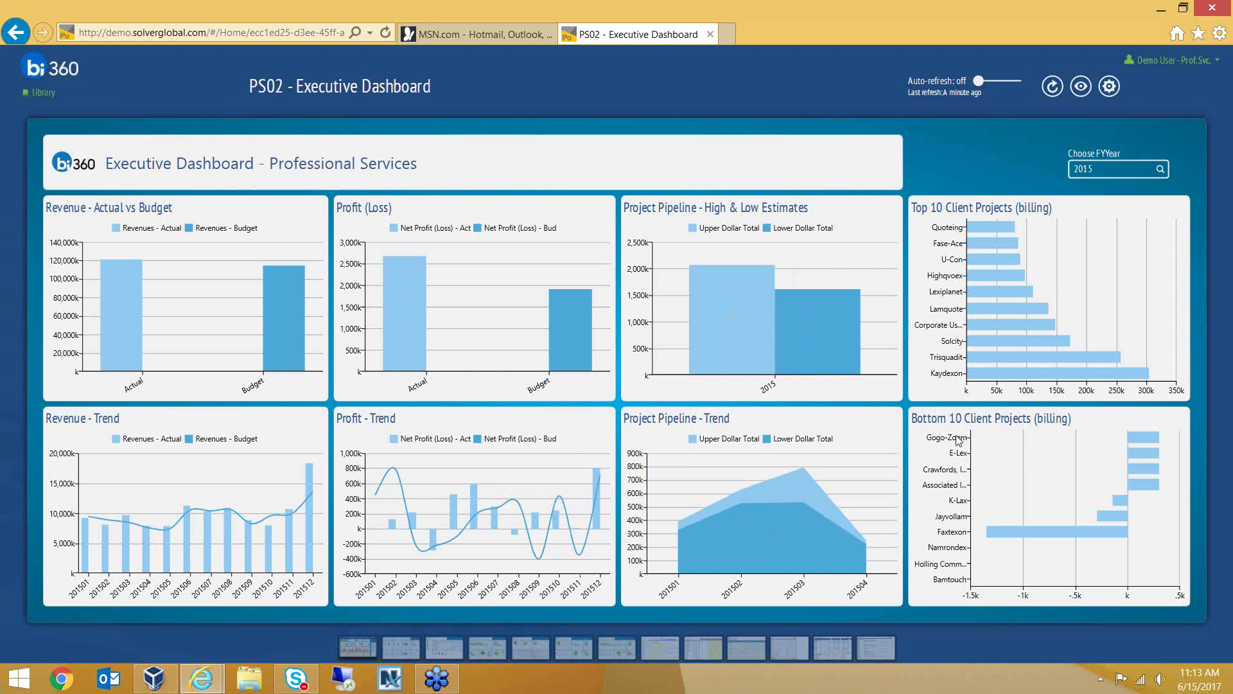
left_click(438, 642)
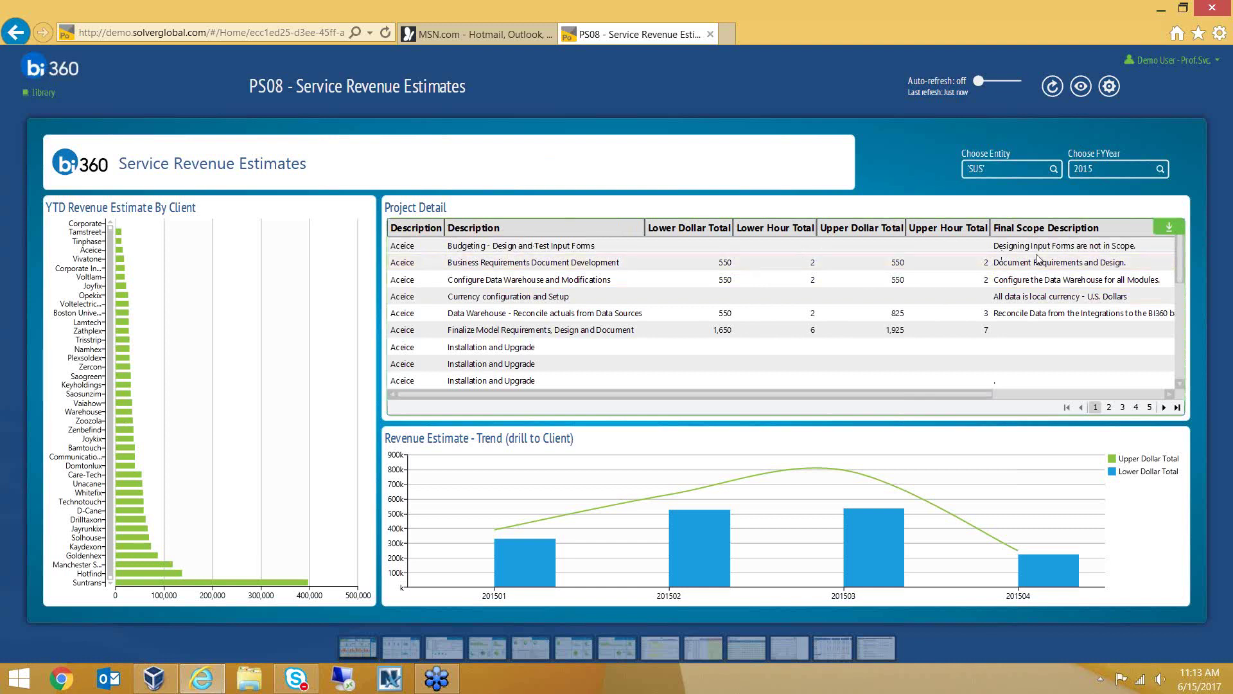
Drill the 201501 revenue bar into per-client bars, then open PS09 Project Revenues & Expenses
left_click_drag(893, 392, 1117, 395)
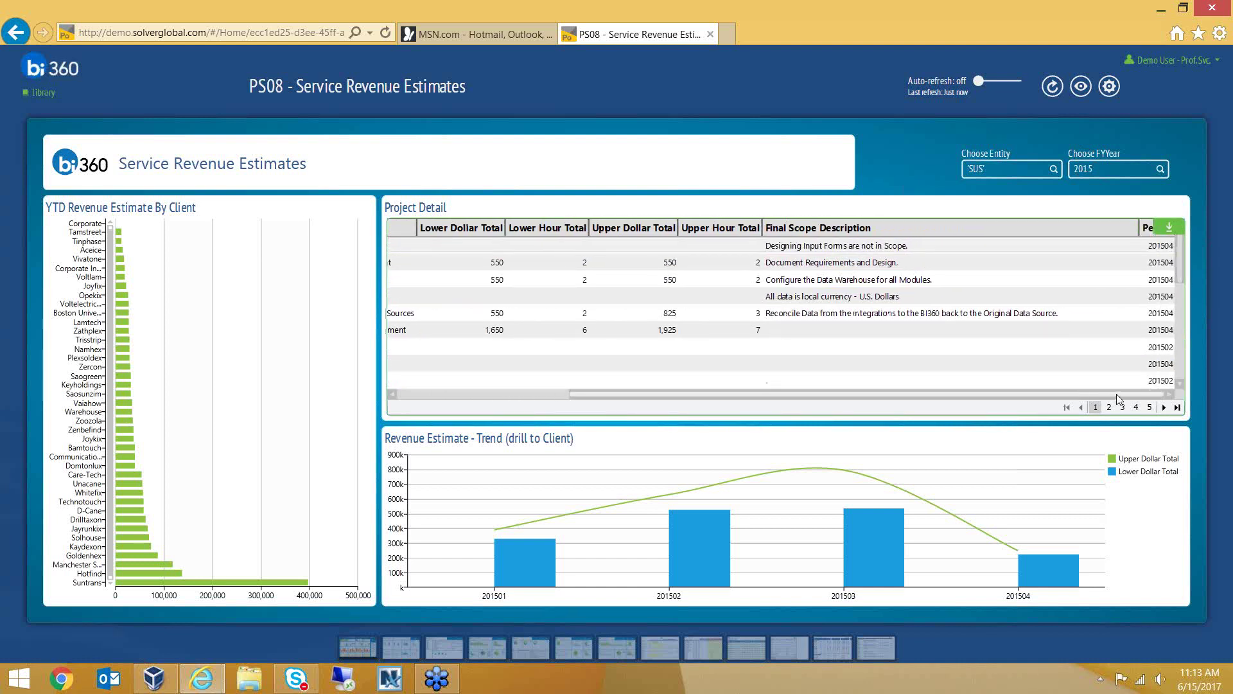
left_click_drag(1009, 392, 840, 392)
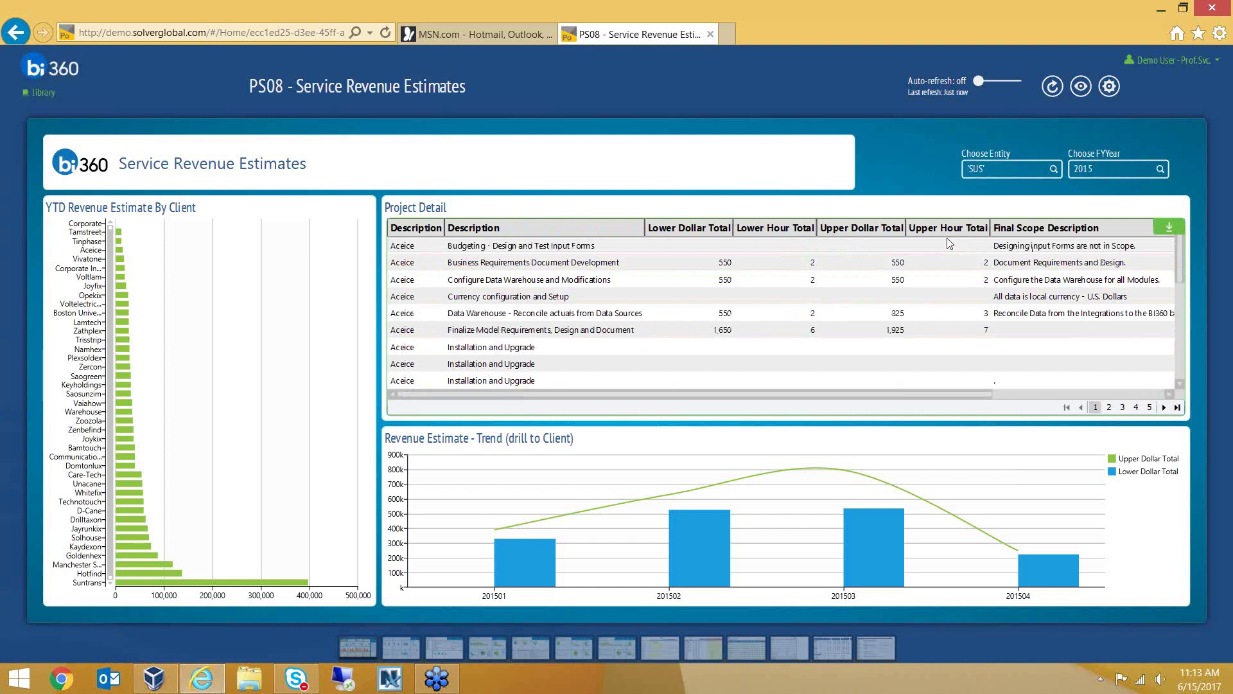
mouse_move(457, 483)
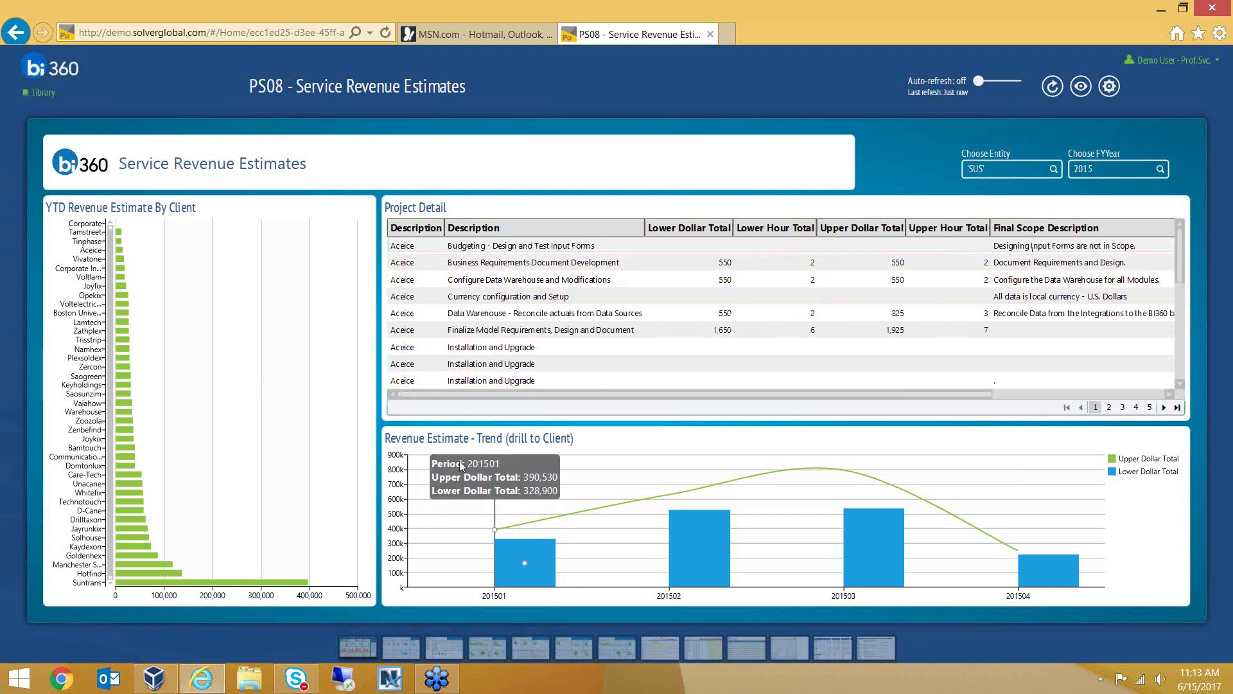
left_click(524, 557)
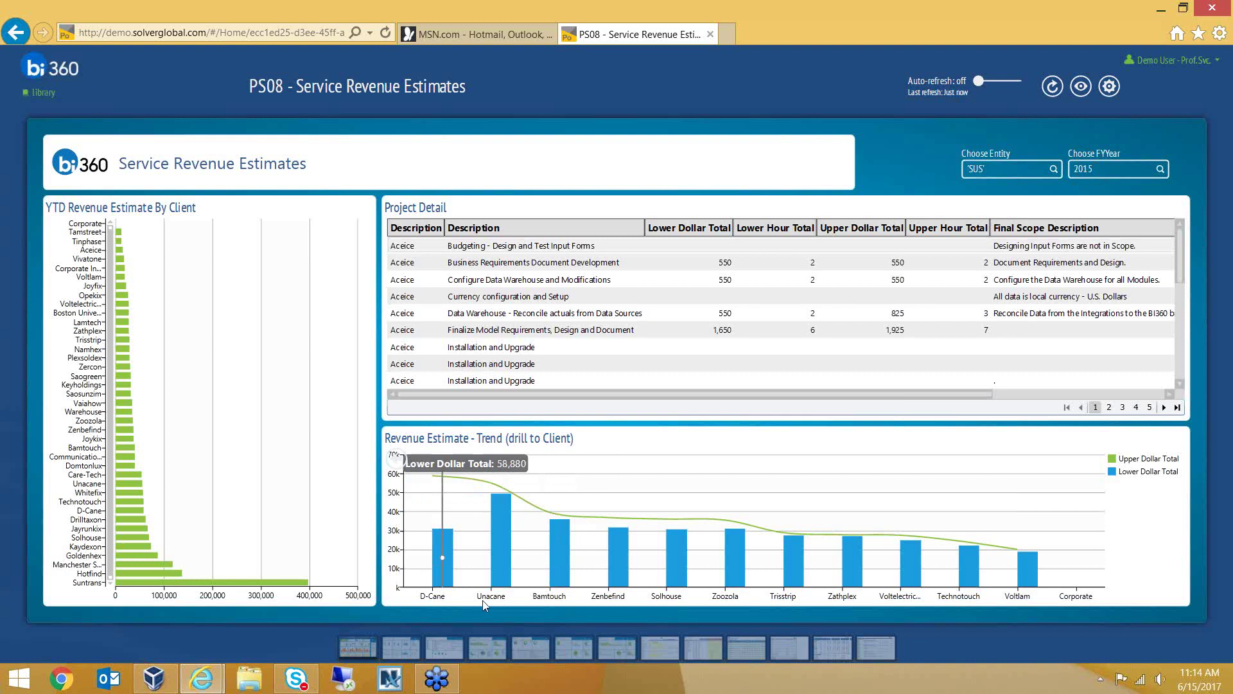
left_click(485, 649)
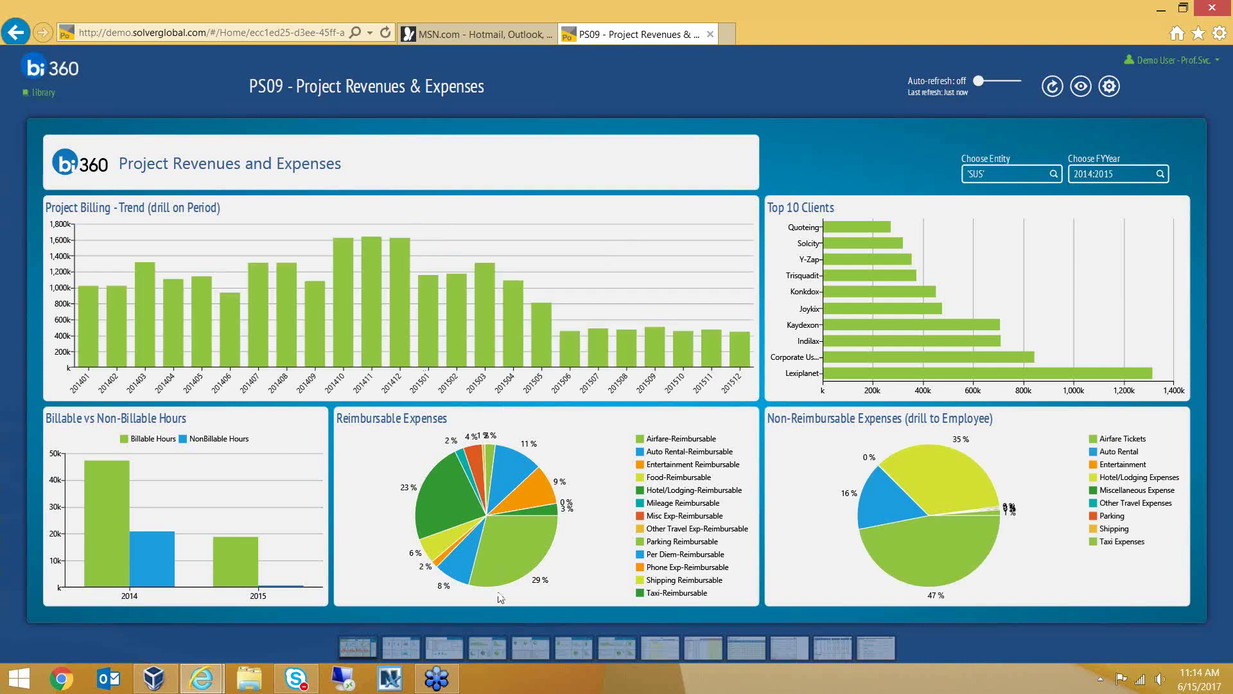
Open the PS10 Project Status dashboard from the bottom report strip
mouse_move(521, 649)
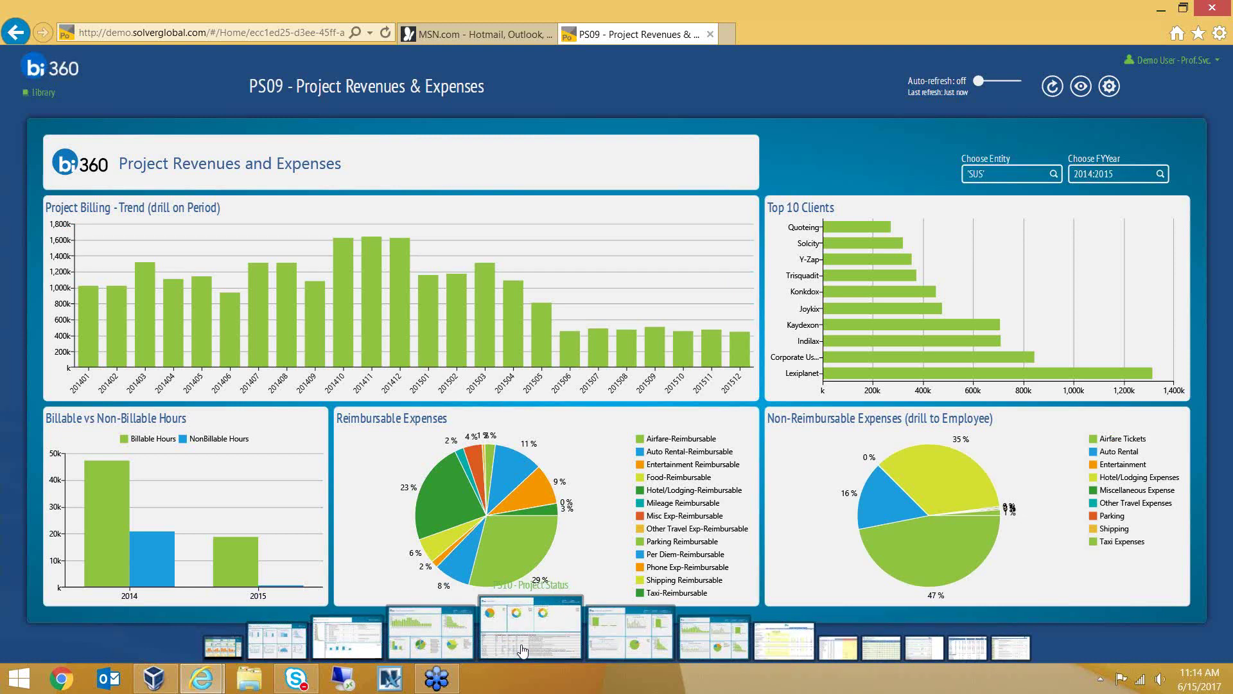
left_click(522, 651)
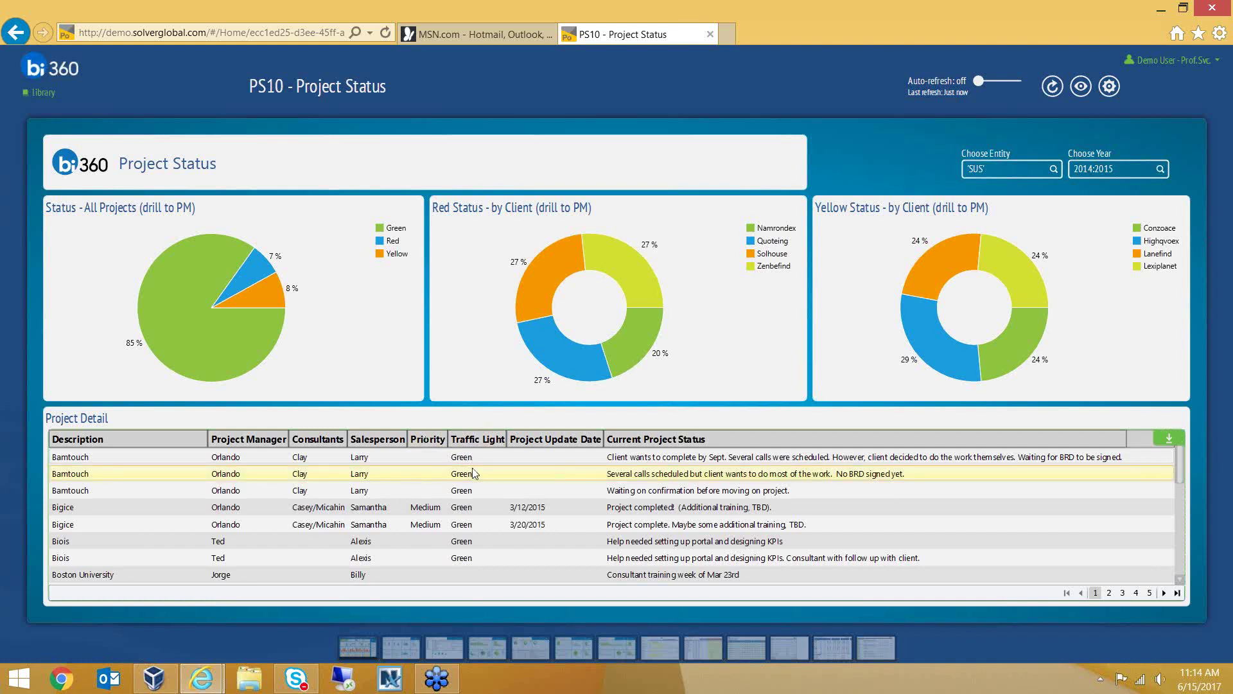
Review the PS10 project grid, drill Red projects down to managers, and open PS12 Consultant Dashboard
scroll(474, 475, "down", 1)
scroll(476, 476, "down", 6)
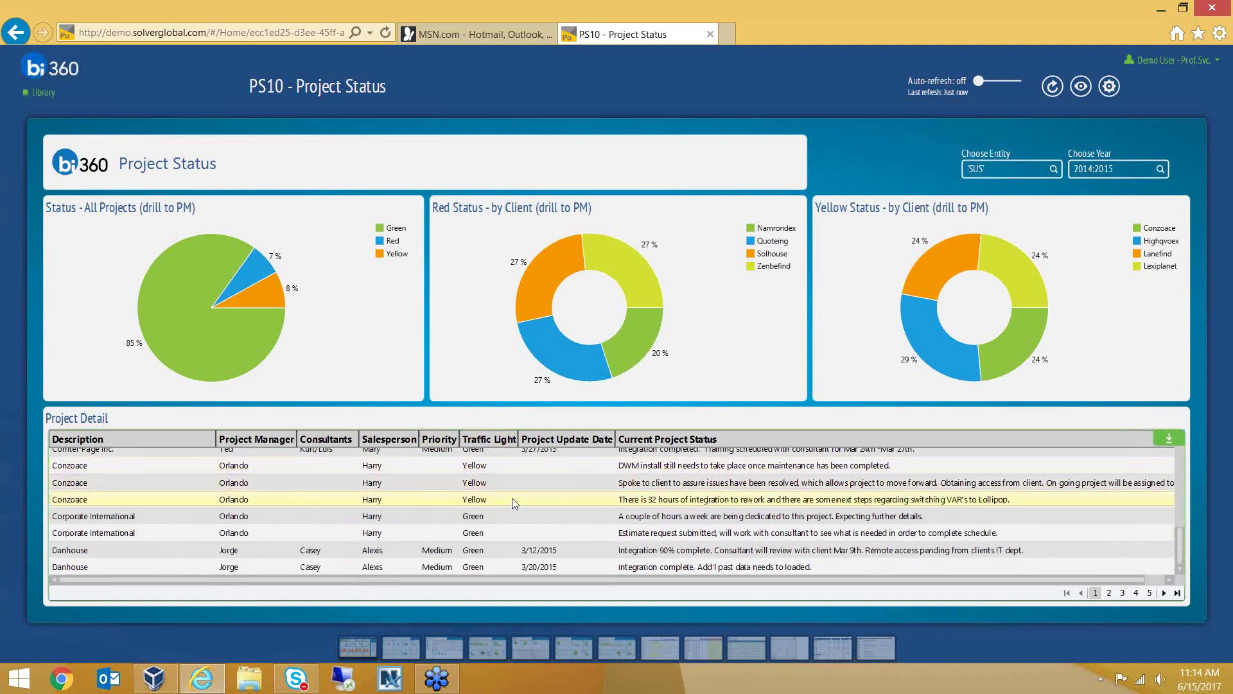
scroll(511, 498, "up", 6)
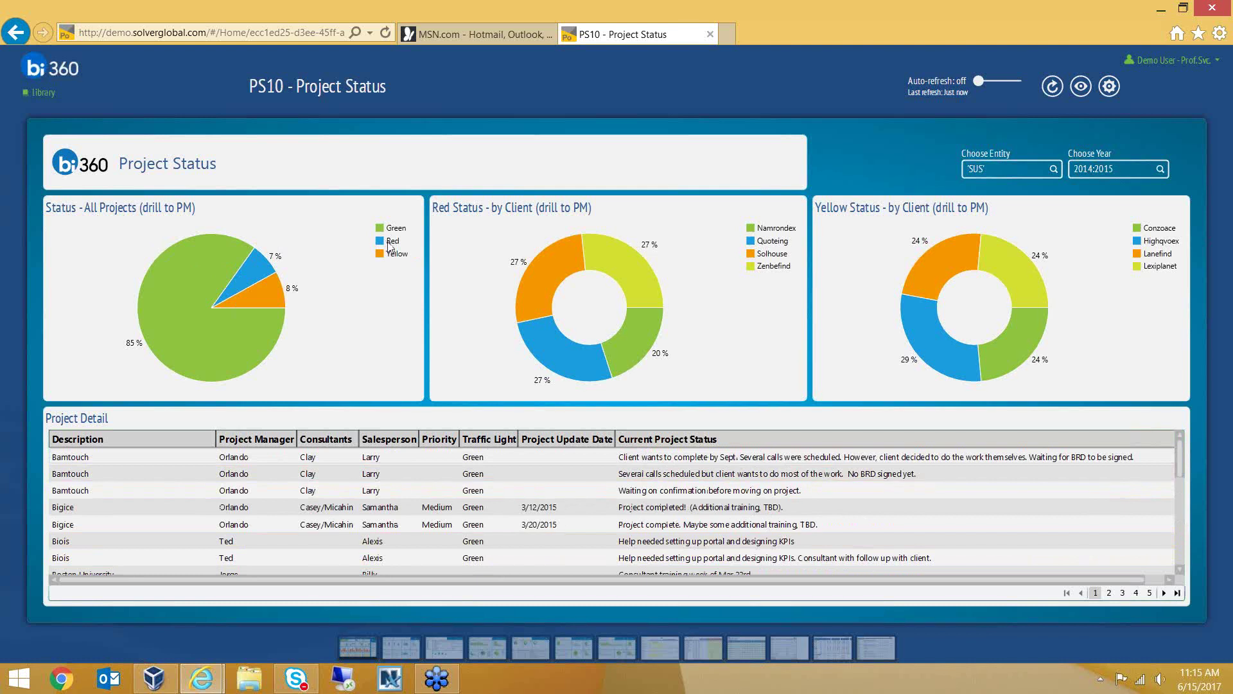
left_click(258, 270)
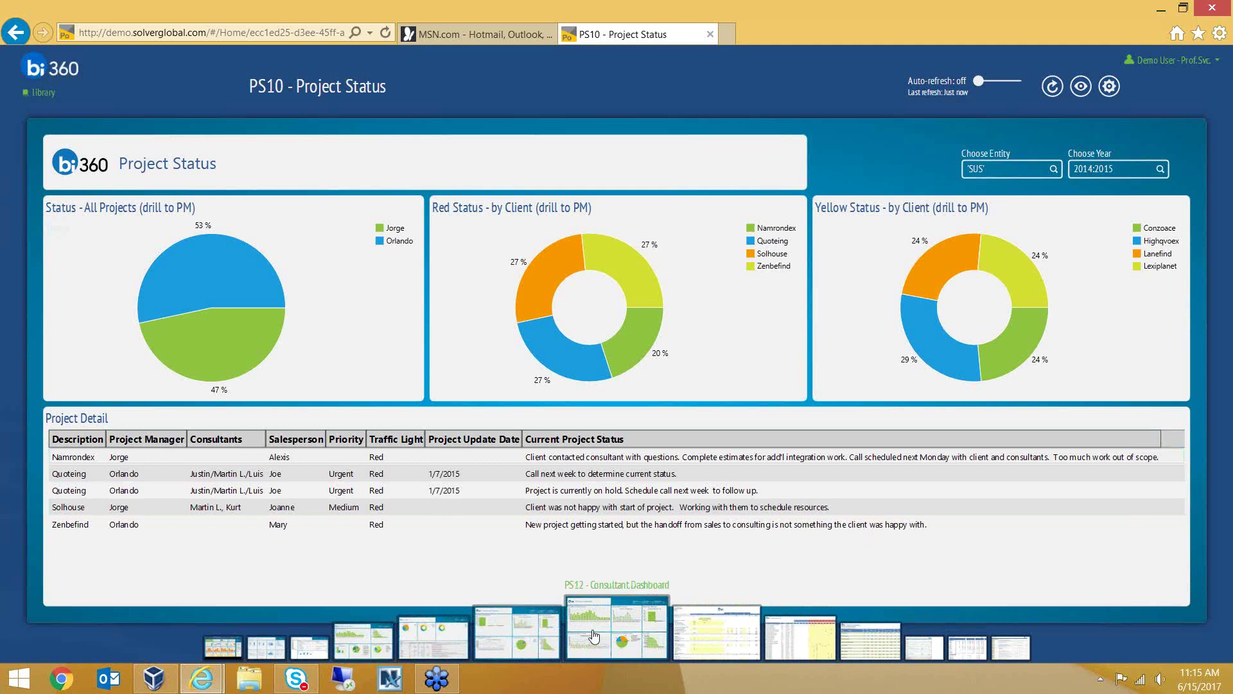
left_click(594, 636)
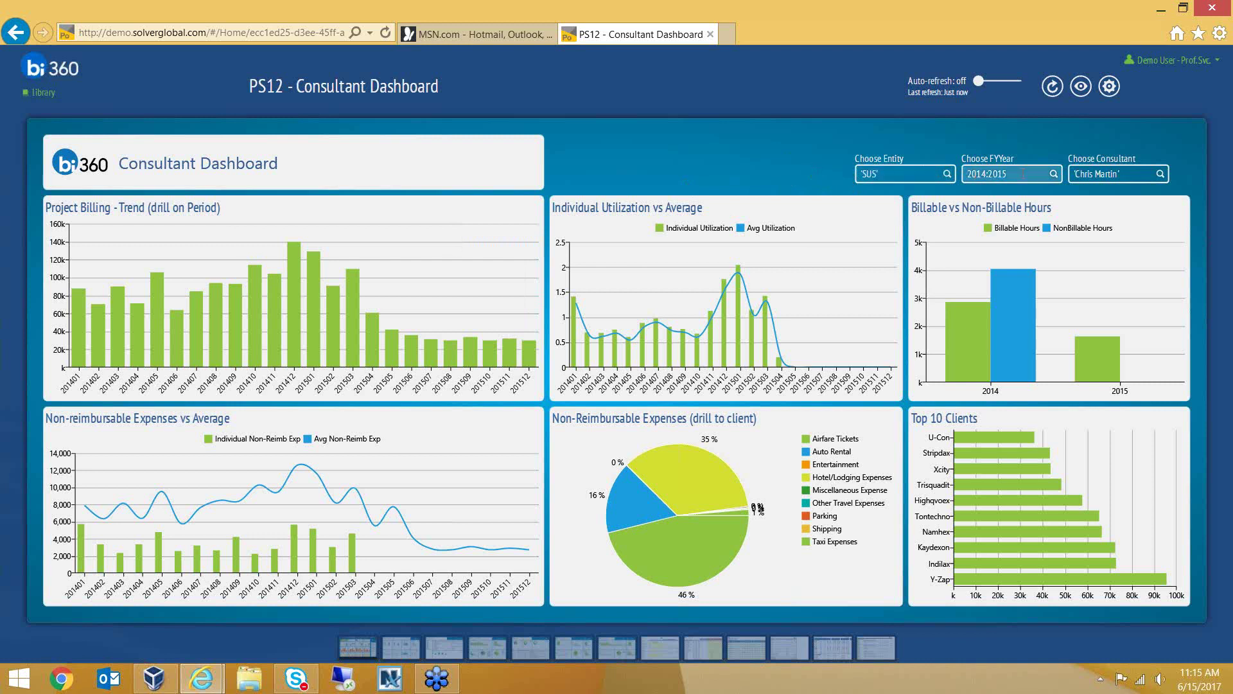
left_click(1160, 177)
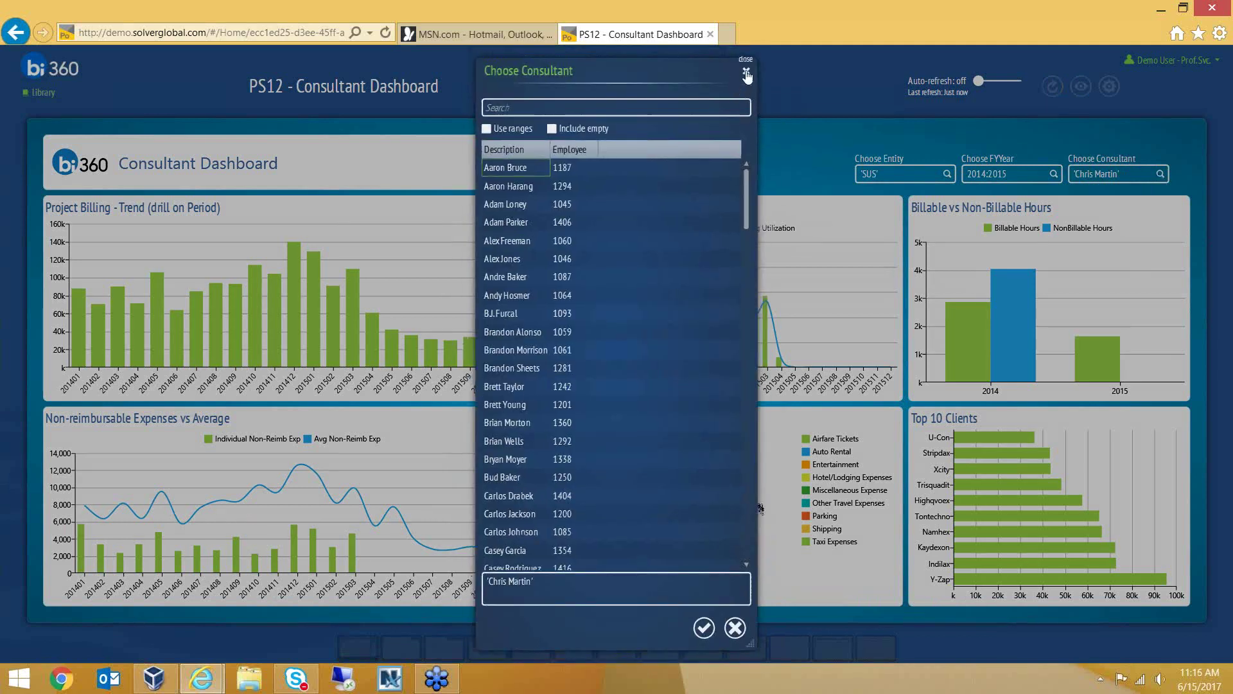
left_click(747, 75)
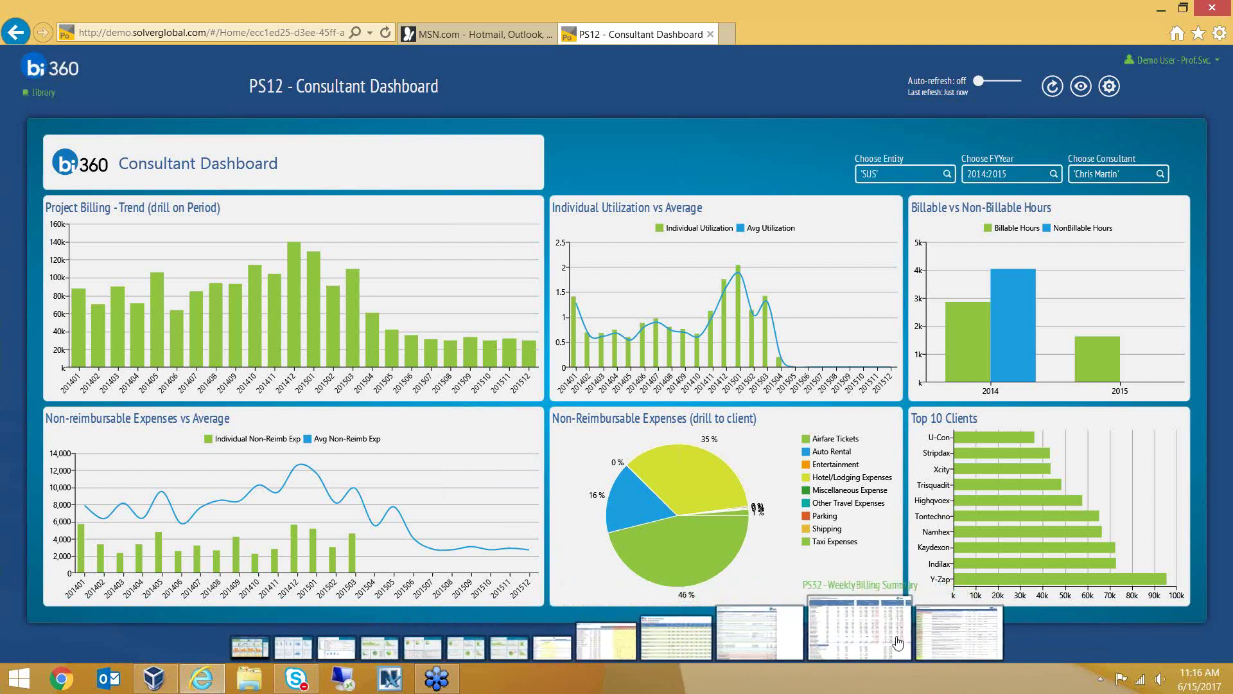
Switch to the PS34 Current Project Status Report for week 10 of 2015
left_click(923, 642)
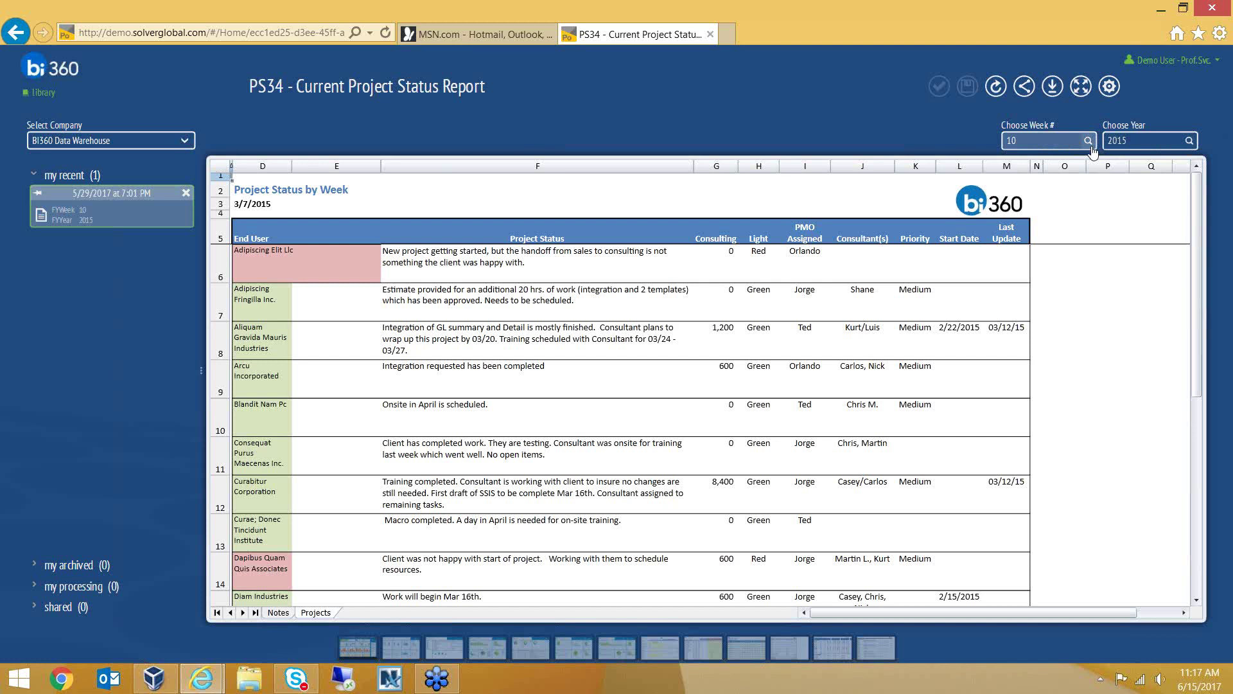
Check the week list without changing it and expand the report to fill the window
left_click(1088, 141)
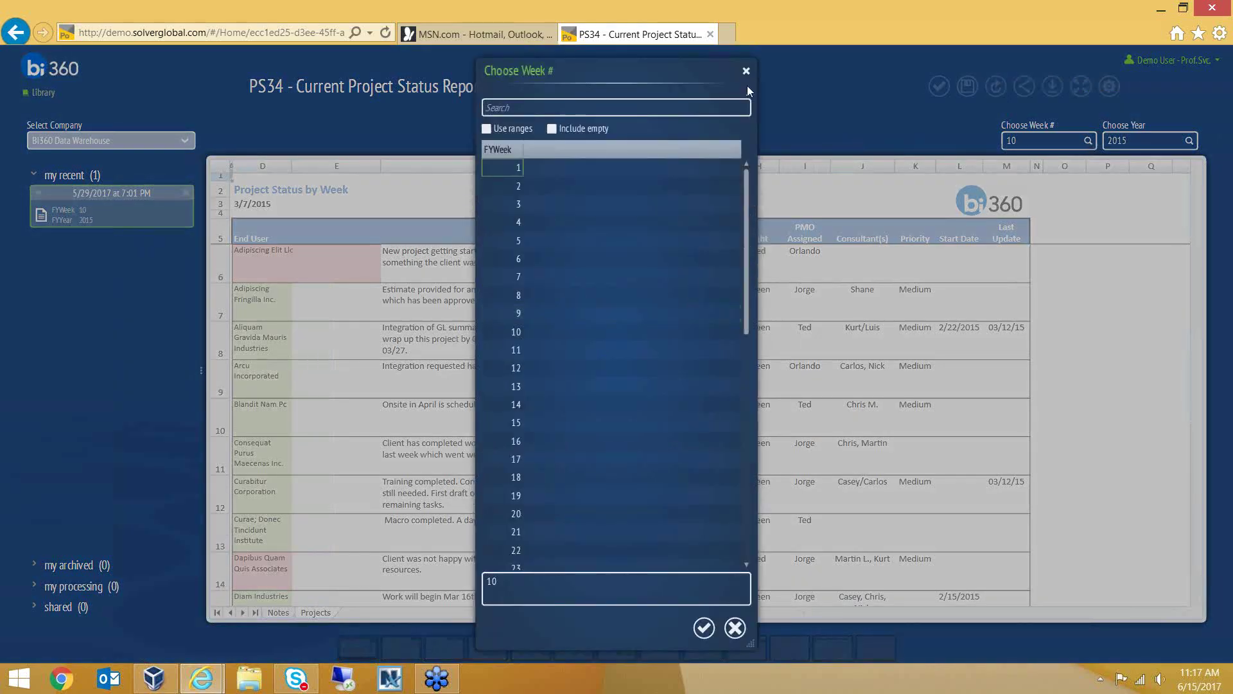
left_click(745, 75)
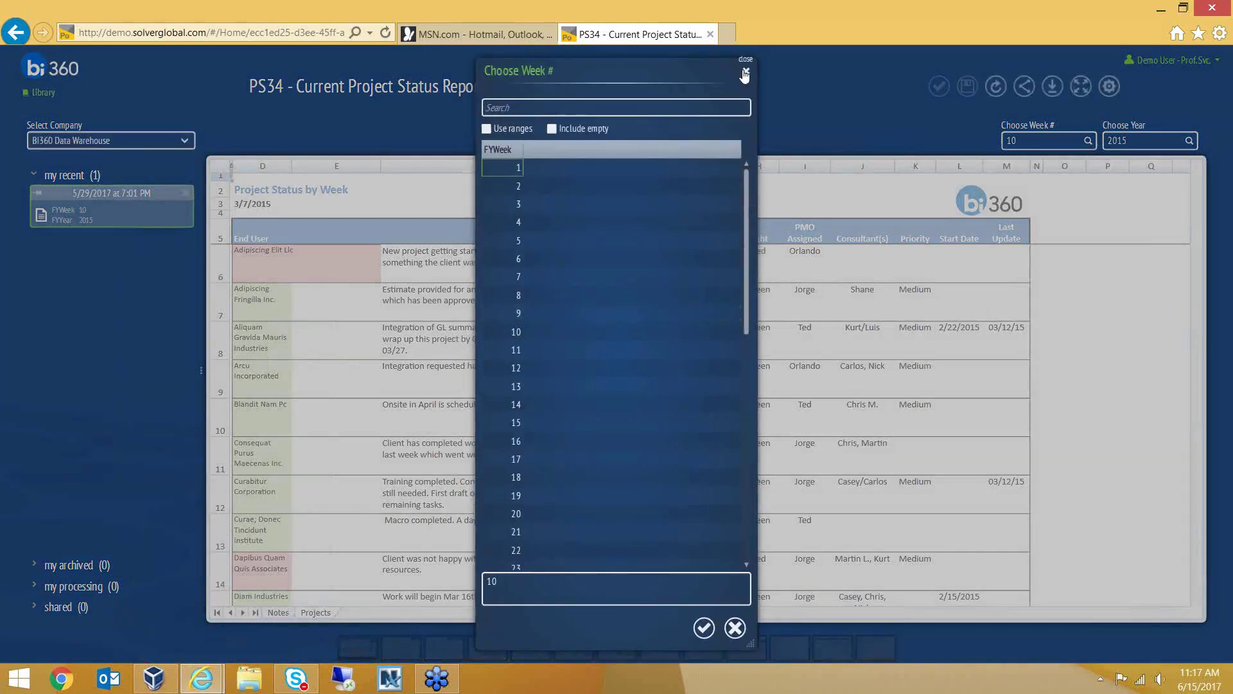
left_click(1082, 87)
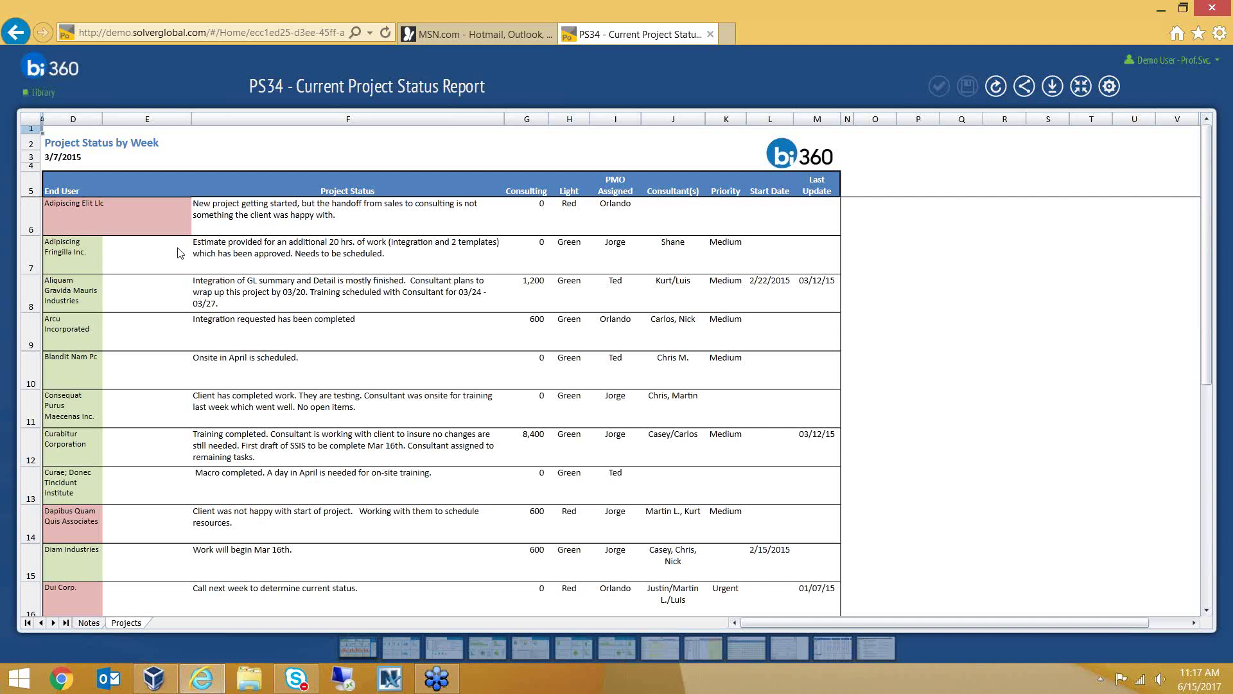
Point out the F6 status entry, Red status, consulting hours, Light value, assignee and priority cells
left_click(254, 226)
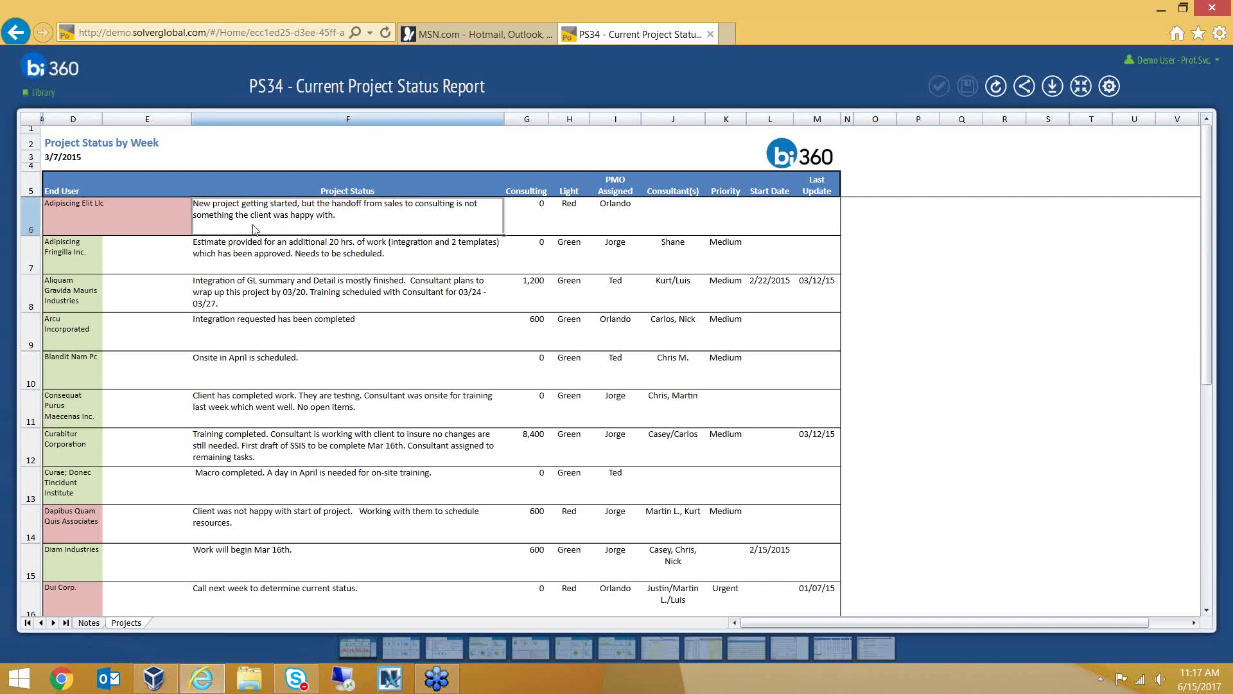
left_click(549, 221)
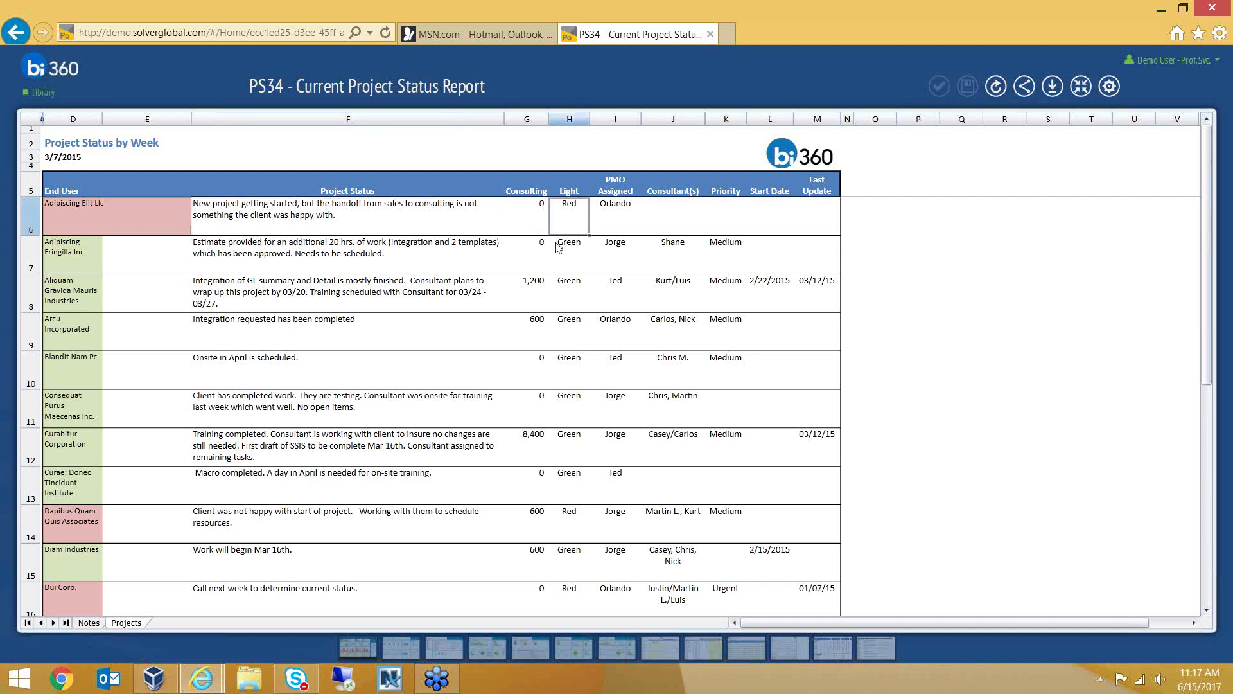
left_click(538, 283)
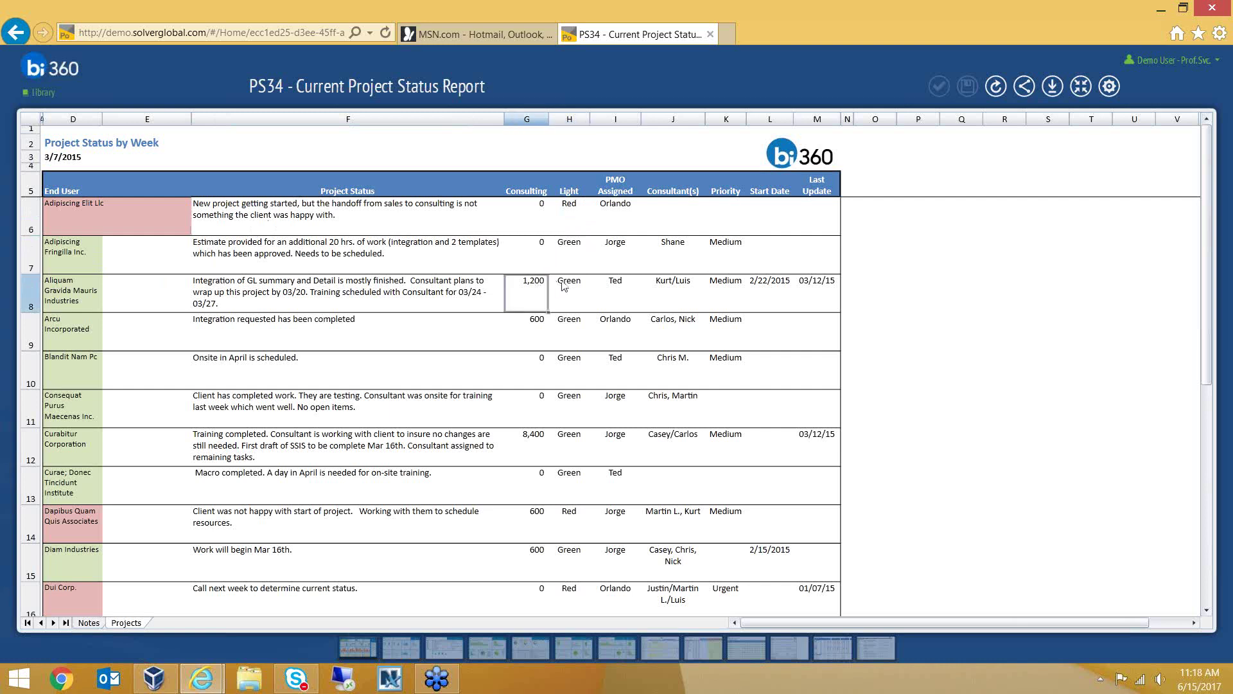
left_click(566, 286)
left_click(610, 287)
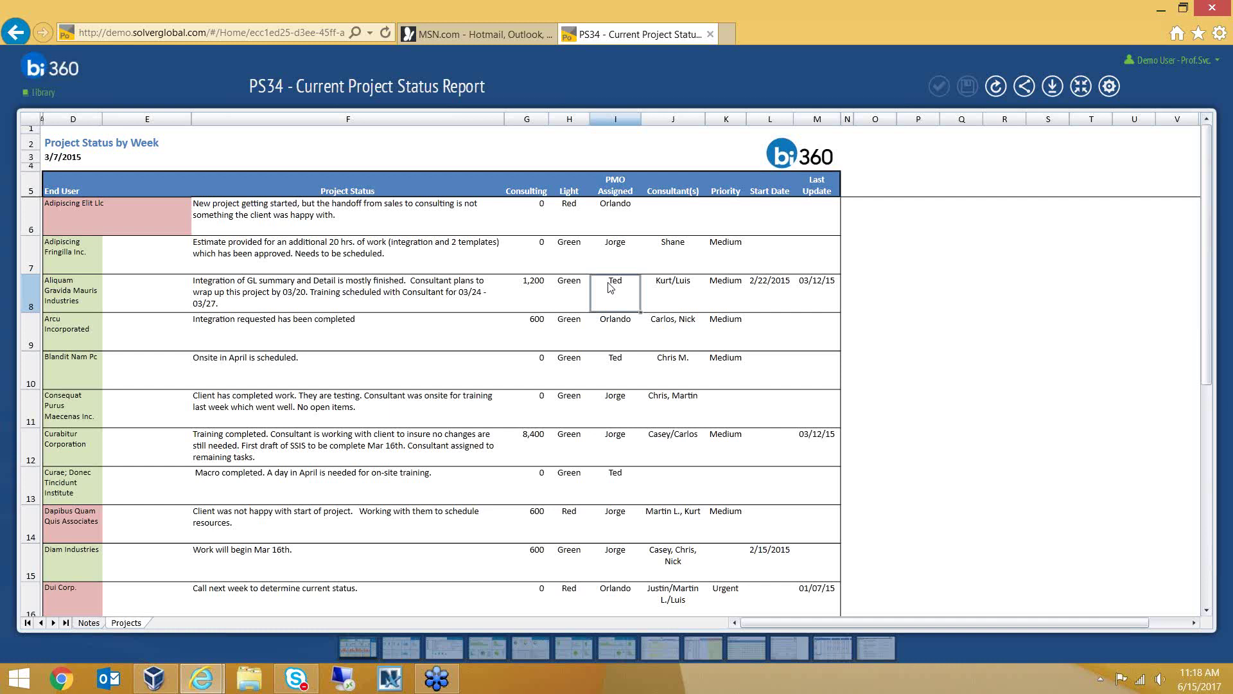
left_click(733, 283)
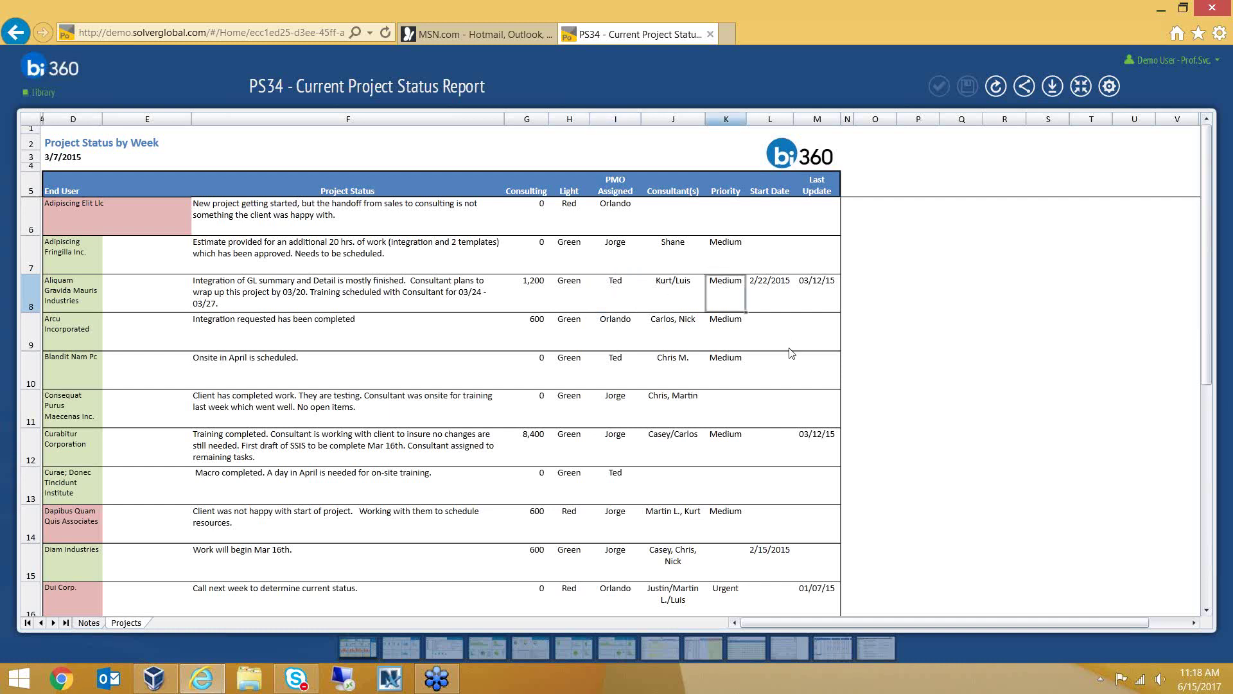
Download the report as an Excel workbook named 'Project Excel'
left_click(1052, 88)
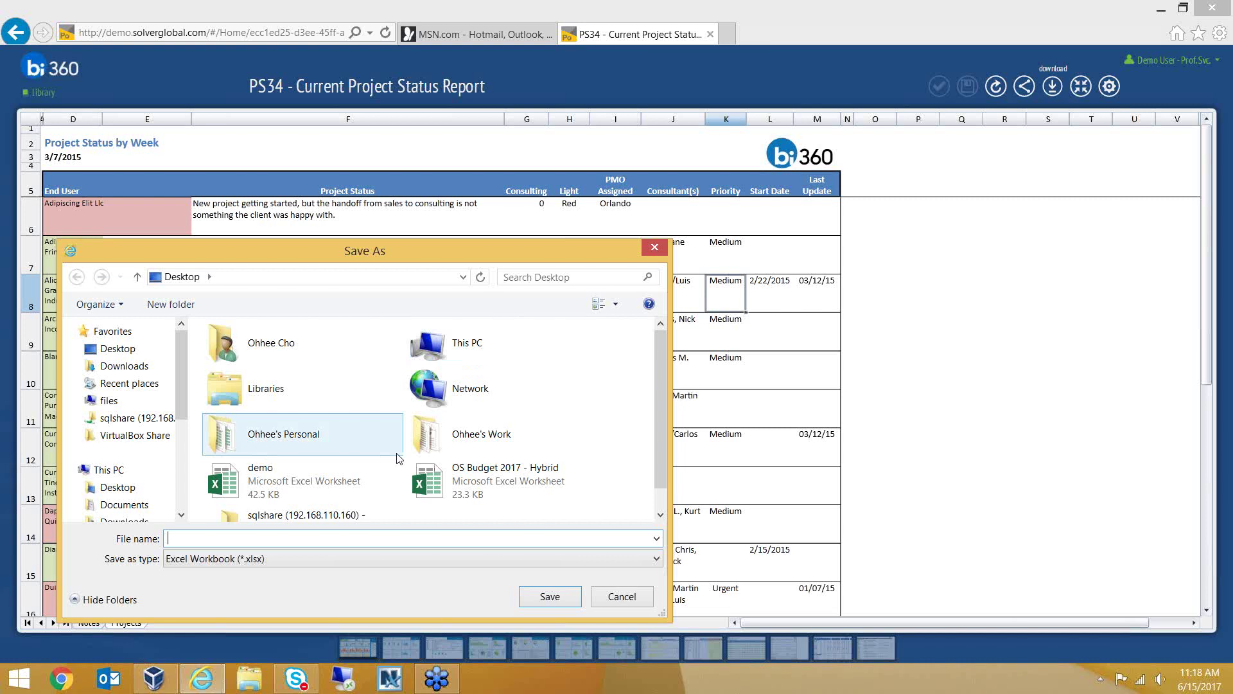
type("Pro")
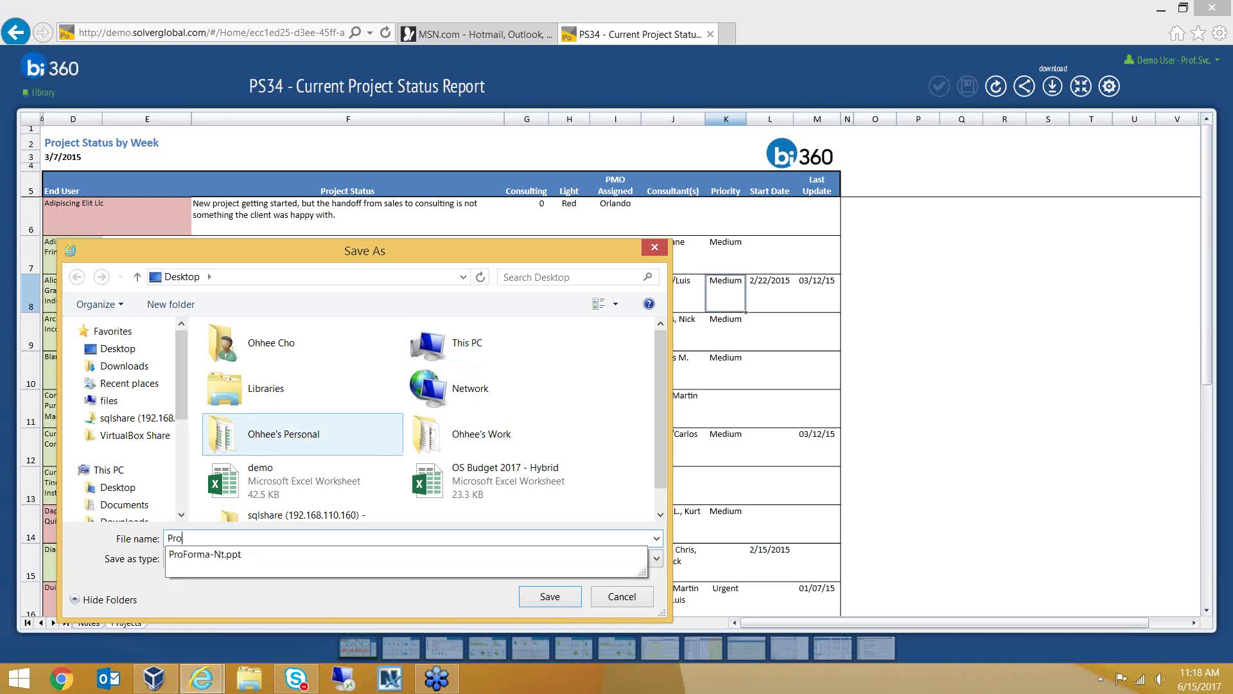
type("ject Excel")
key("Return")
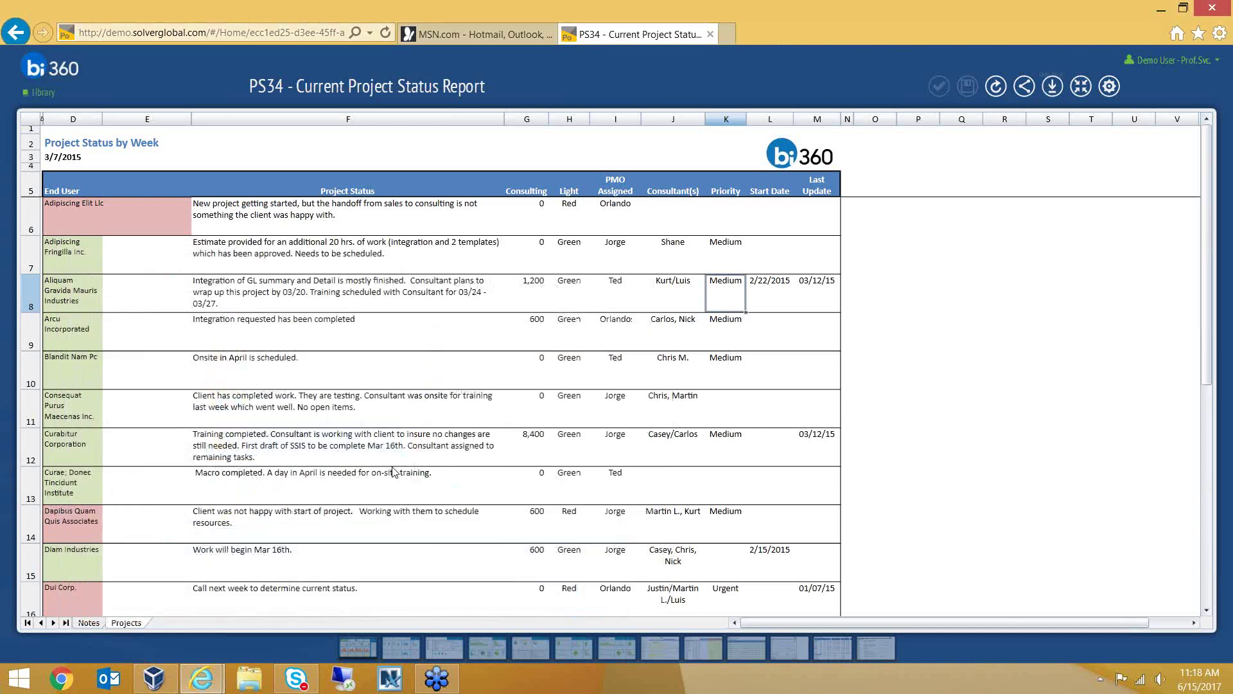
Open the Project Excel workbook from the Desktop folder in File Explorer
left_click(250, 678)
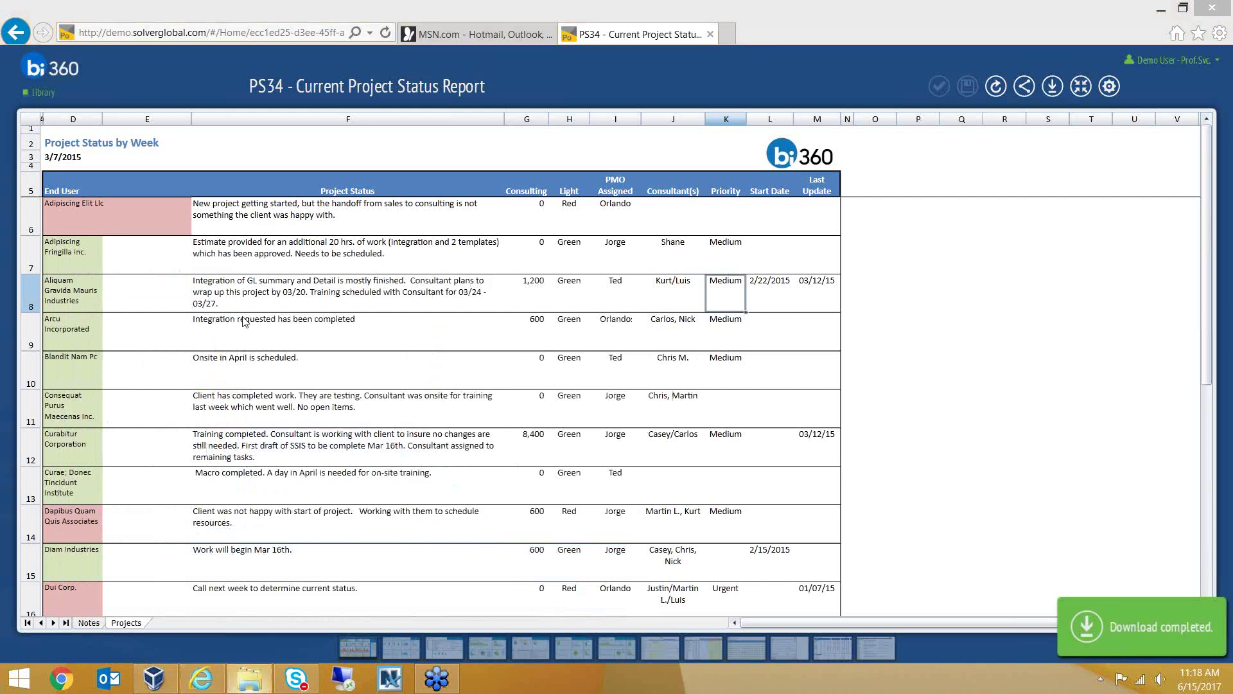
double_click(386, 172)
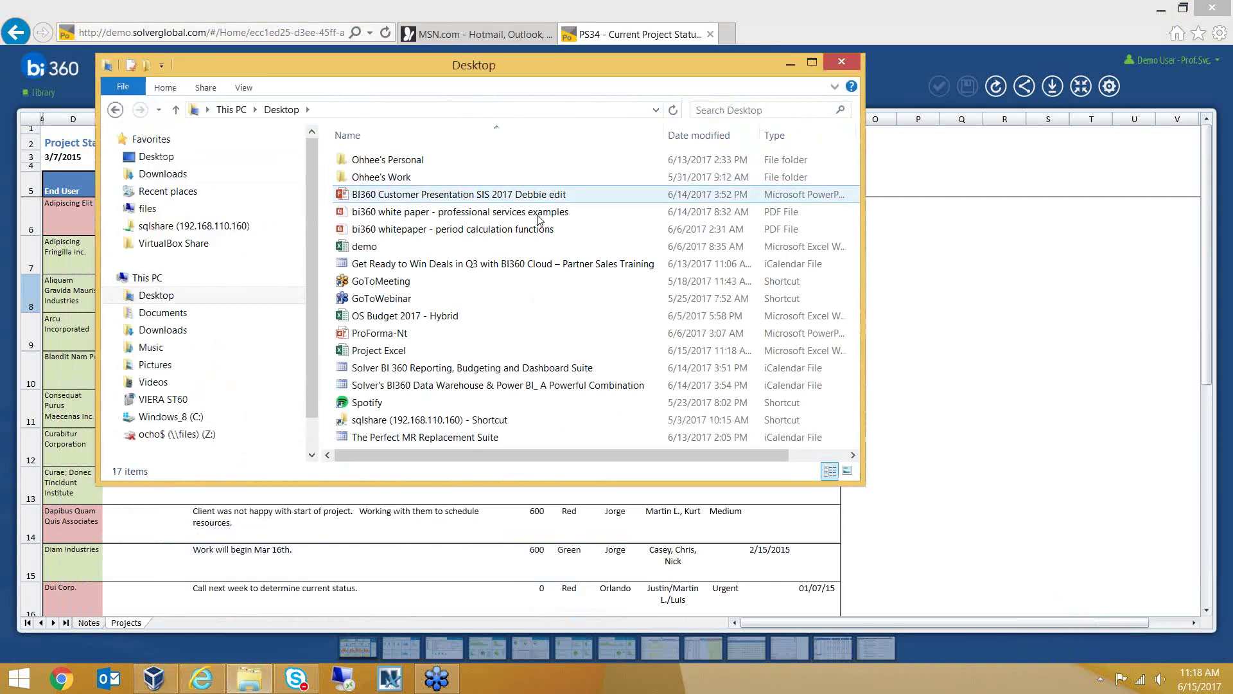
scroll(498, 316, "right", 4)
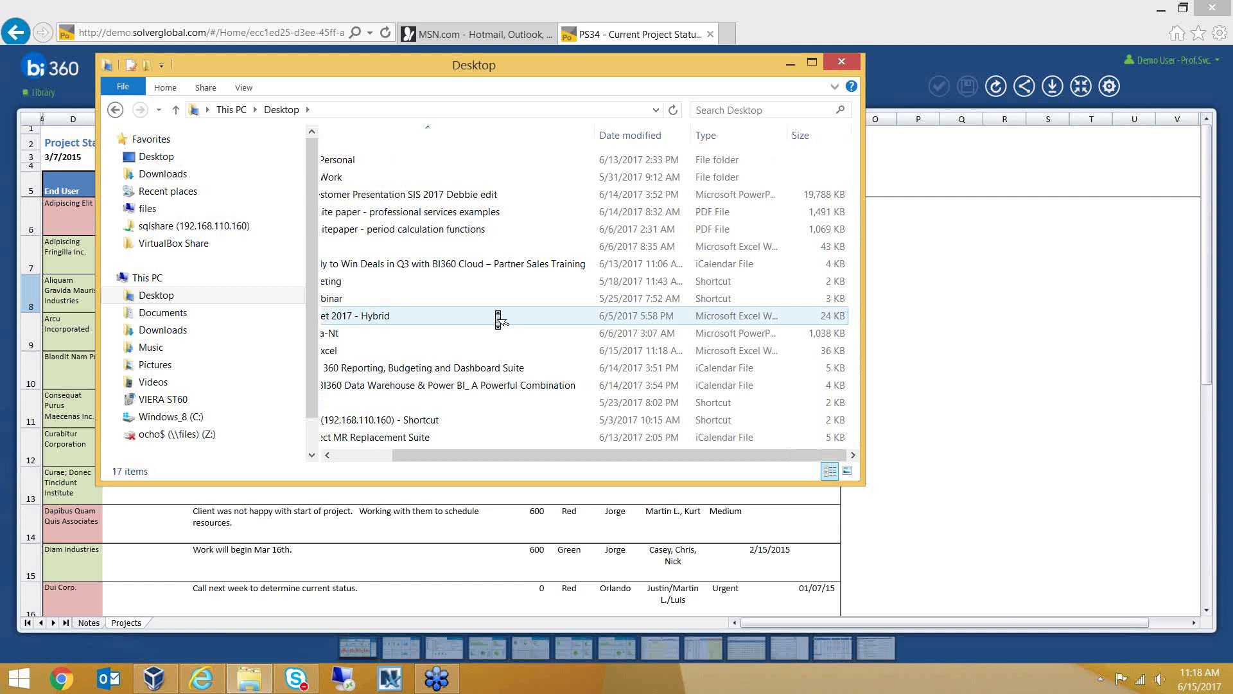
scroll(499, 316, "left", 4)
double_click(488, 354)
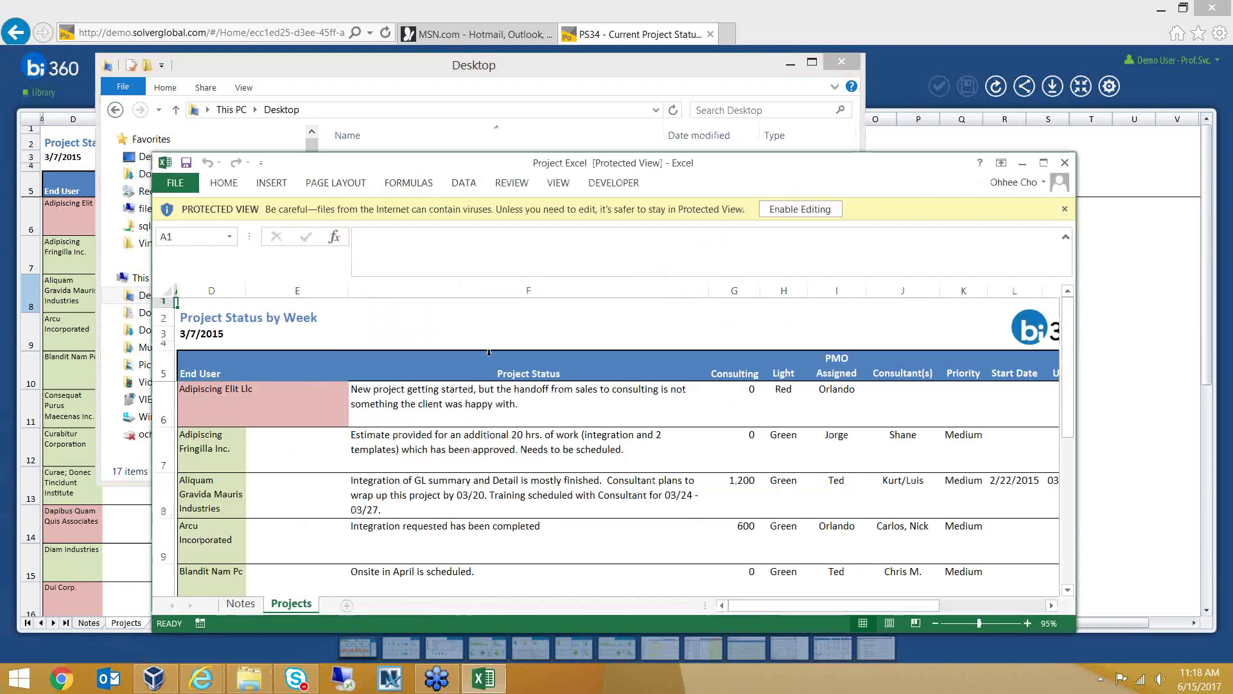
Enable editing and scroll through the Project Status by Week rows
left_click(1045, 162)
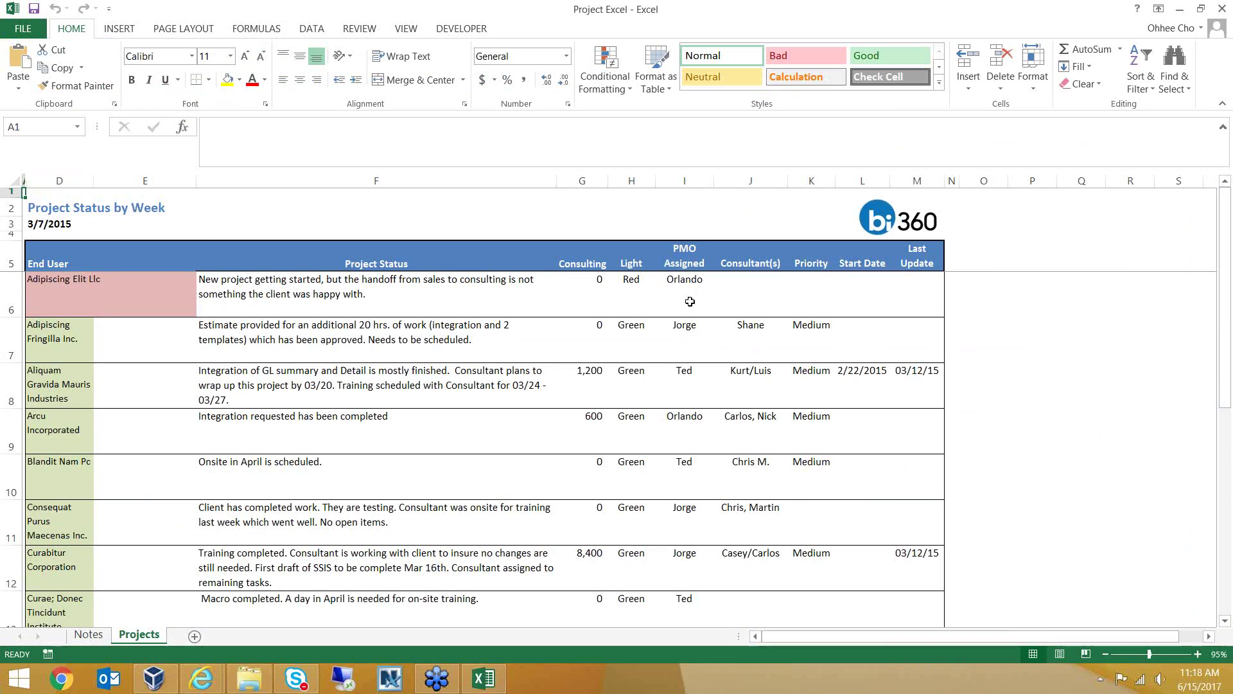
left_click(57, 202)
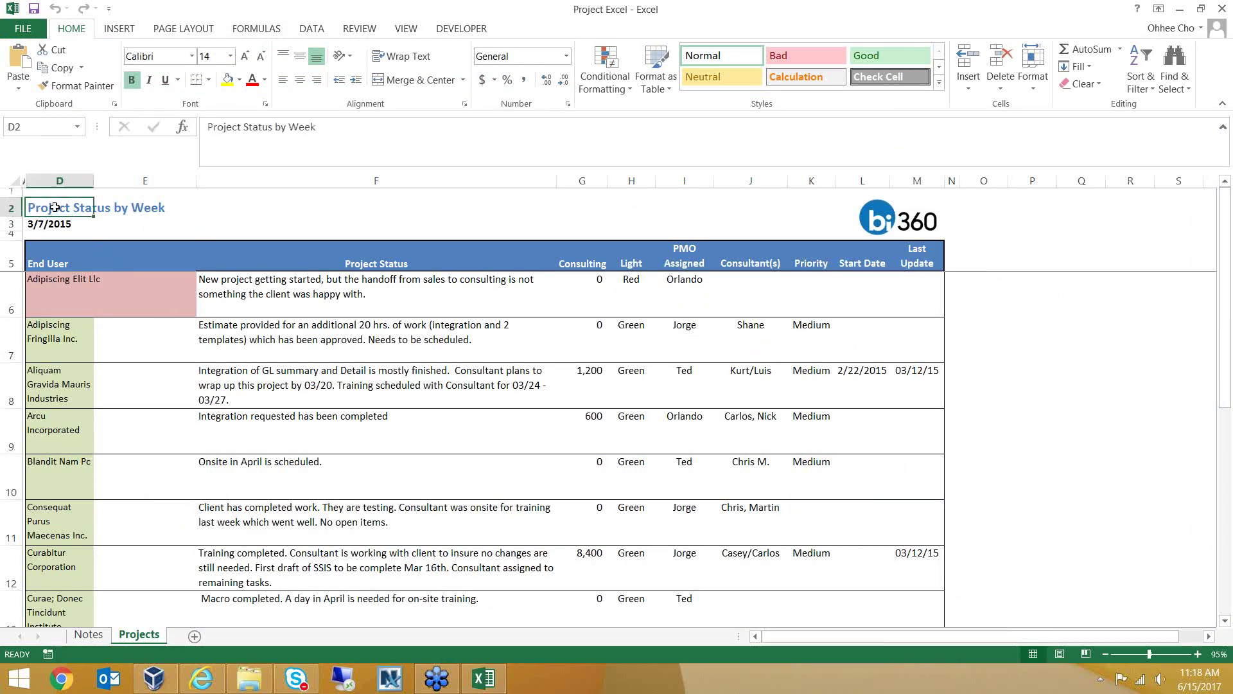
scroll(135, 404, "down", 5)
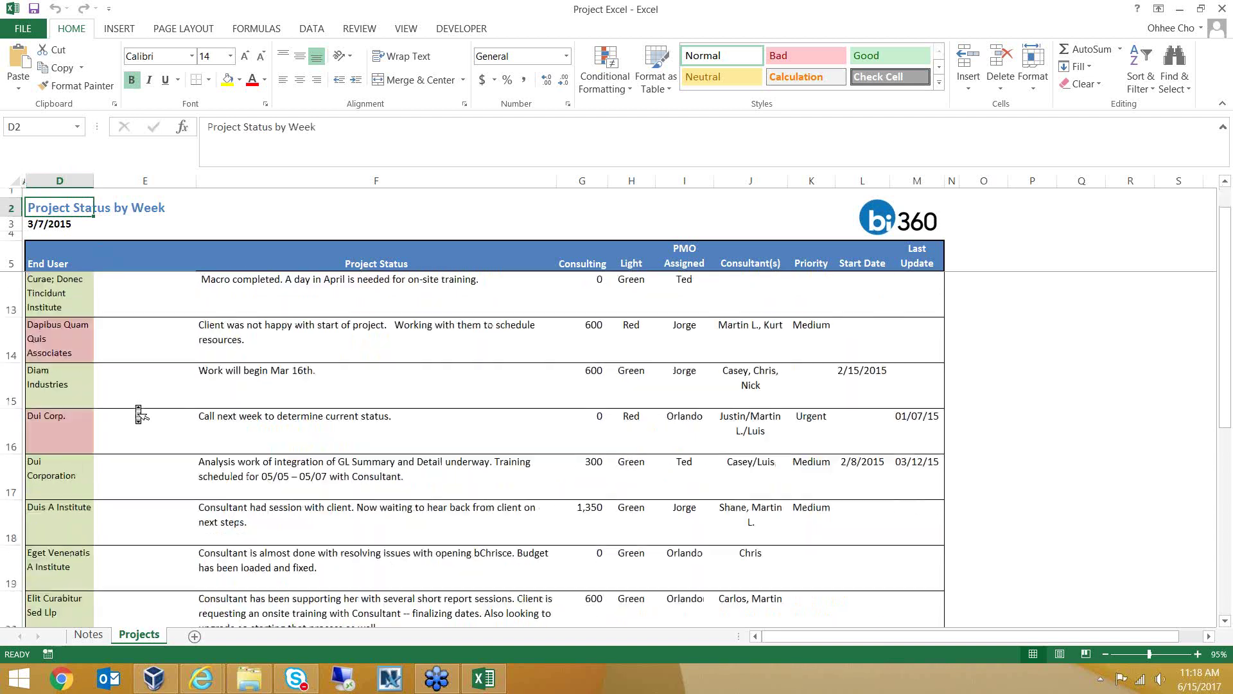
scroll(139, 414, "down", 1)
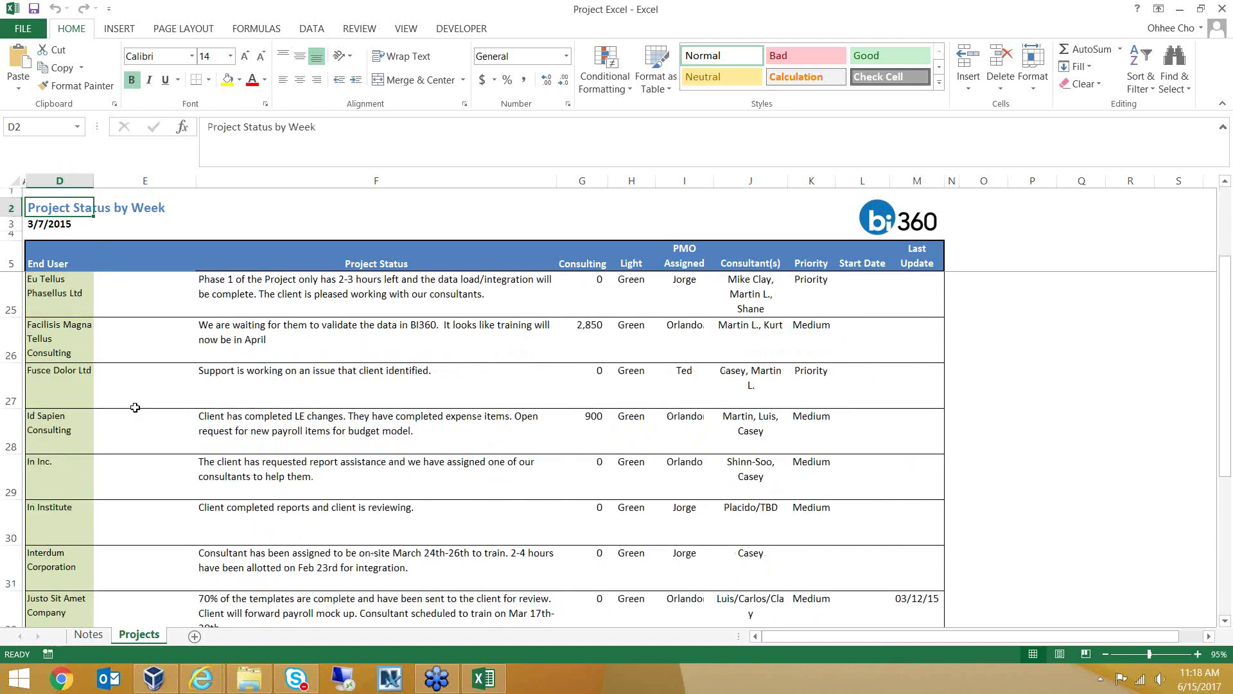
scroll(135, 407, "down", 4)
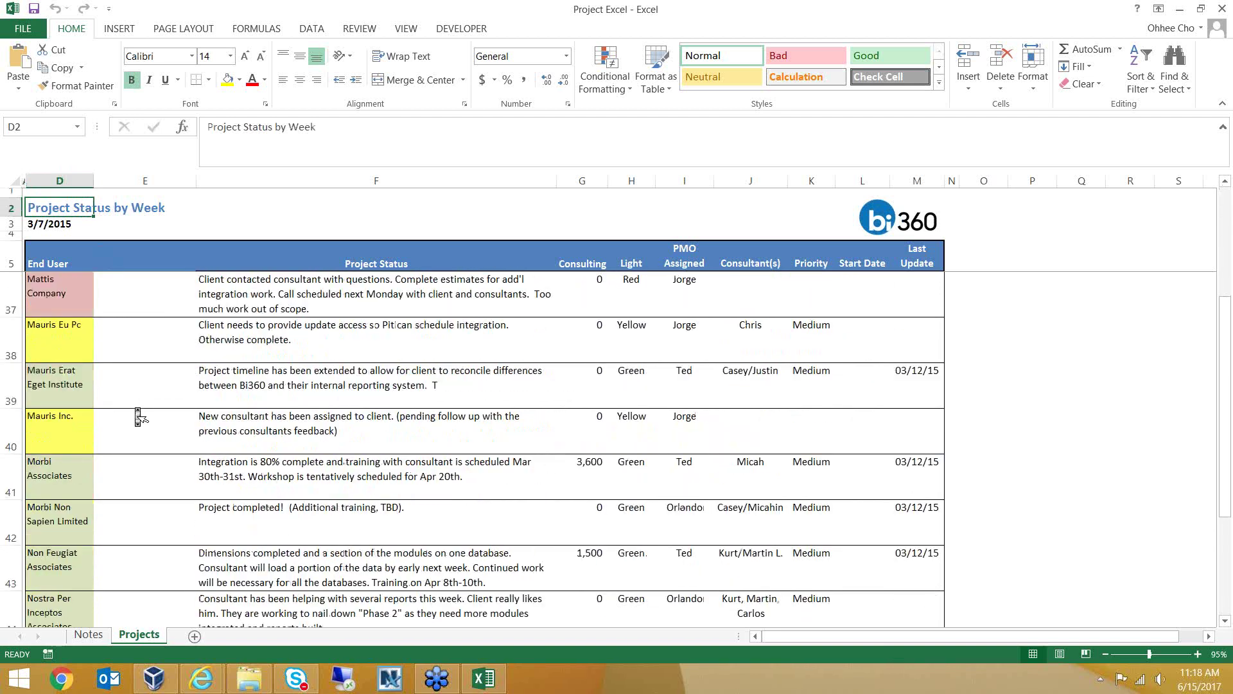
scroll(134, 407, "down", 2)
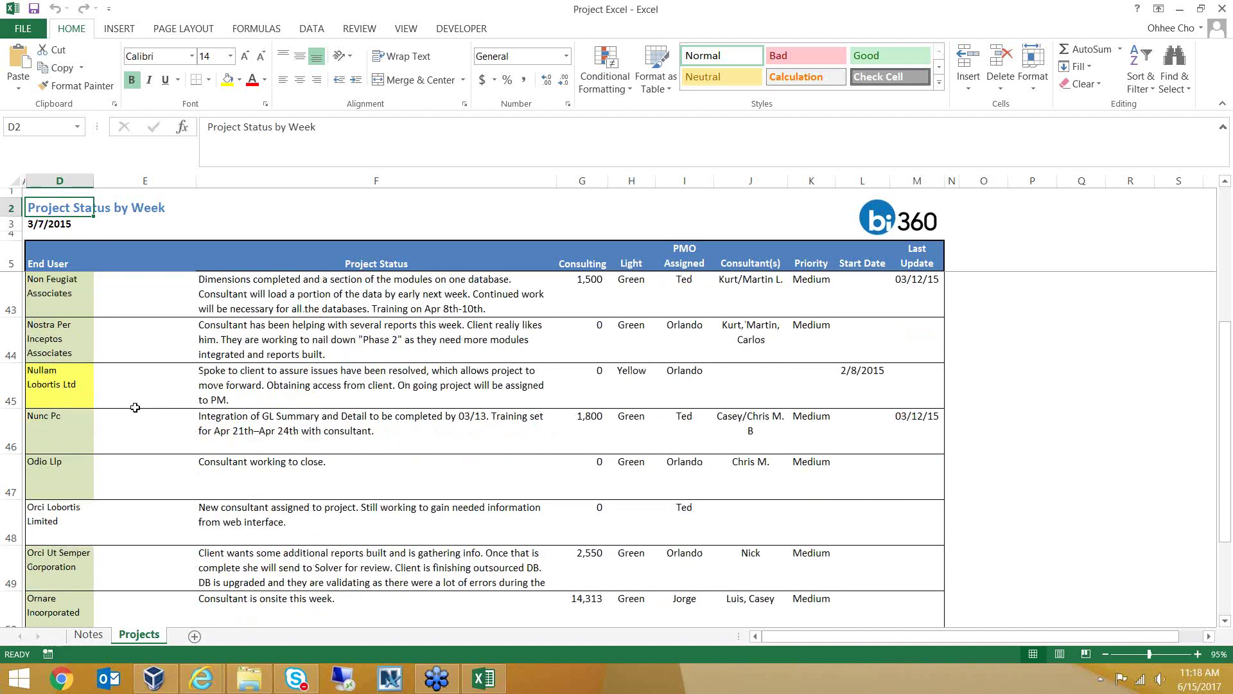
scroll(139, 417, "up", 6)
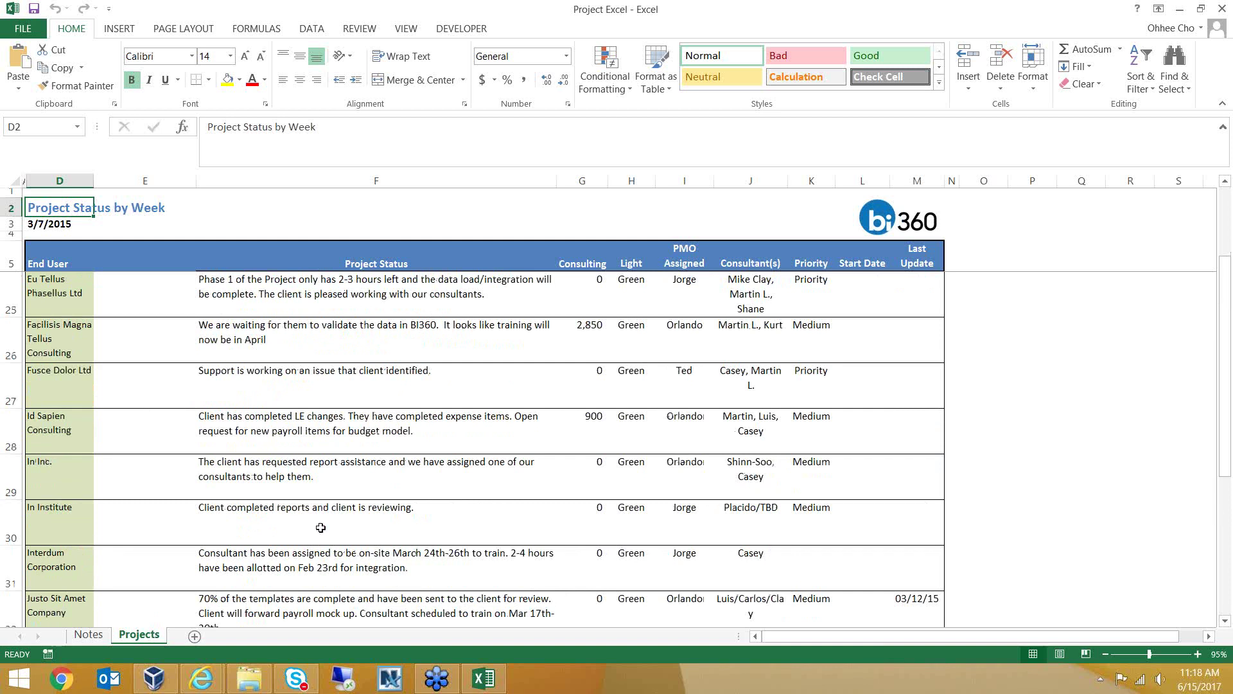
Return to the PS34 report in the browser
mouse_move(212, 676)
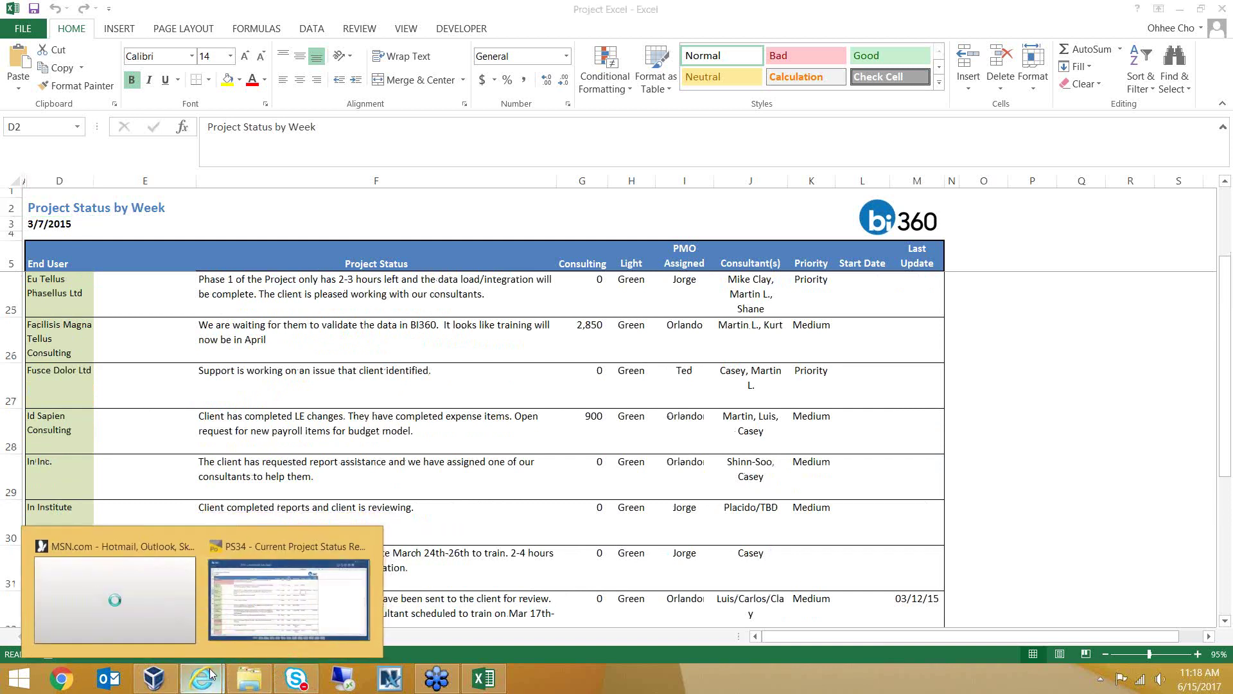
left_click(260, 621)
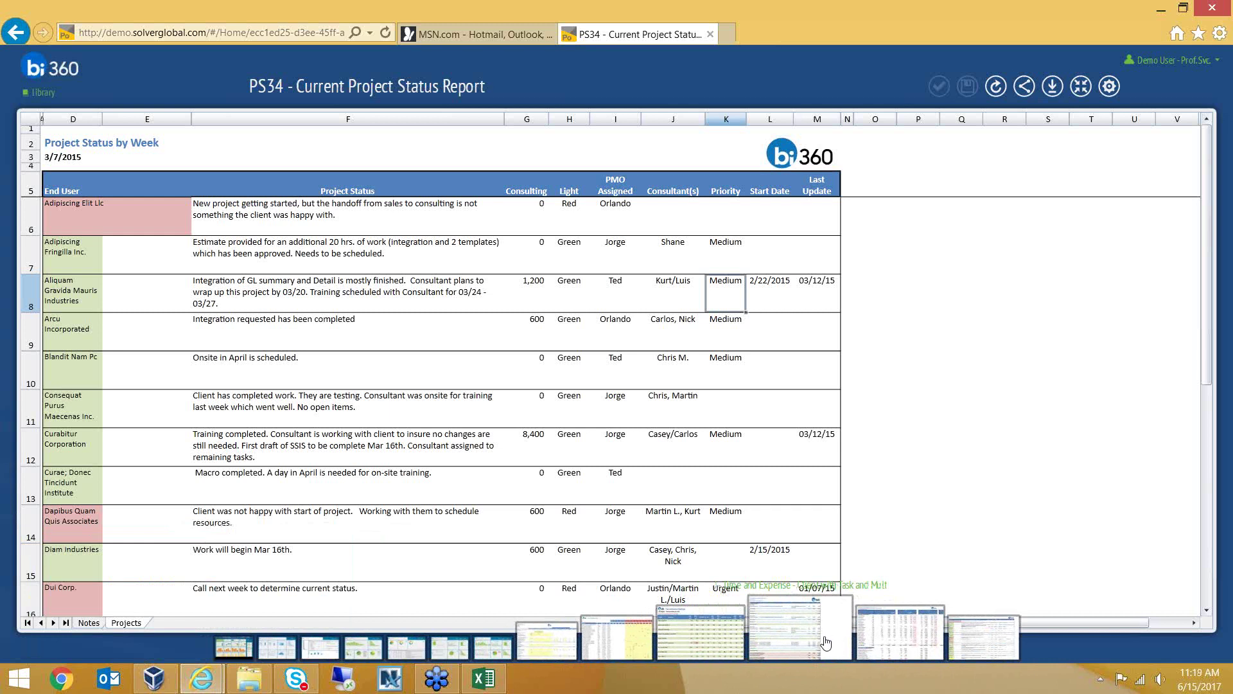
Open PS32 Weekly Billing Summary and highlight 0.5 hours in D12, then the first consultant's hours and 15,300 dollars
left_click(877, 638)
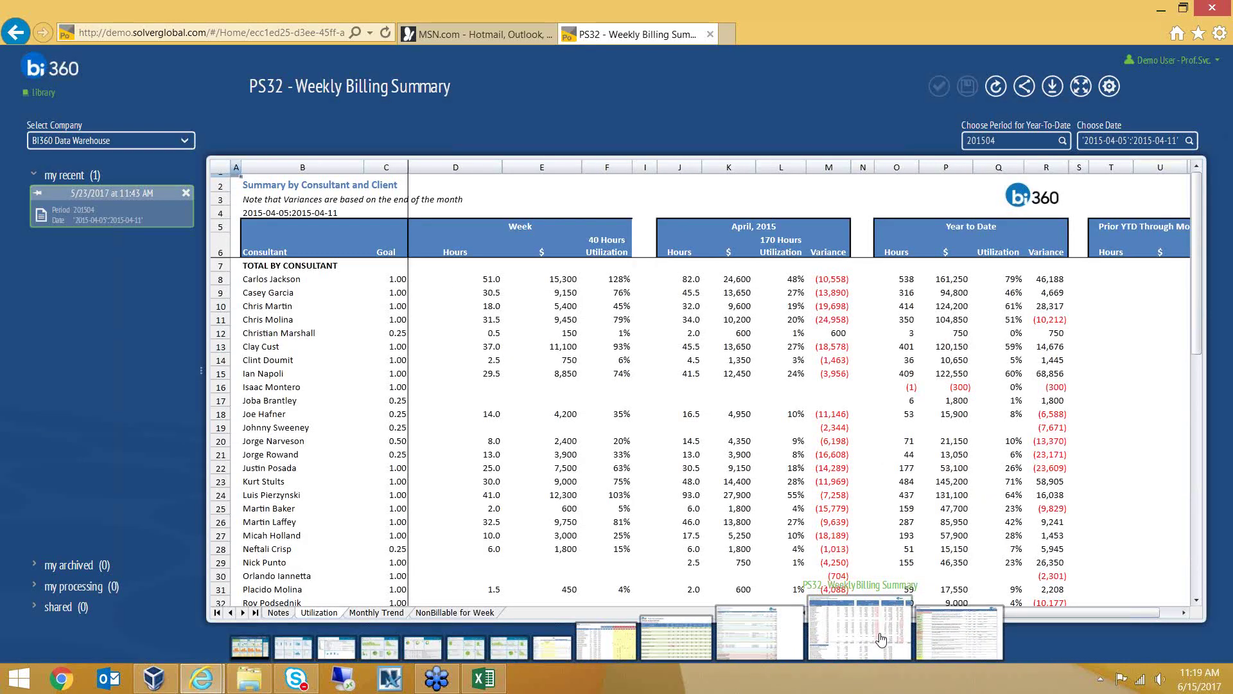
left_click(477, 333)
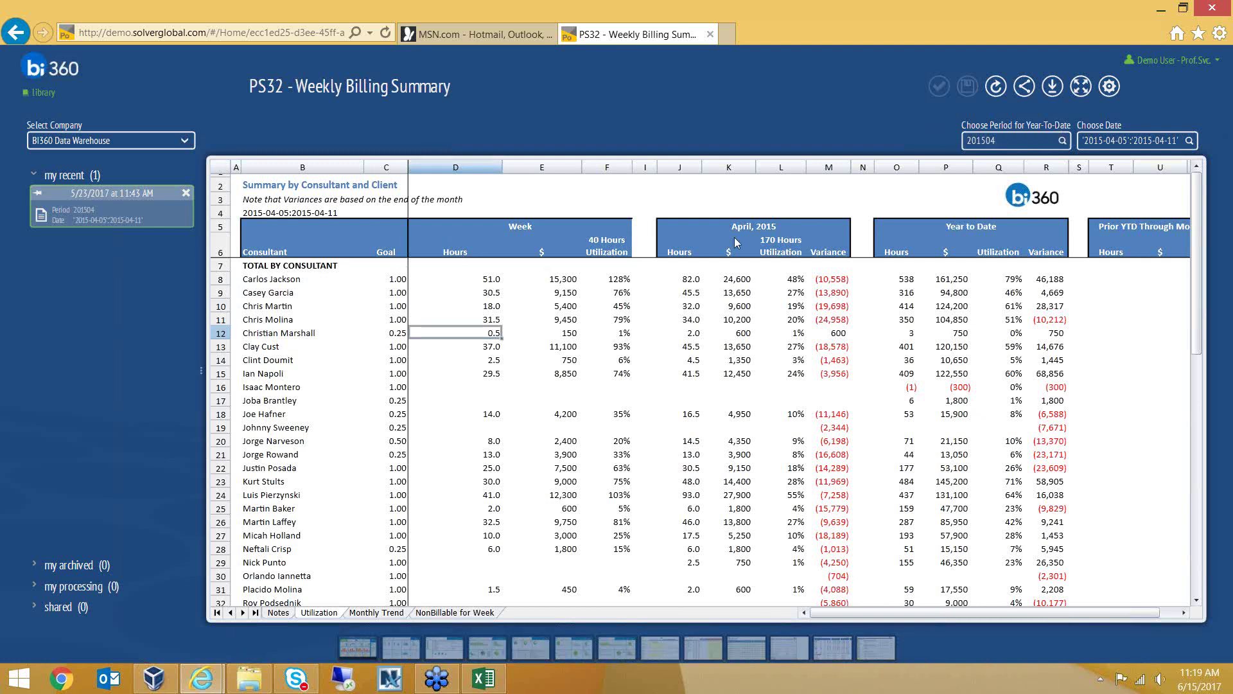
scroll(263, 361, "down", 3)
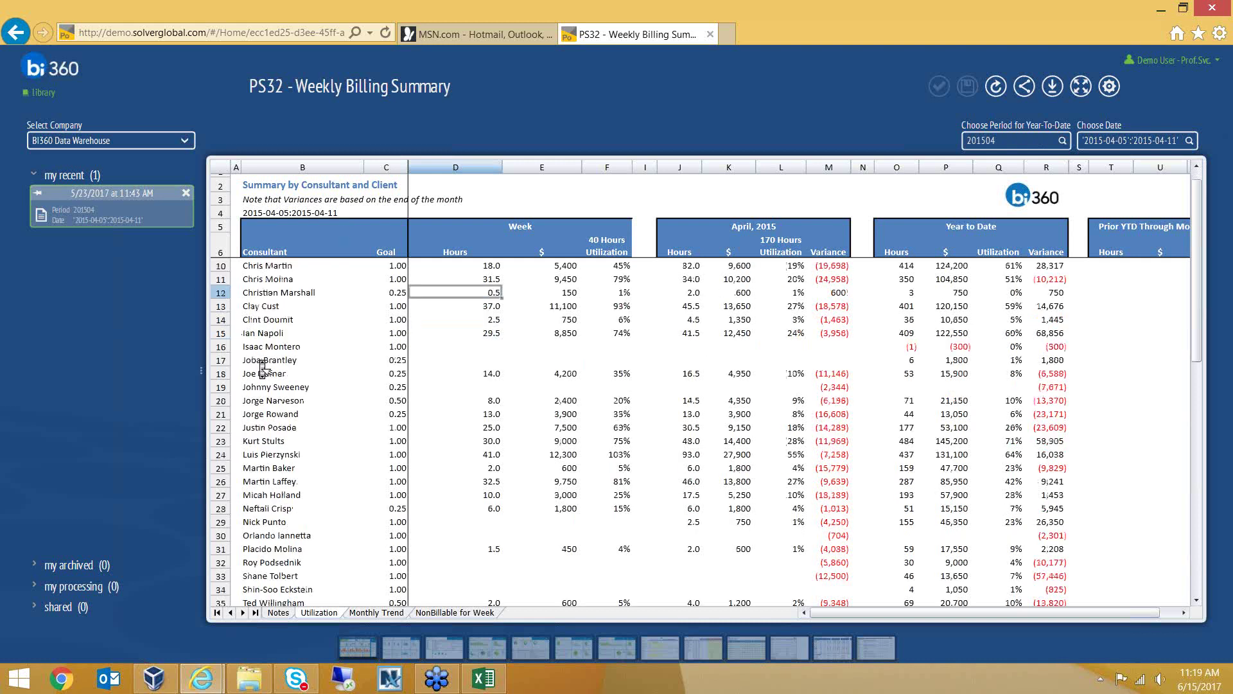
scroll(270, 350, "up", 3)
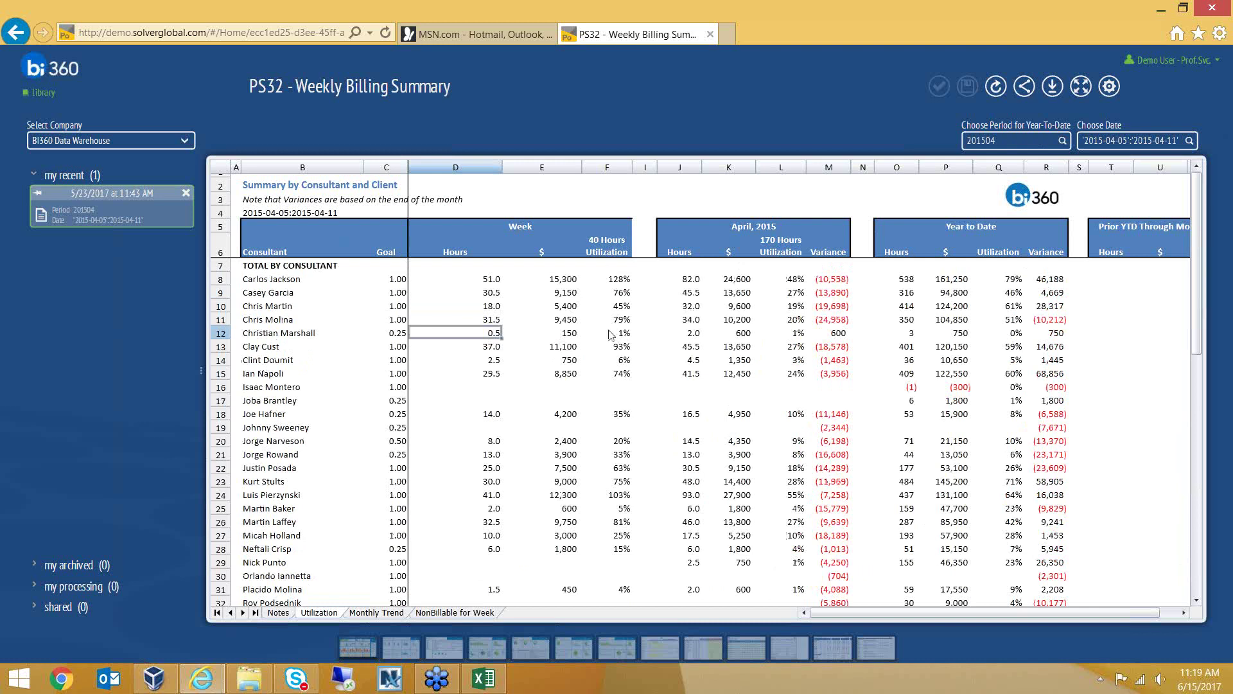
left_click(503, 282)
left_click(570, 284)
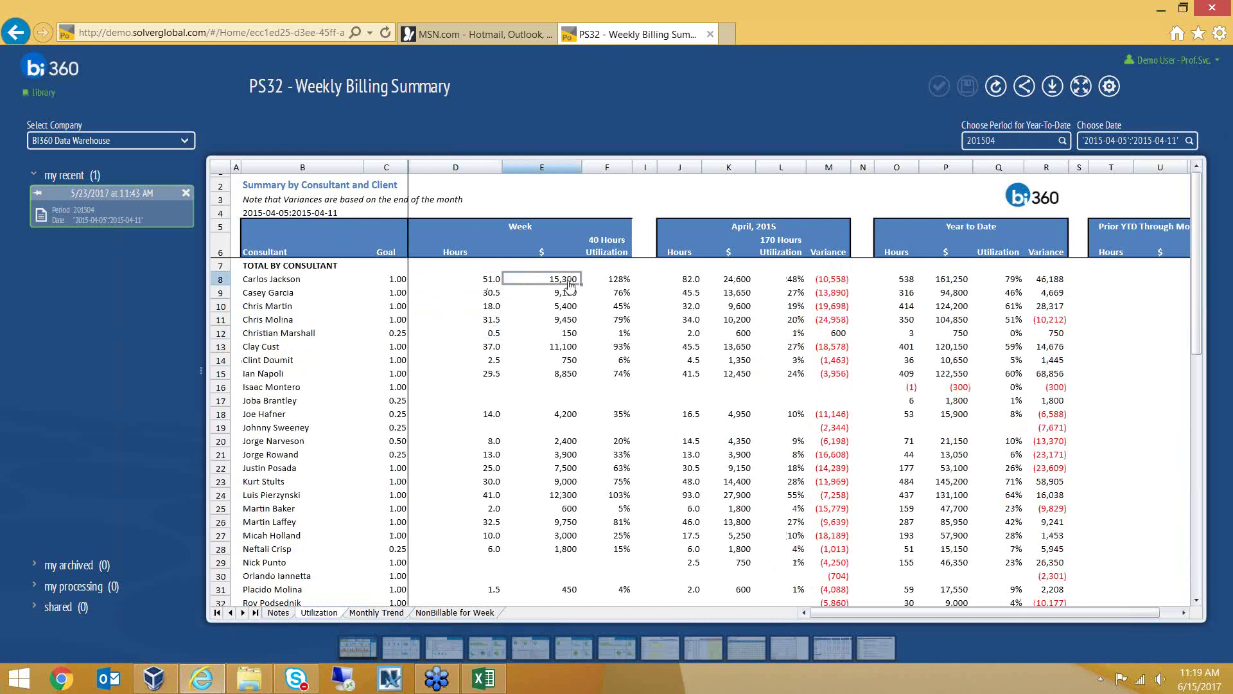
double_click(571, 285)
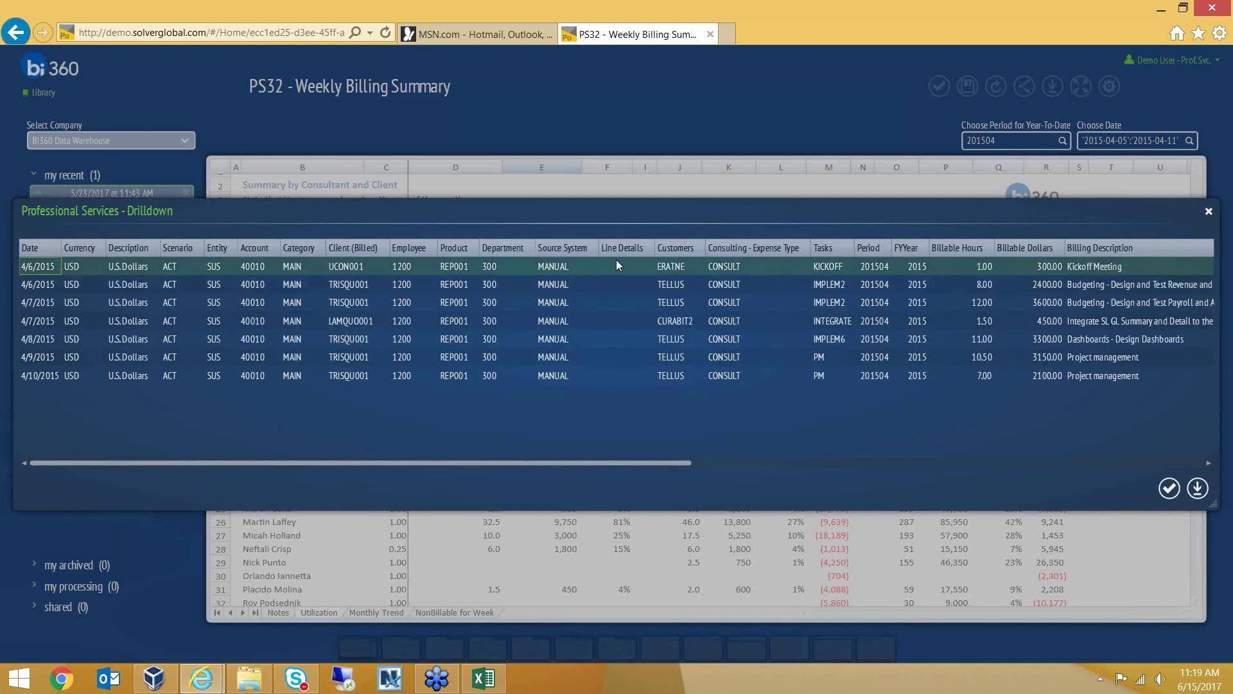
left_click(906, 303)
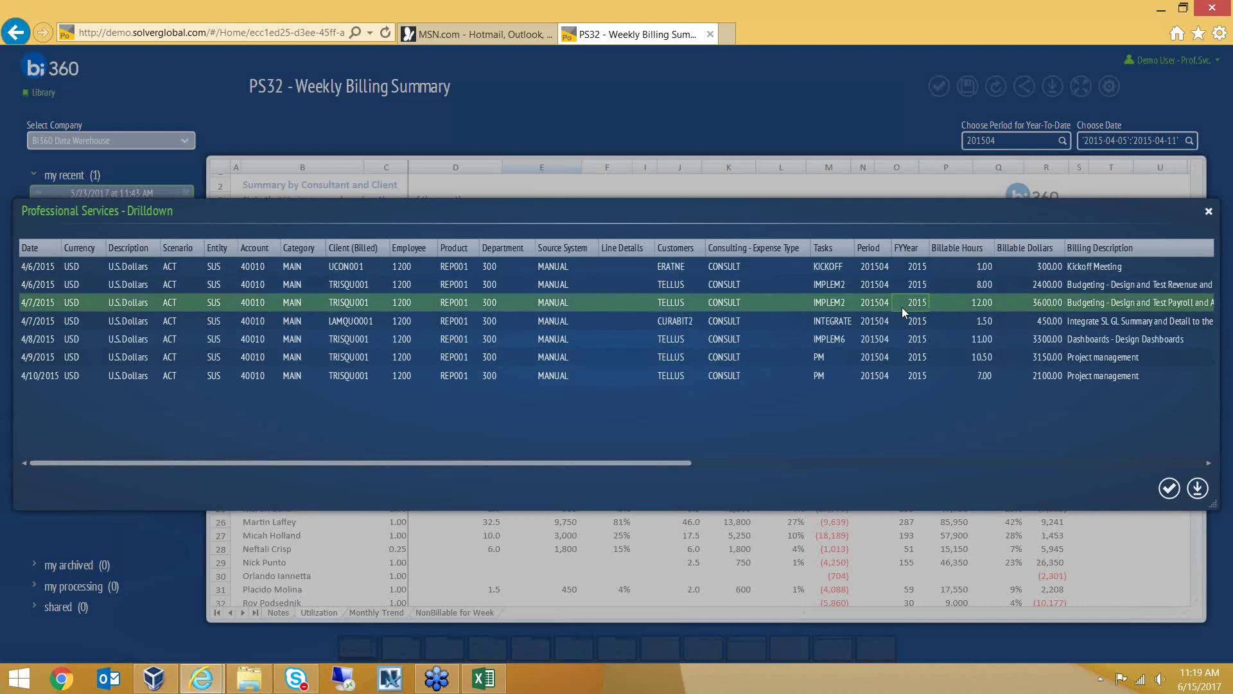
left_click(1170, 490)
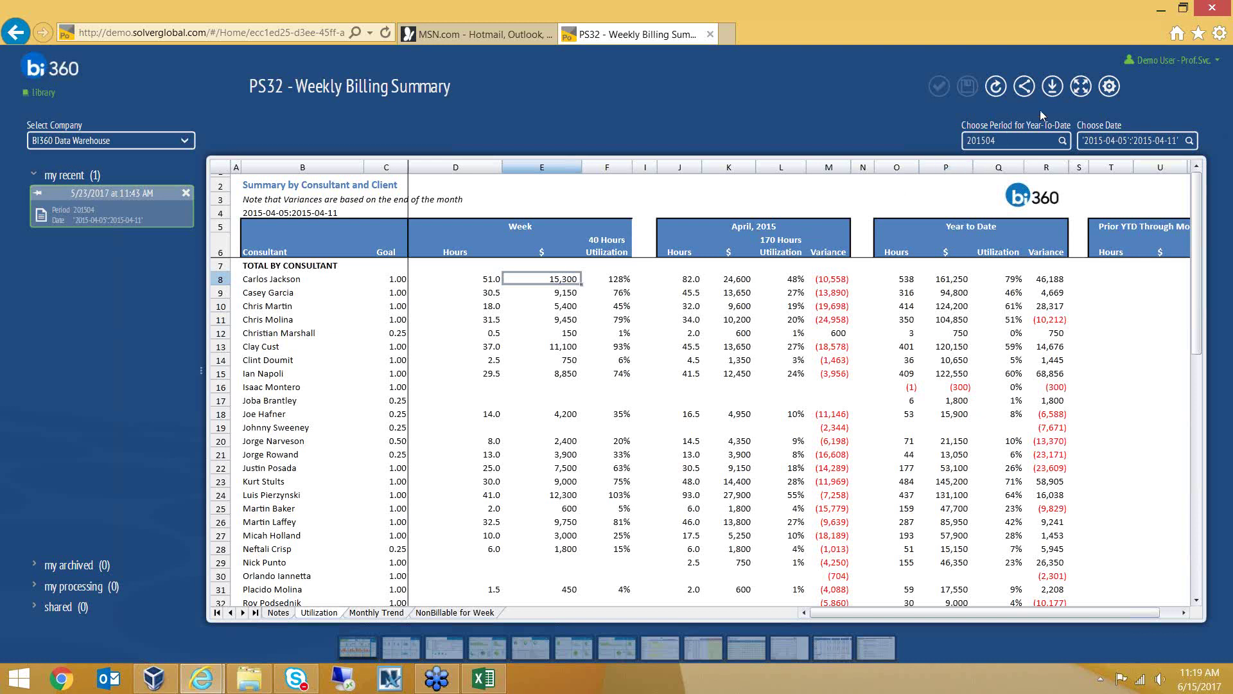
left_click(1082, 88)
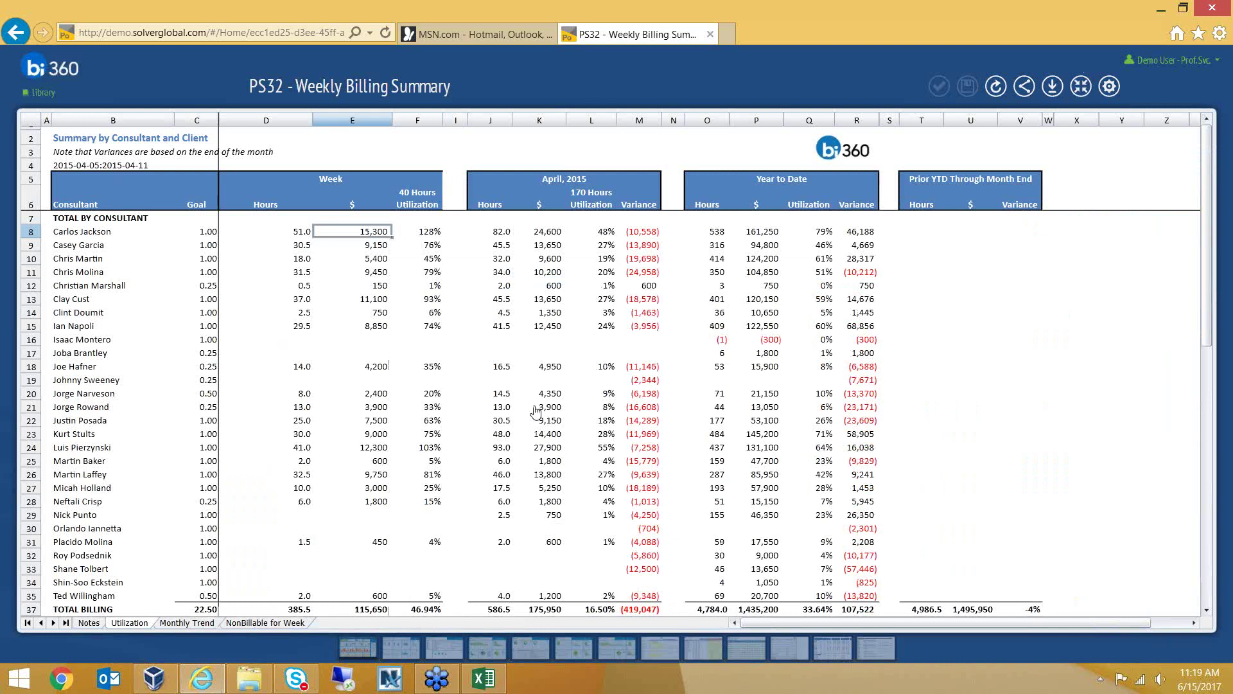
Glance at the Utilization and NonBillable for Week sheets, then settle on Monthly Trend's $1,435,200 consultant totals
left_click(171, 625)
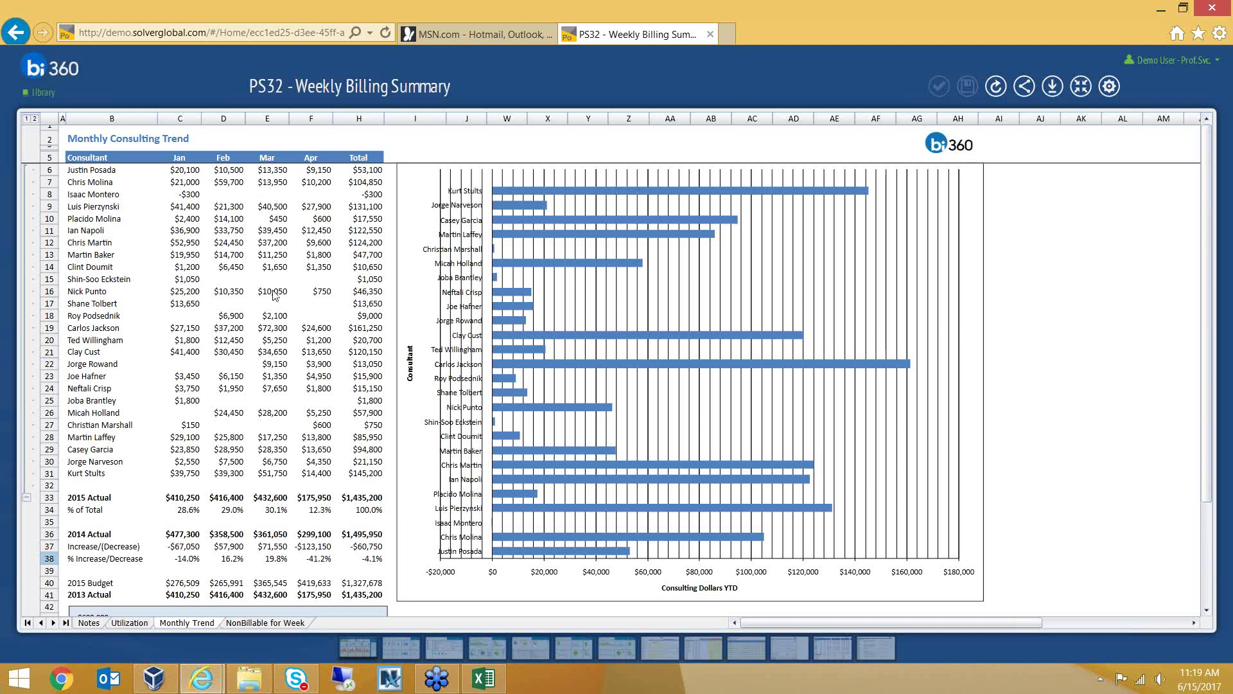
left_click(131, 623)
left_click(179, 625)
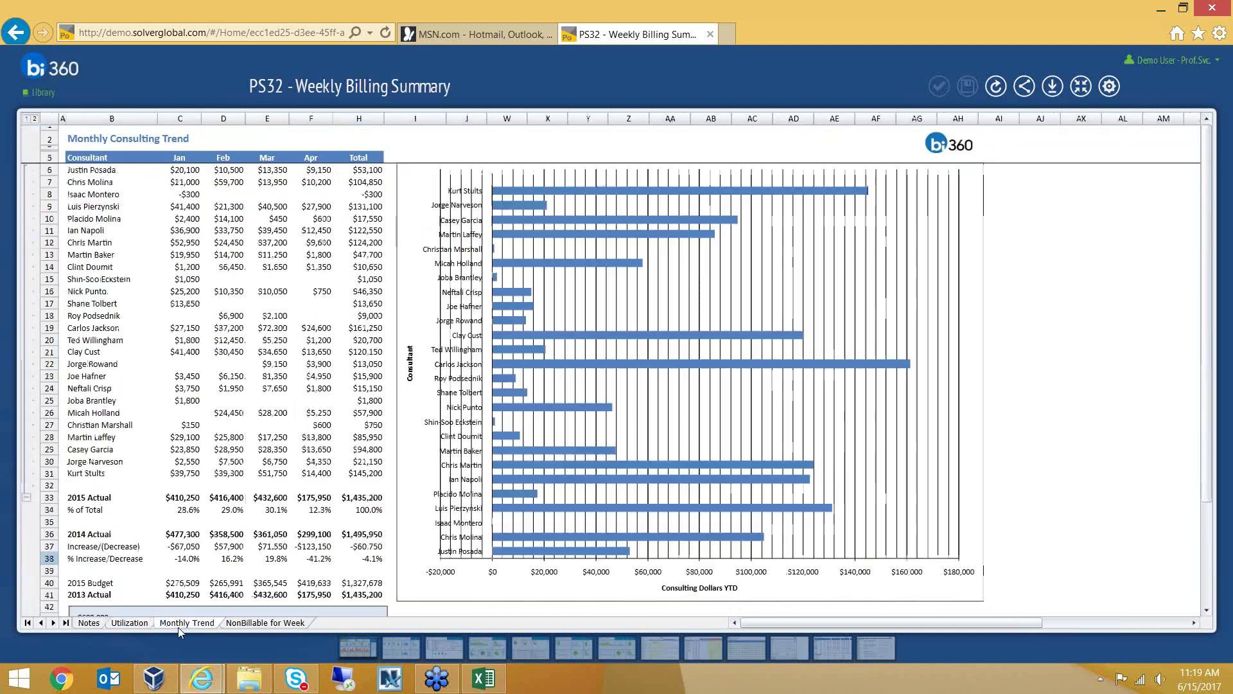
left_click(278, 624)
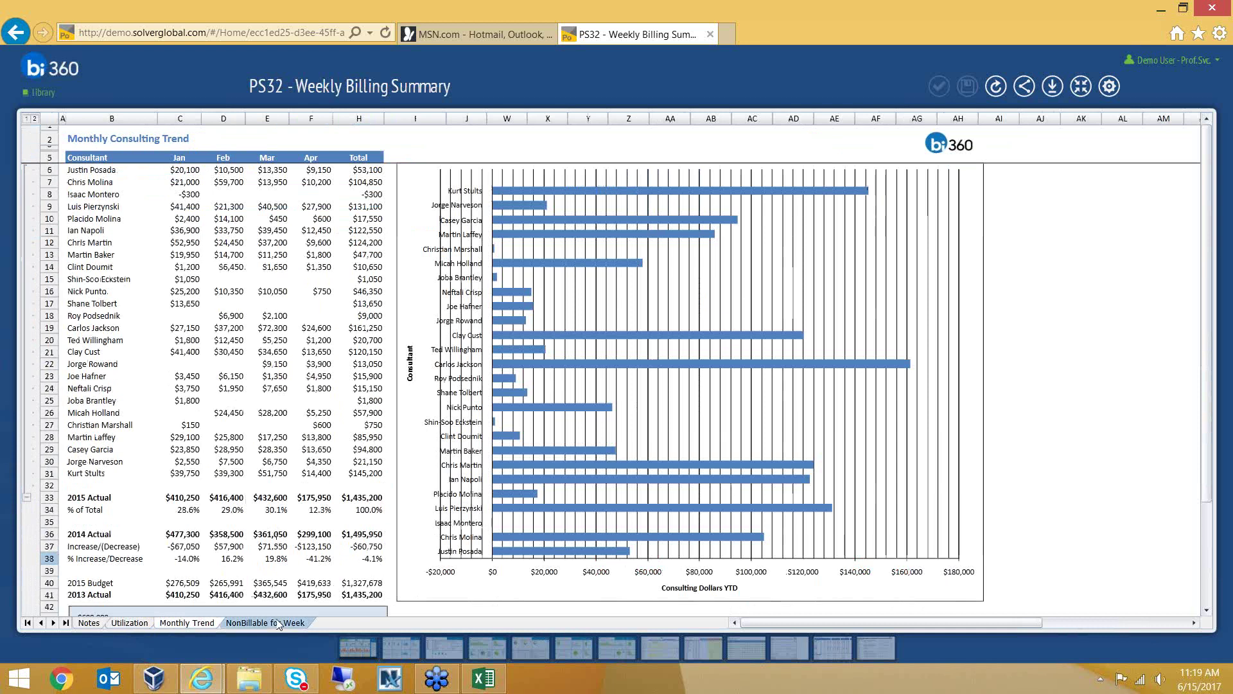
left_click(207, 622)
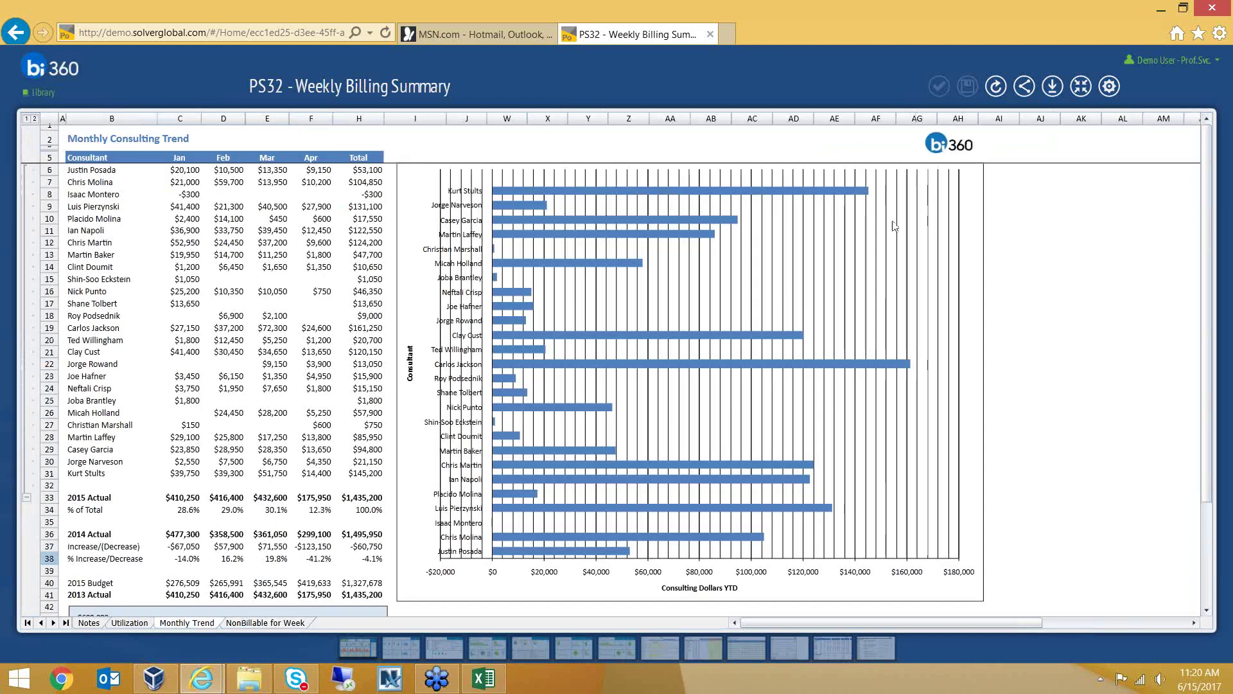
left_click(194, 205)
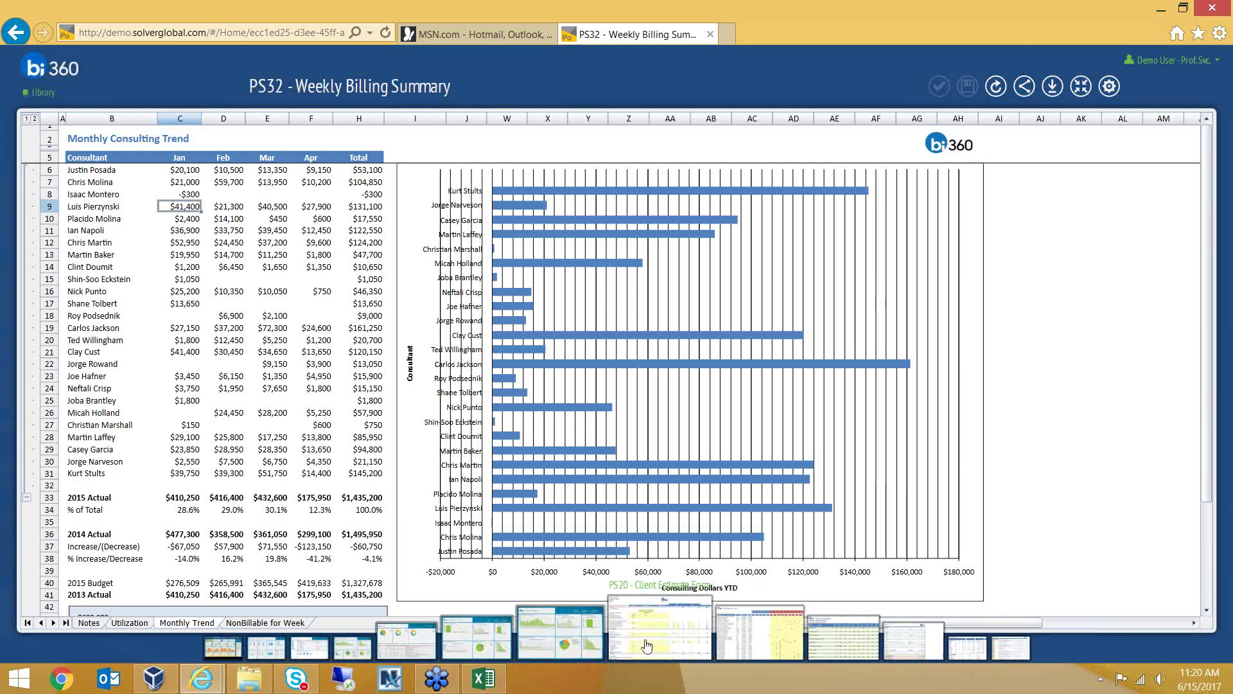
Open the PS20 Client Estimate Form for period 201504 and maximize its spreadsheet
left_click(647, 646)
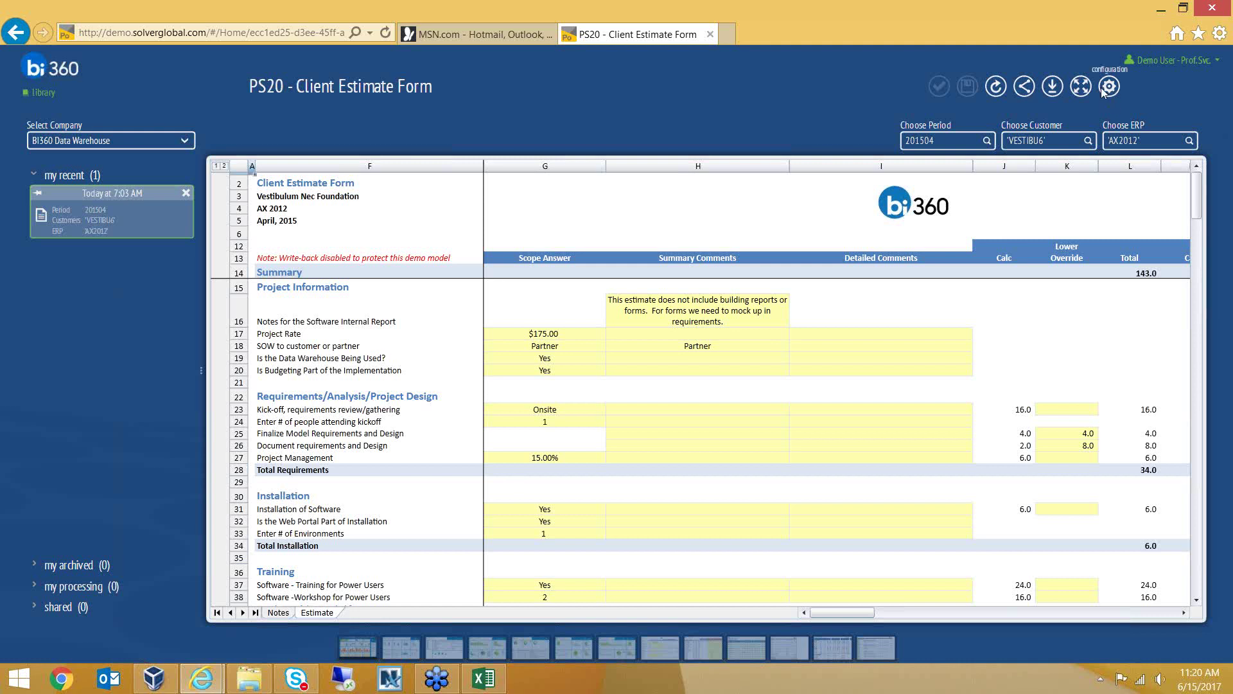
left_click(1081, 88)
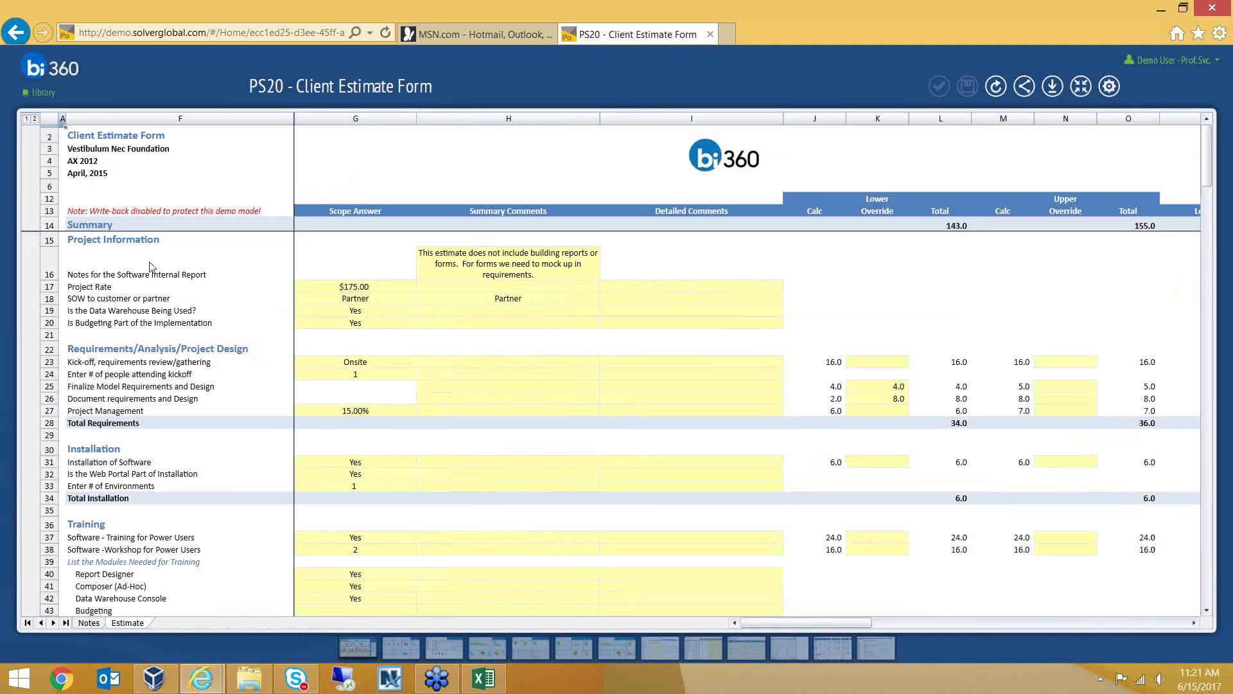
left_click(149, 288)
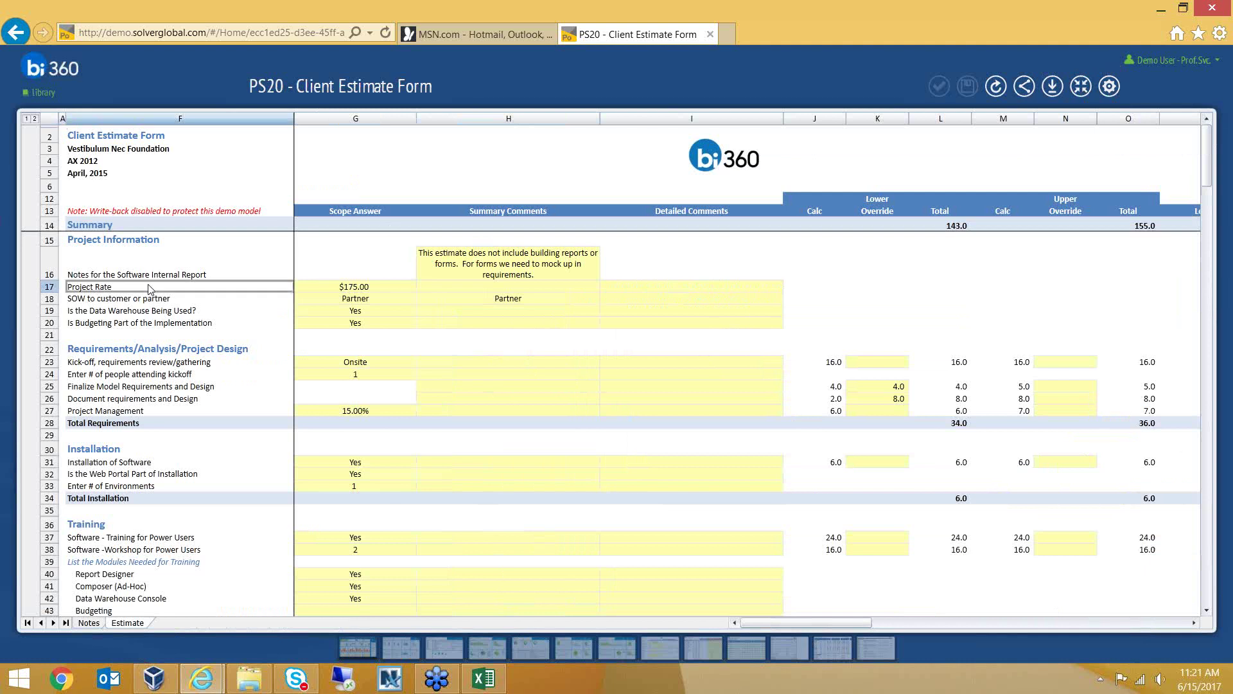
Enter a $150.00 Project Rate in G17 and set the SOW answer in G18 to Customer
left_click(369, 293)
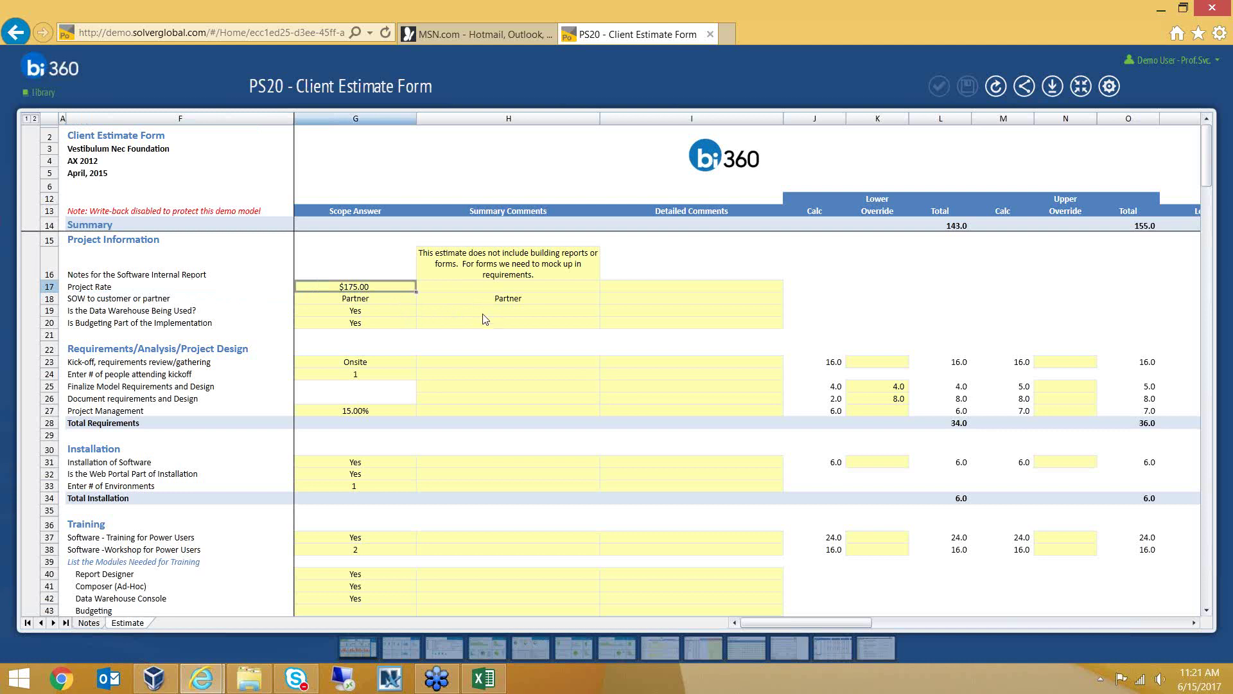
type("150")
key("Return")
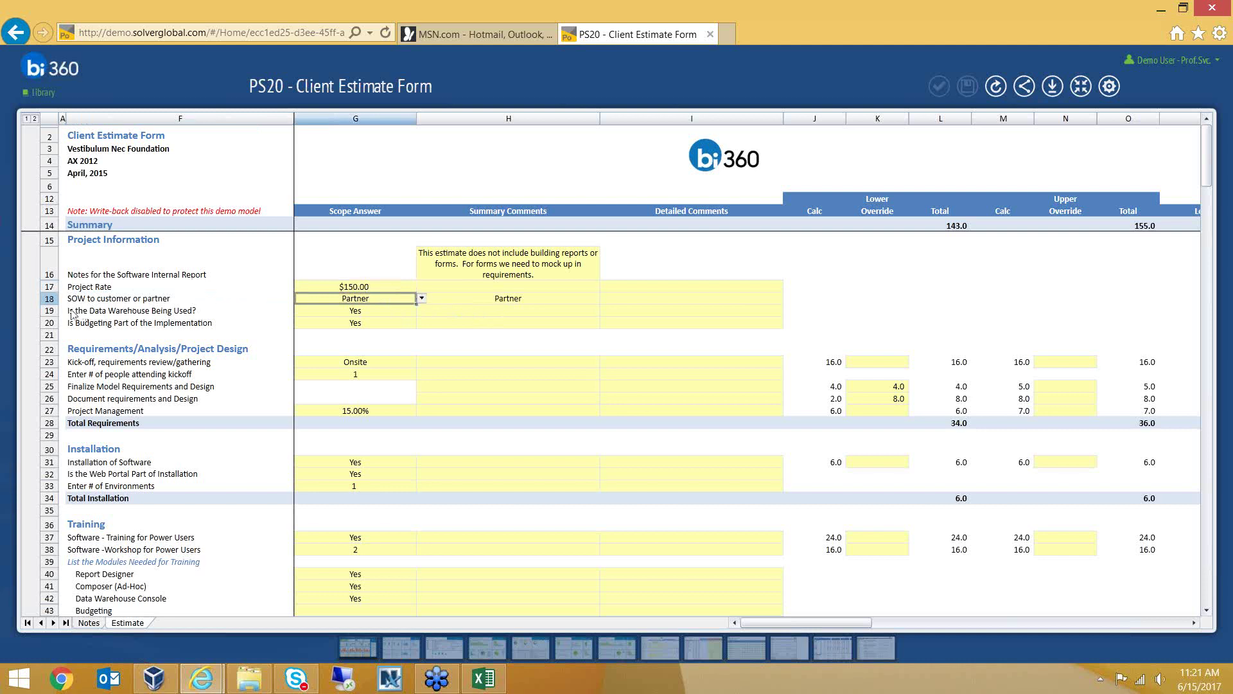
left_click(422, 298)
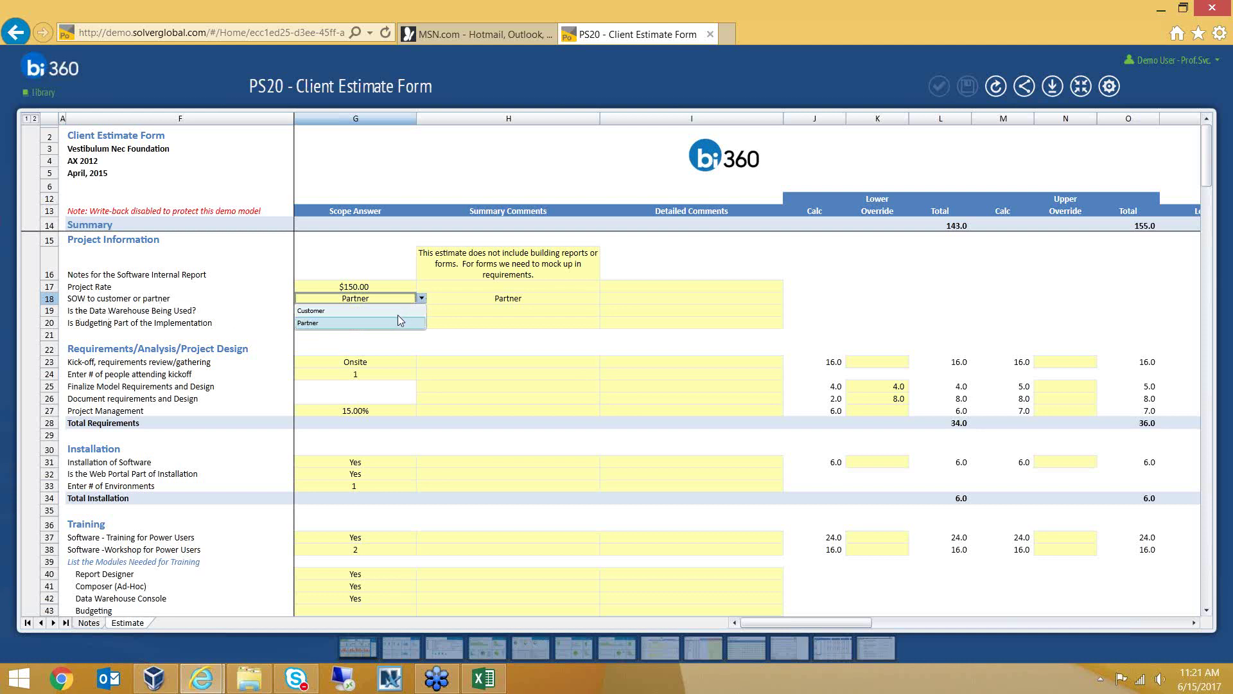
left_click(398, 314)
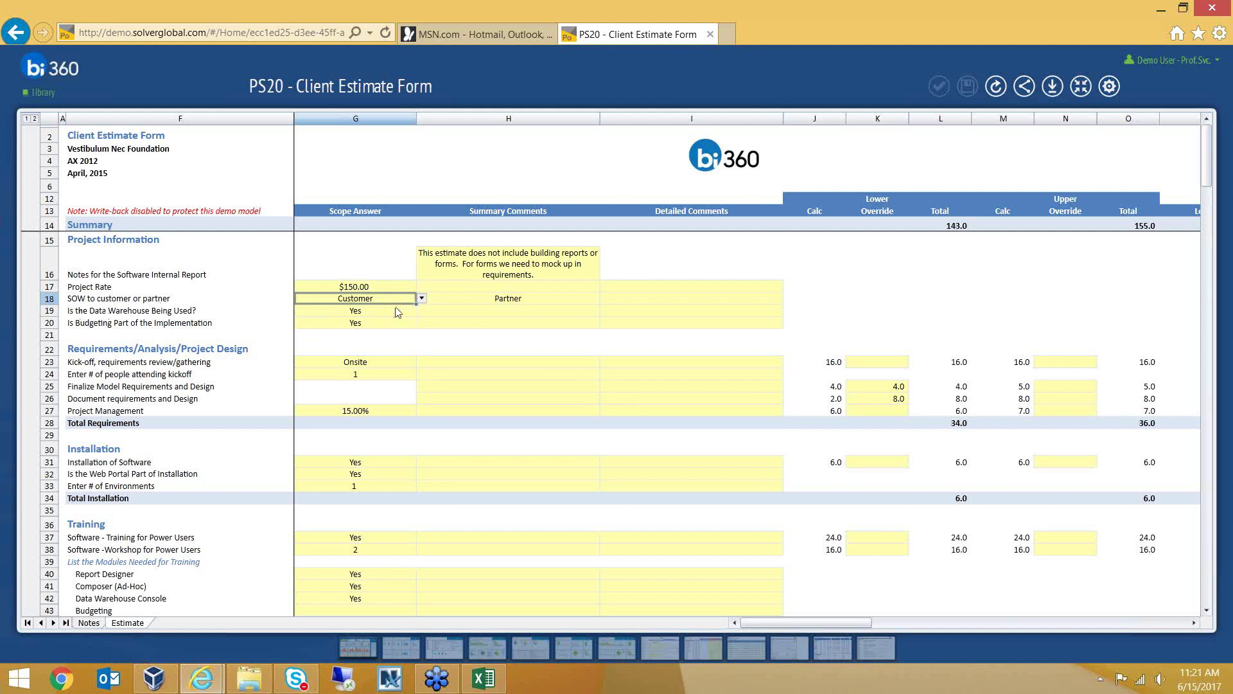
Try Short as the kick-off answer in G23, then revert it to Onsite at 16.0 hours
left_click(395, 323)
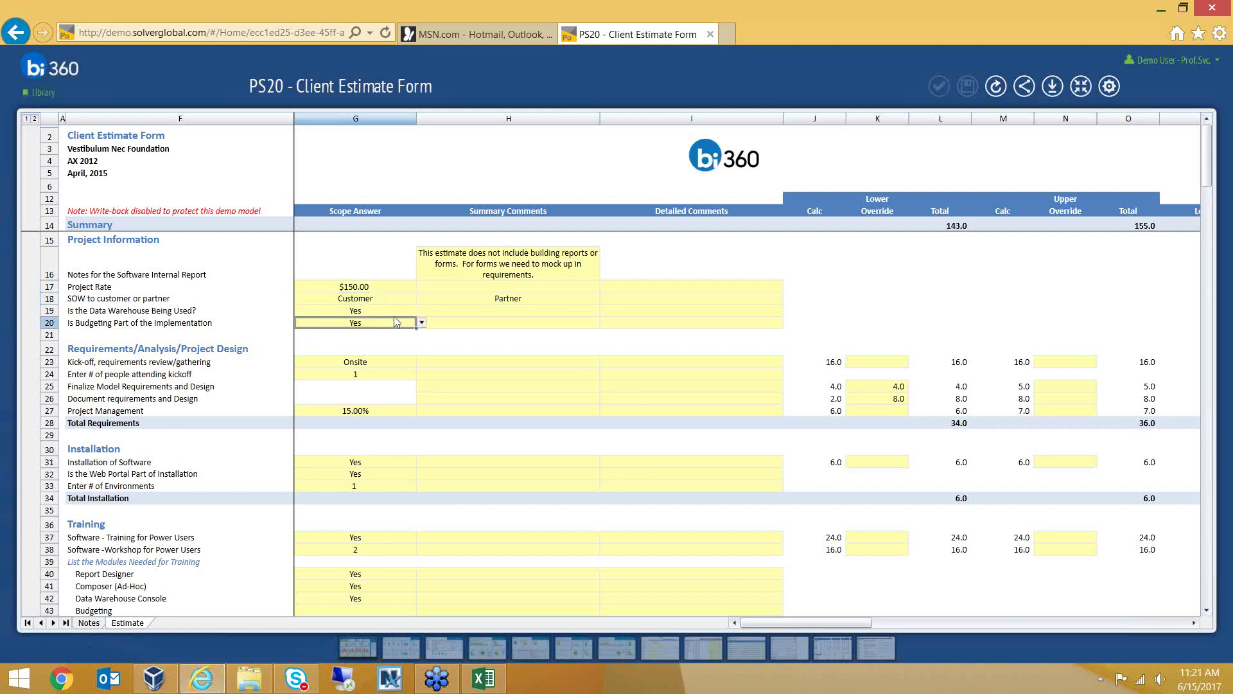
left_click(386, 350)
left_click(385, 375)
left_click(393, 362)
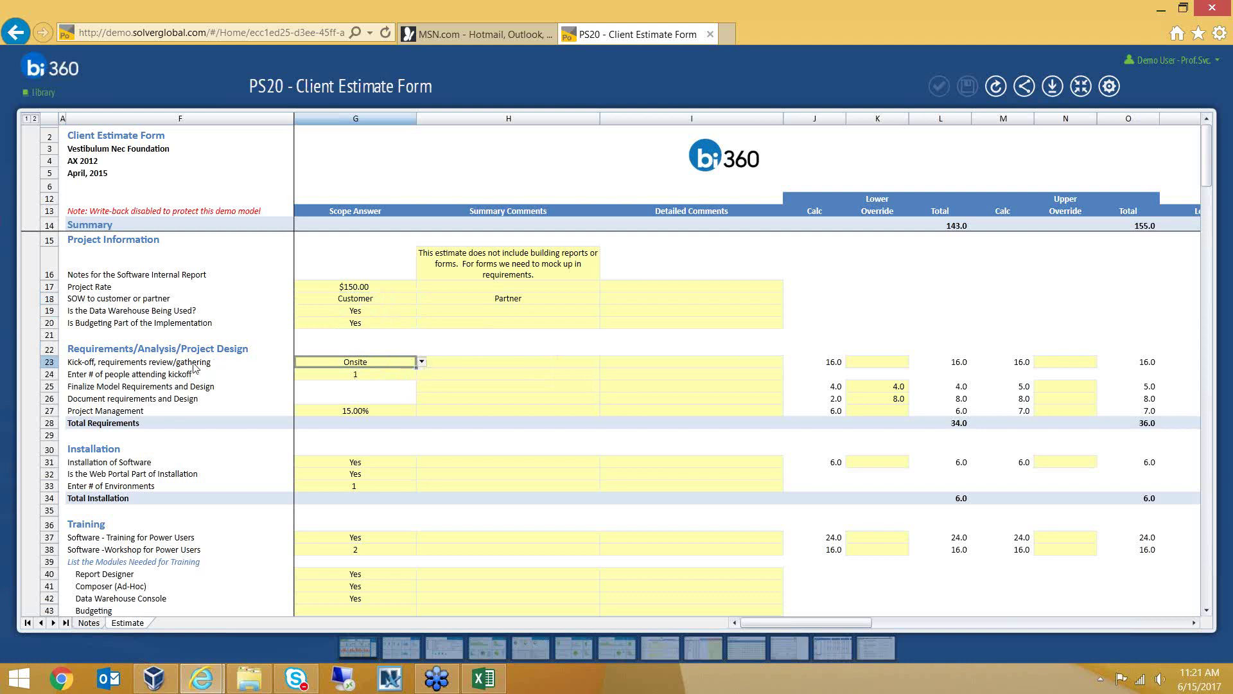
left_click(422, 363)
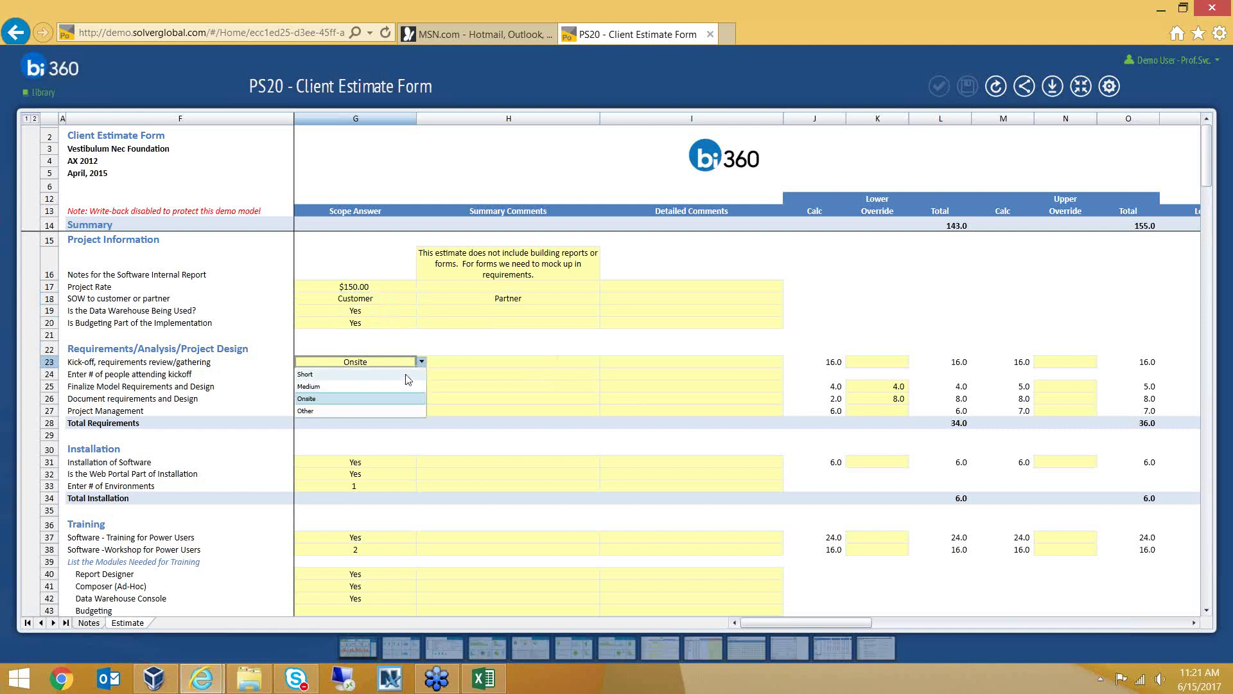
left_click(409, 375)
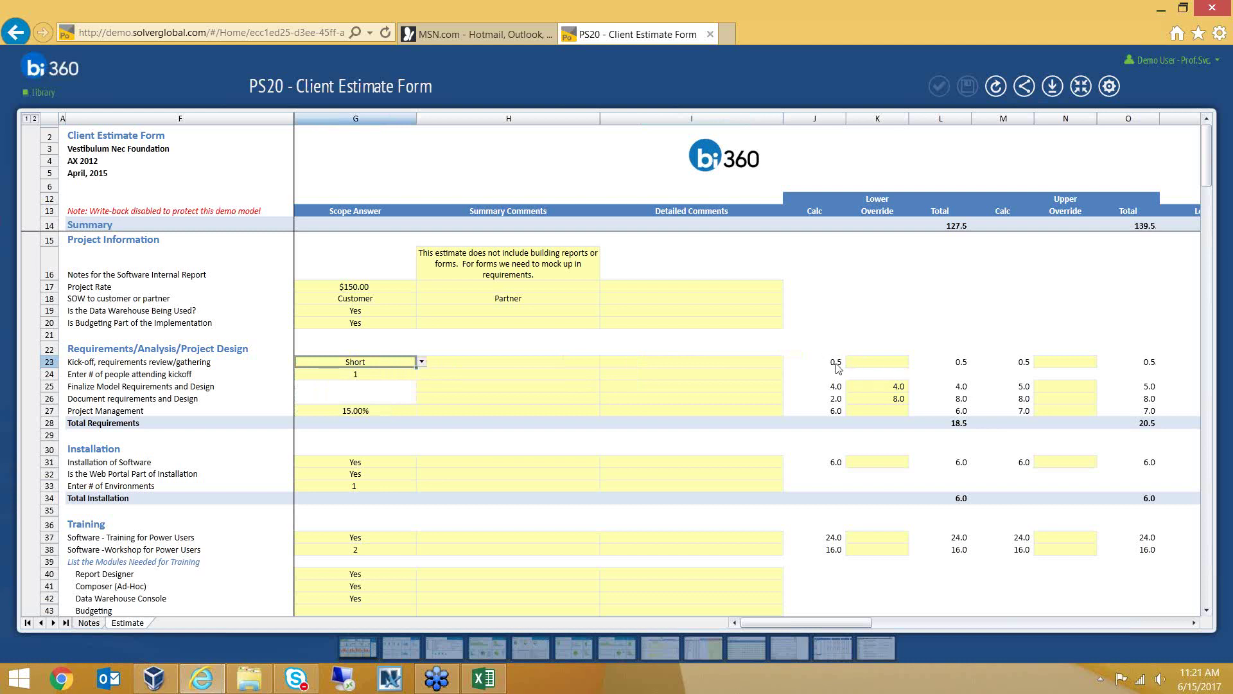
left_click(421, 363)
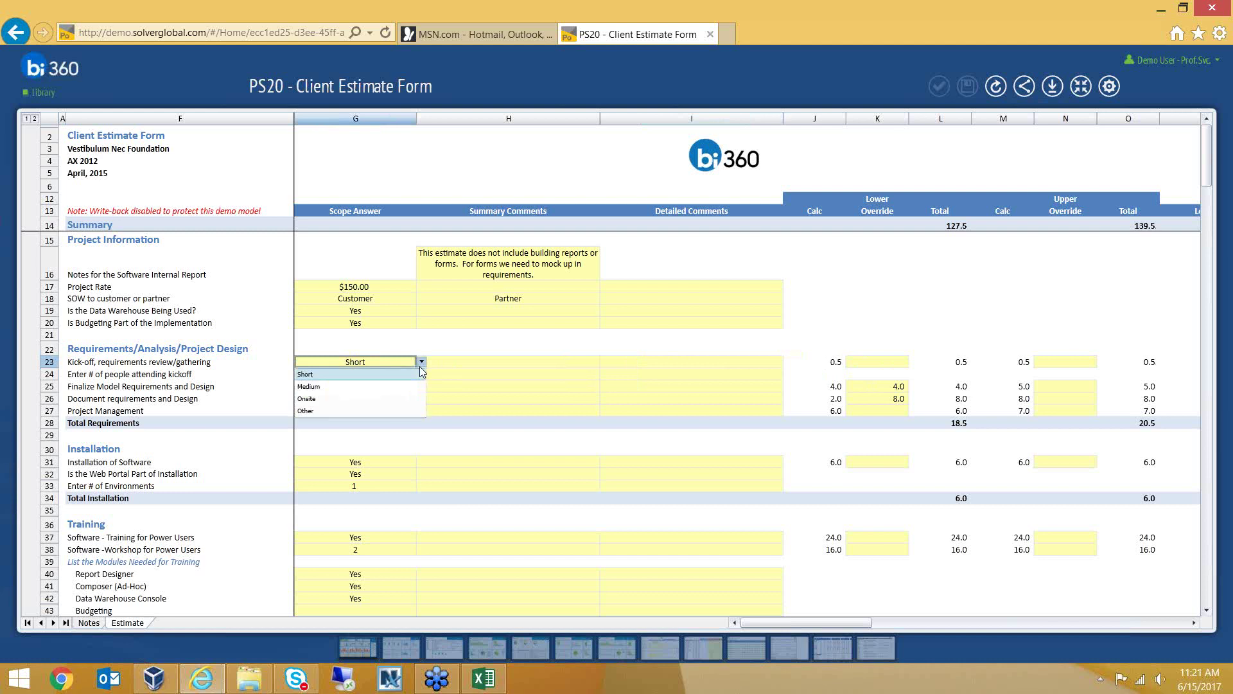
left_click(398, 403)
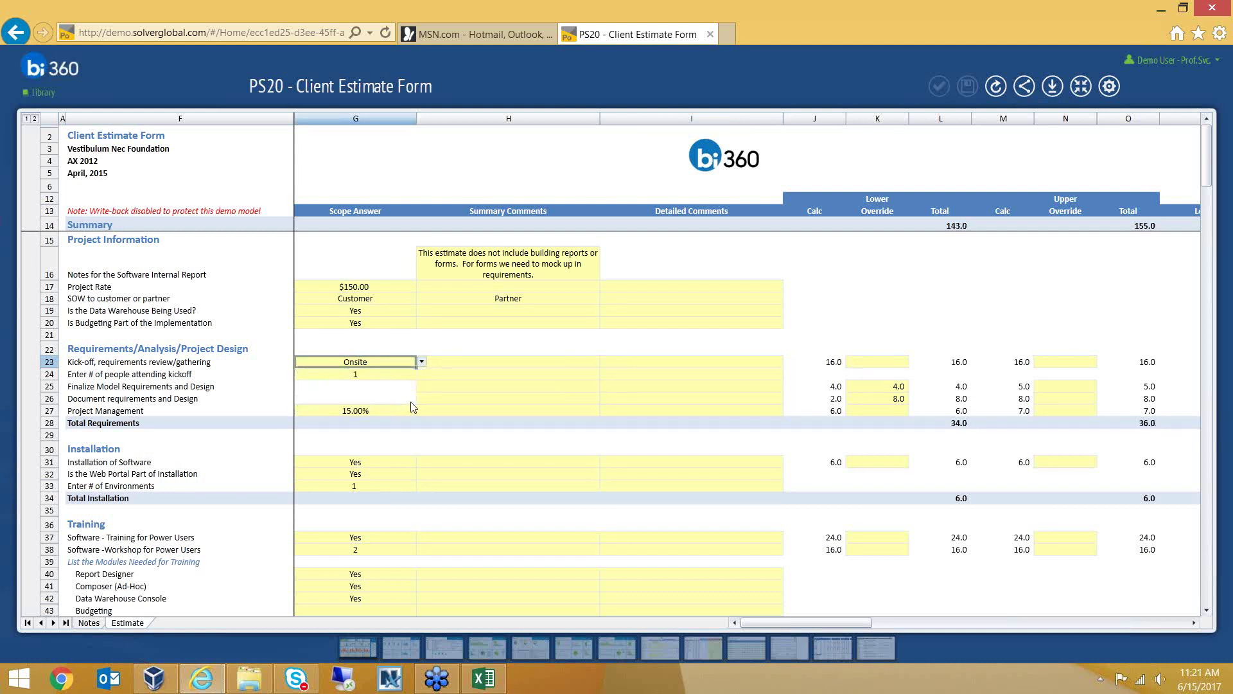
left_click(844, 365)
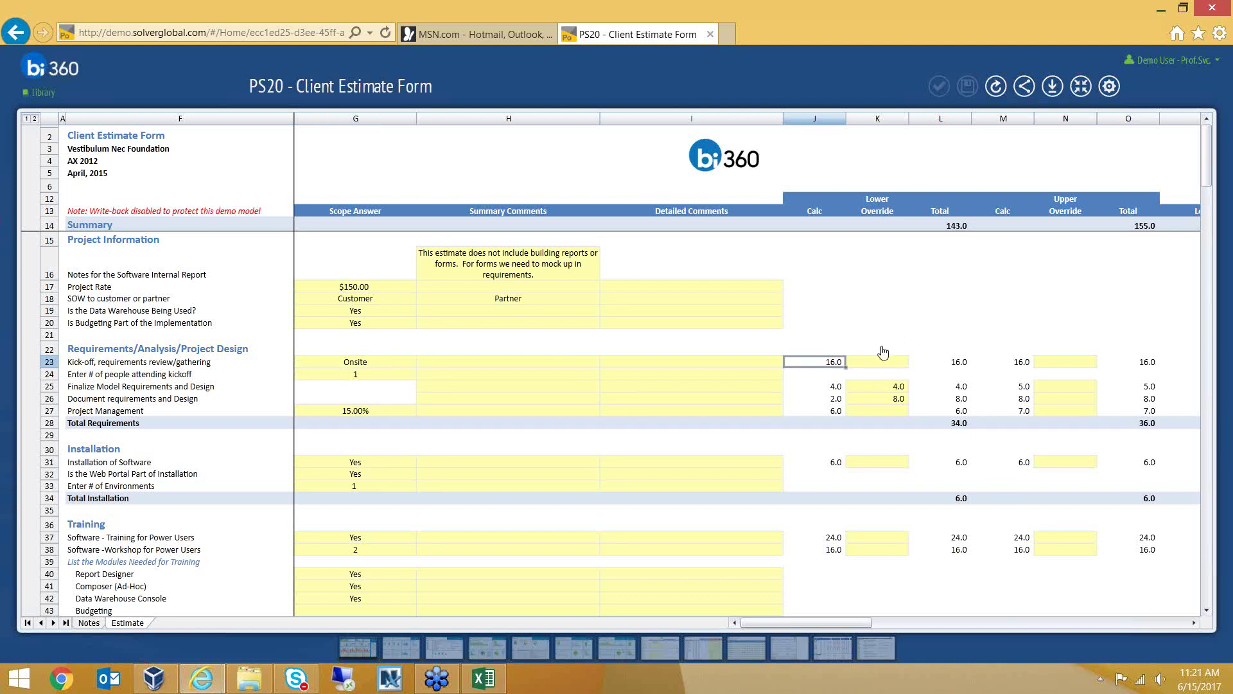
Enter 50 as the kick-off Lower Override in K23, then review the upper total and dollar columns
left_click(875, 376)
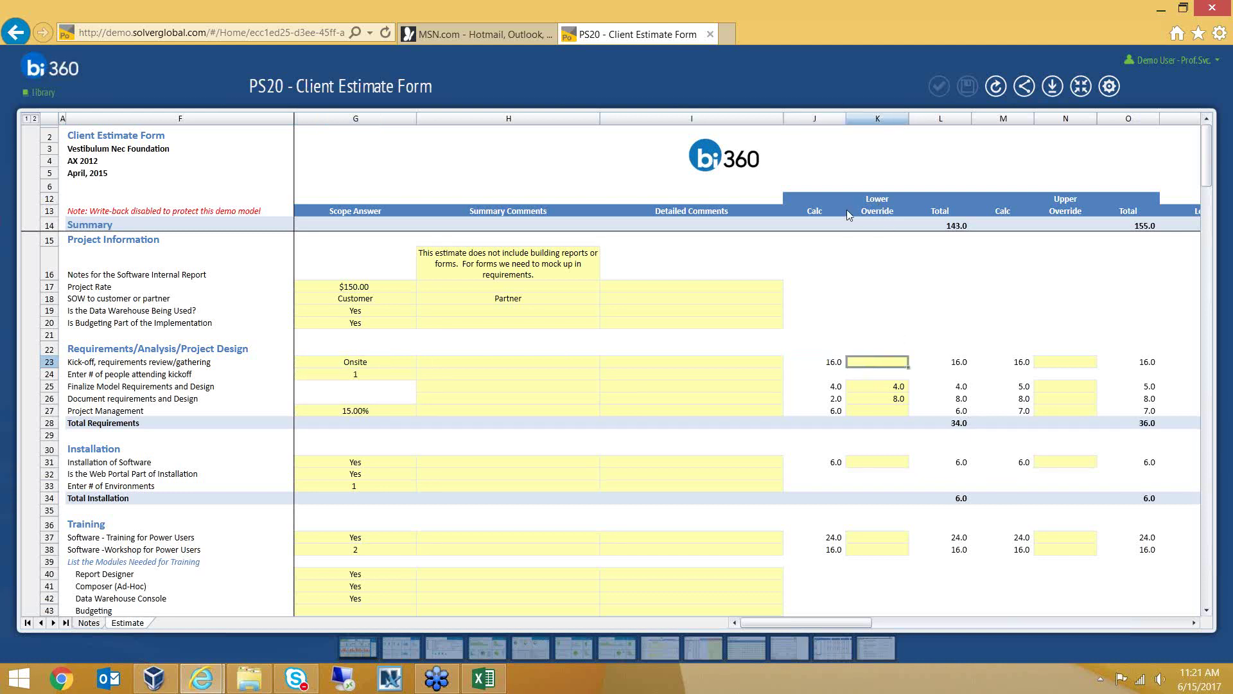
type("50")
key("Return")
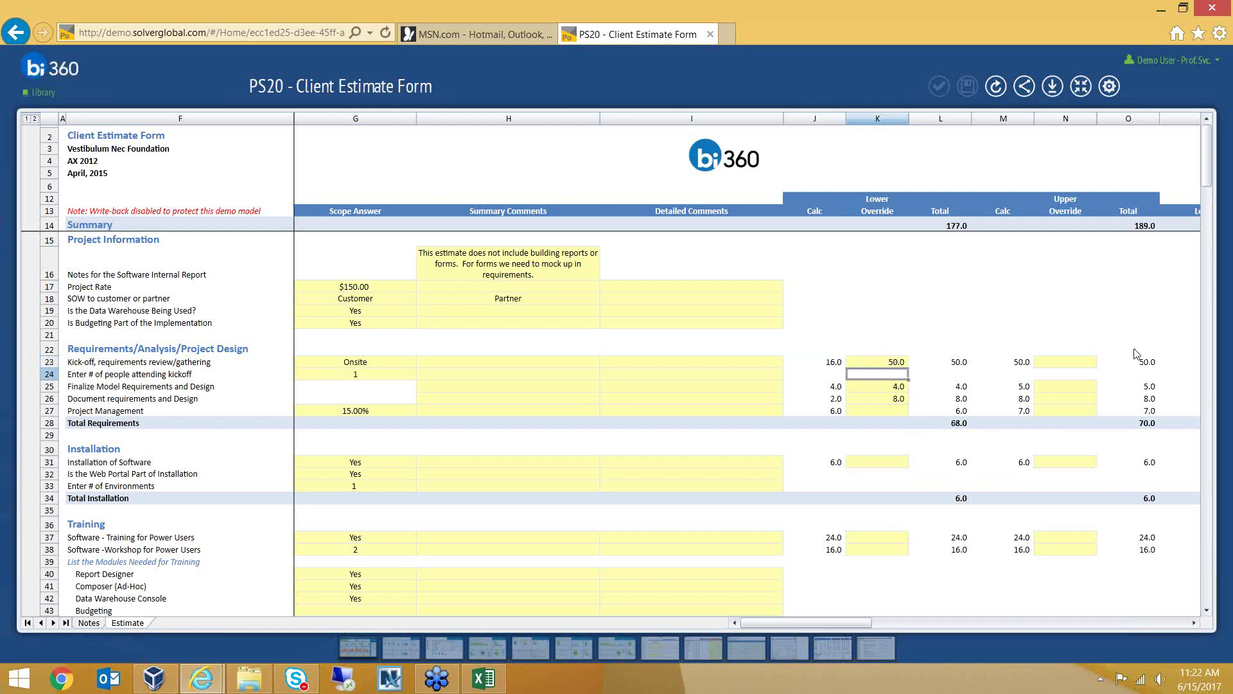
left_click_drag(835, 621, 854, 622)
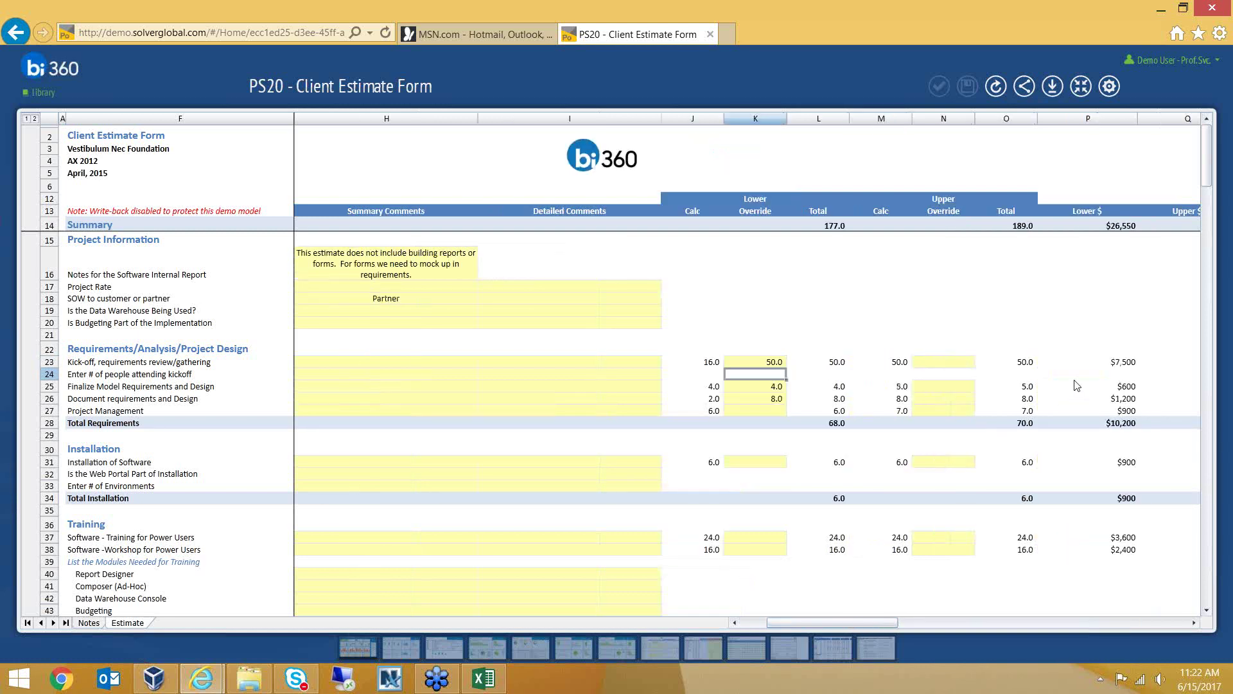
left_click(1022, 367)
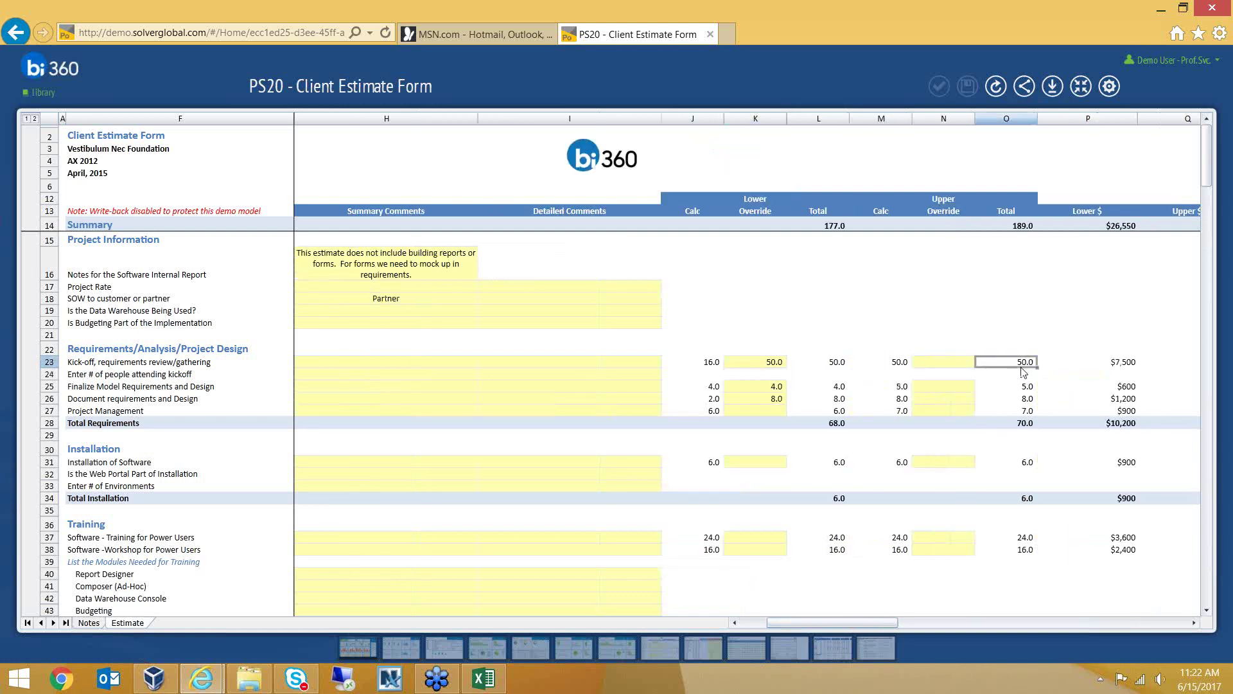
left_click(1129, 375)
left_click_drag(836, 627, 785, 621)
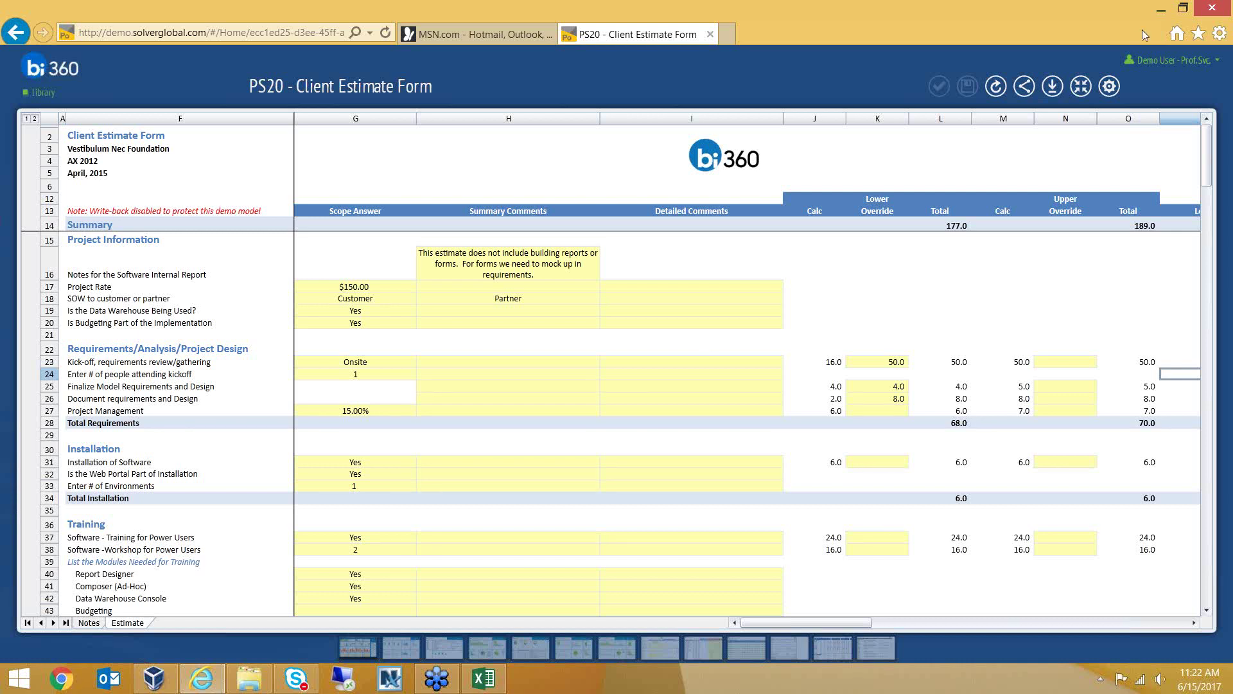
Log out of the portal from the user account menu
left_click(1156, 60)
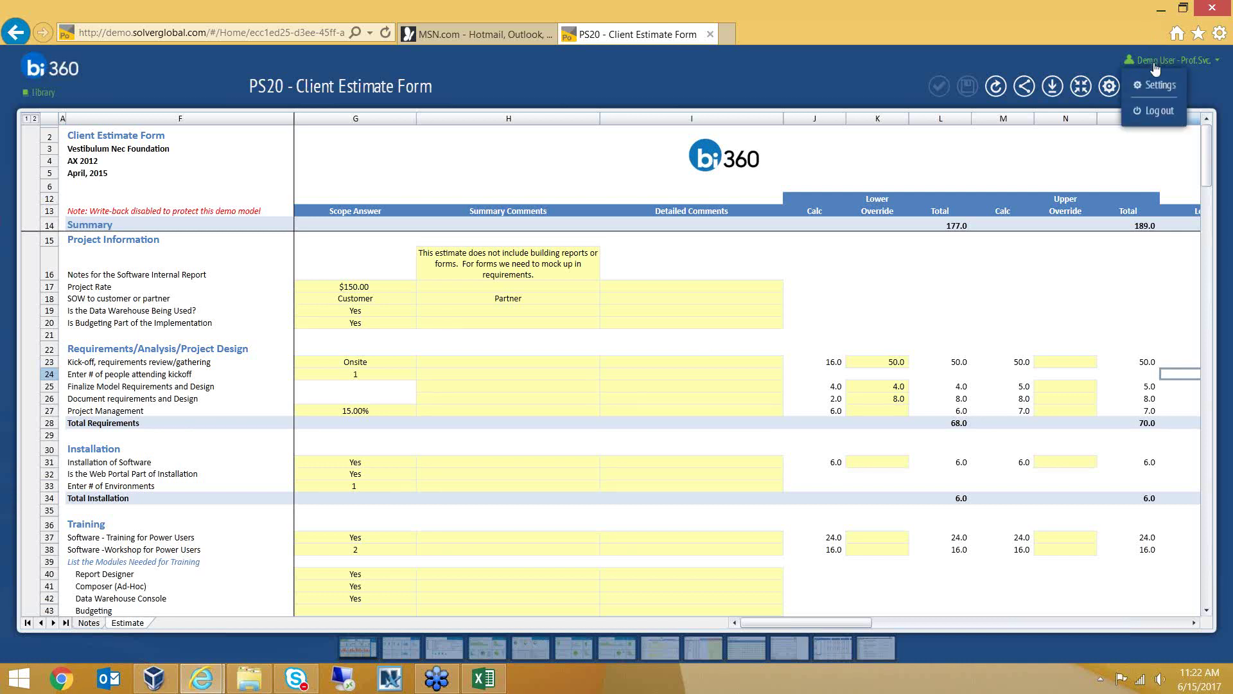
left_click(1156, 112)
left_click(1154, 110)
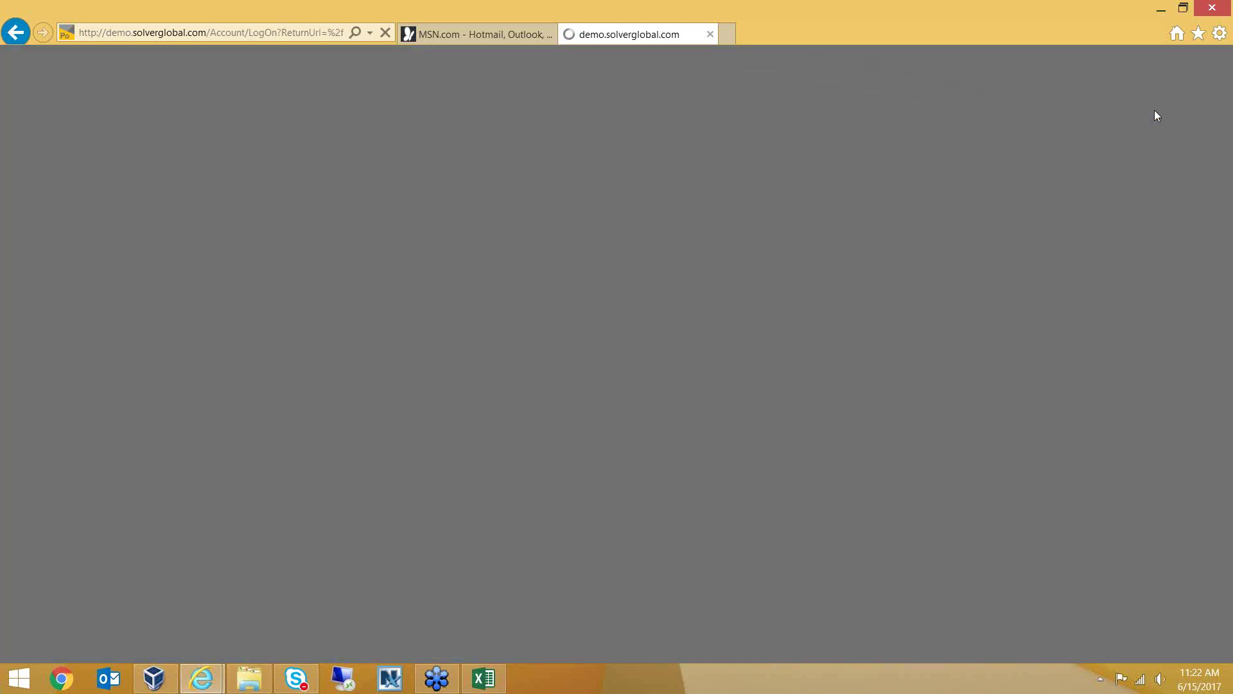
Sign in with the other demo account's user name and password and open the Forecasting library folder
type("corp")
key("Tab")
type("corp")
key("Return")
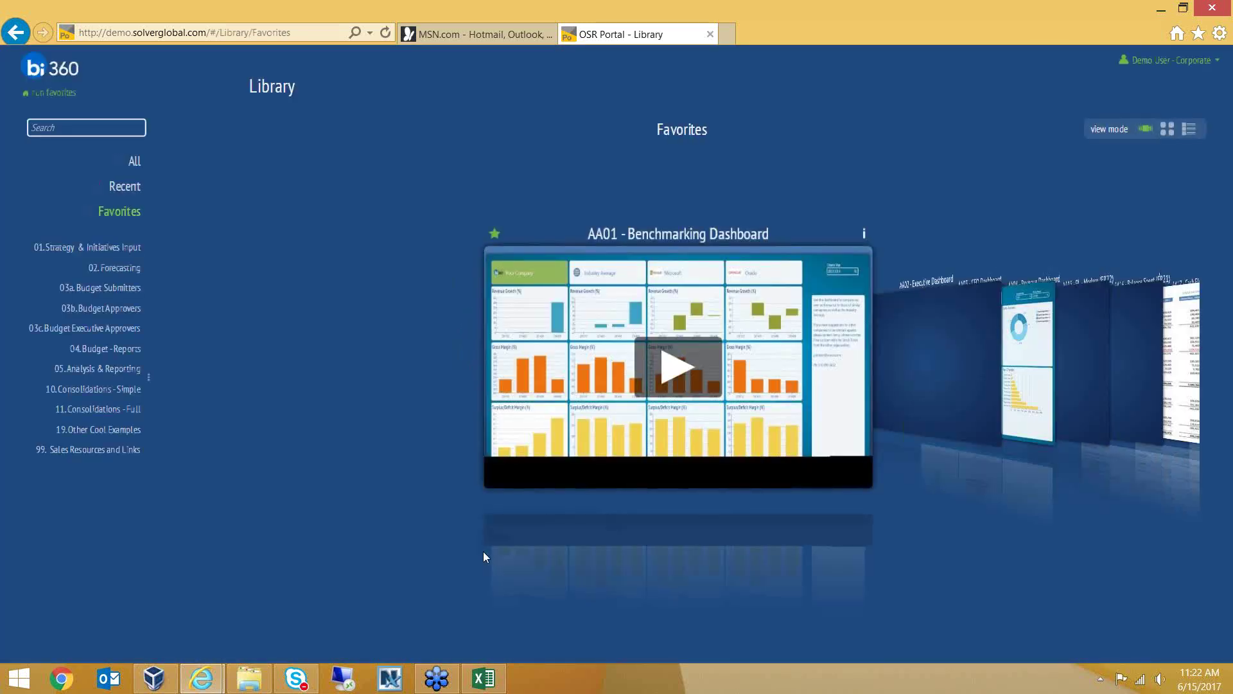
left_click(125, 270)
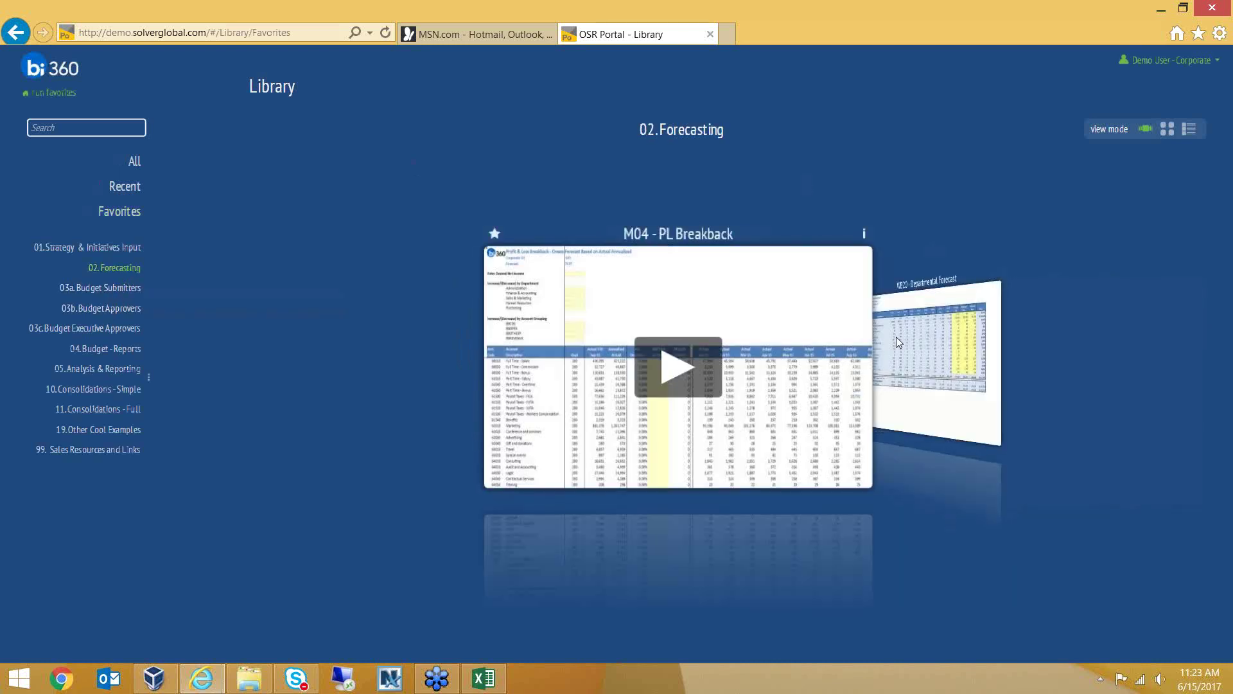
Rotate the Forecasting carousel to WB20 - Departmental Forecast and open it
left_click(899, 343)
left_click(670, 372)
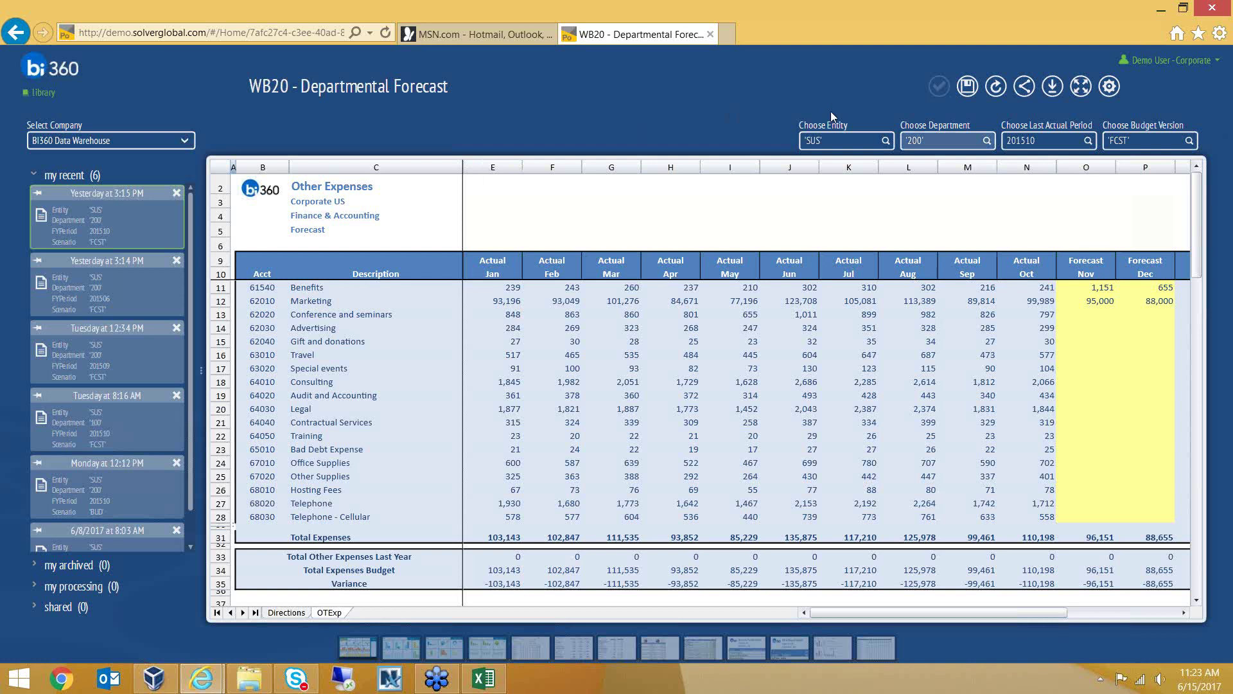
Toggle the sheet to full window and back, then list departments 000–500 in Choose Department
left_click(1082, 88)
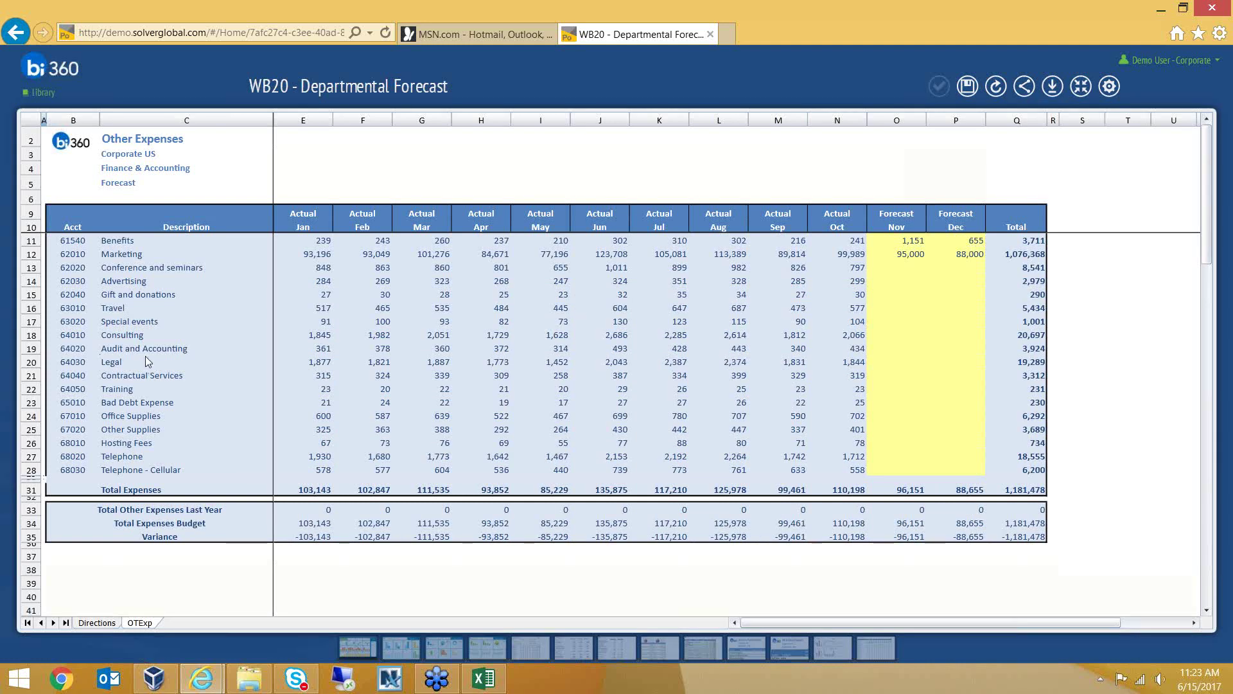
left_click(1081, 90)
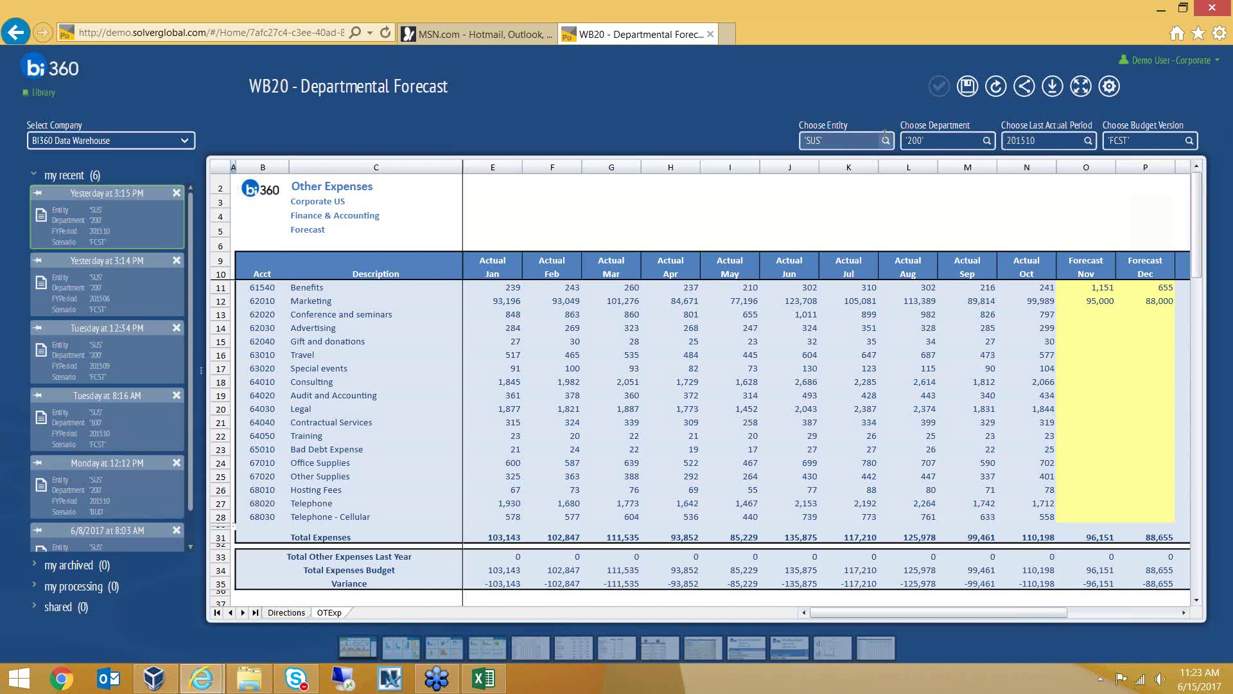
left_click(988, 140)
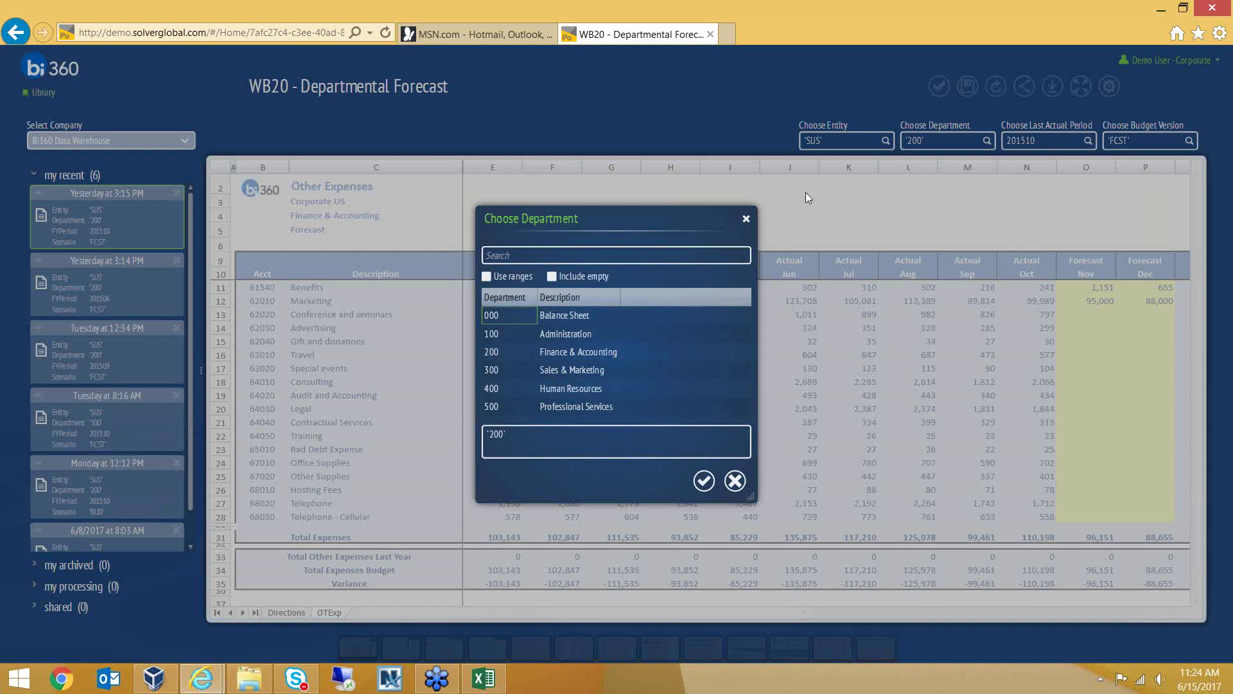
Close the department list, set Last Actual Period to 201509, refresh, and maximize the sheet
left_click(747, 221)
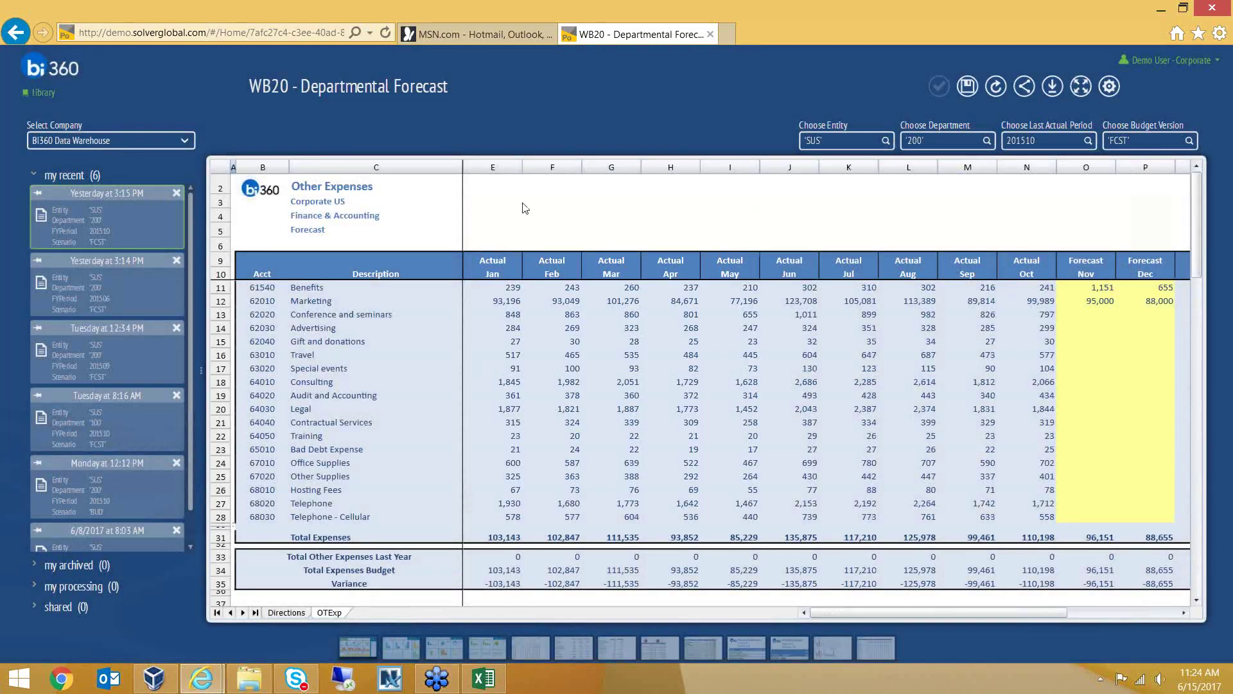
left_click(494, 169)
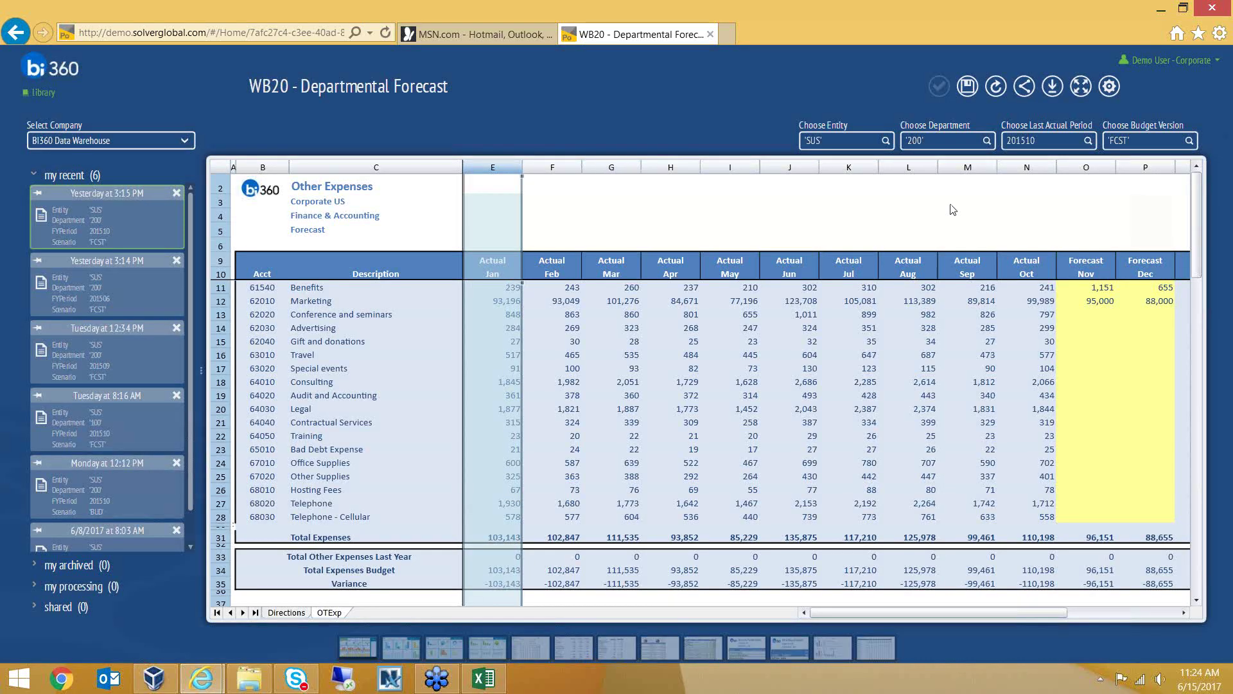
left_click(1046, 144)
type("201509")
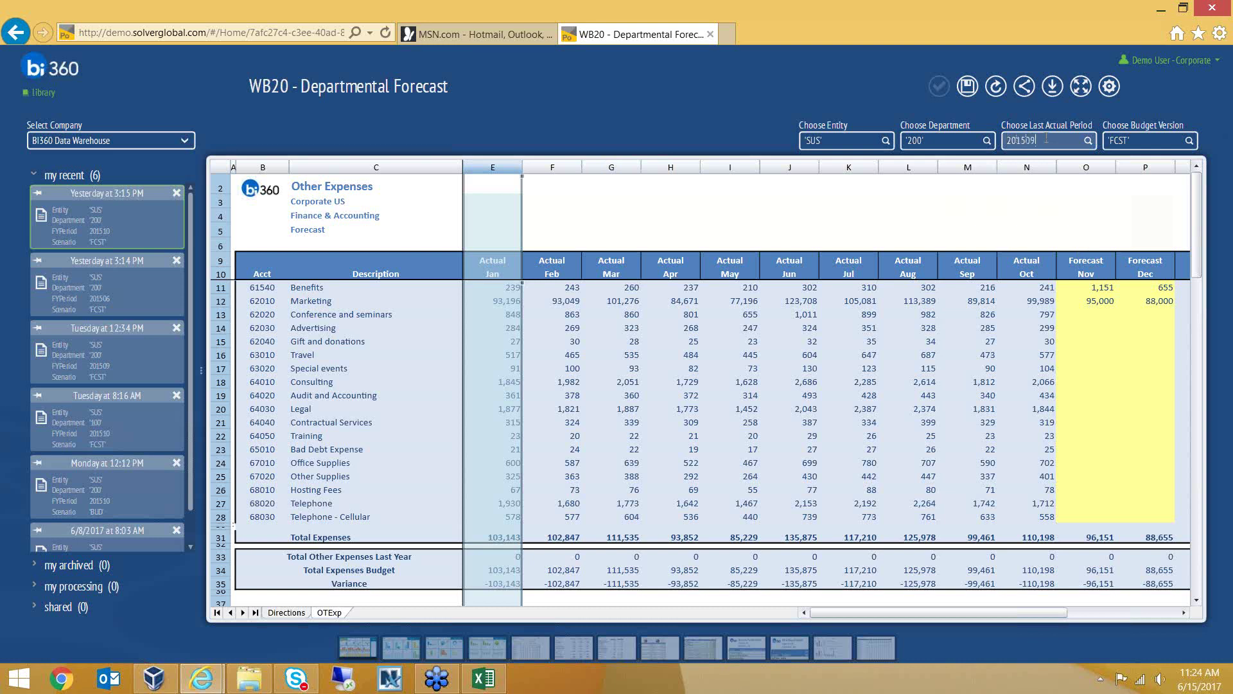
left_click(995, 88)
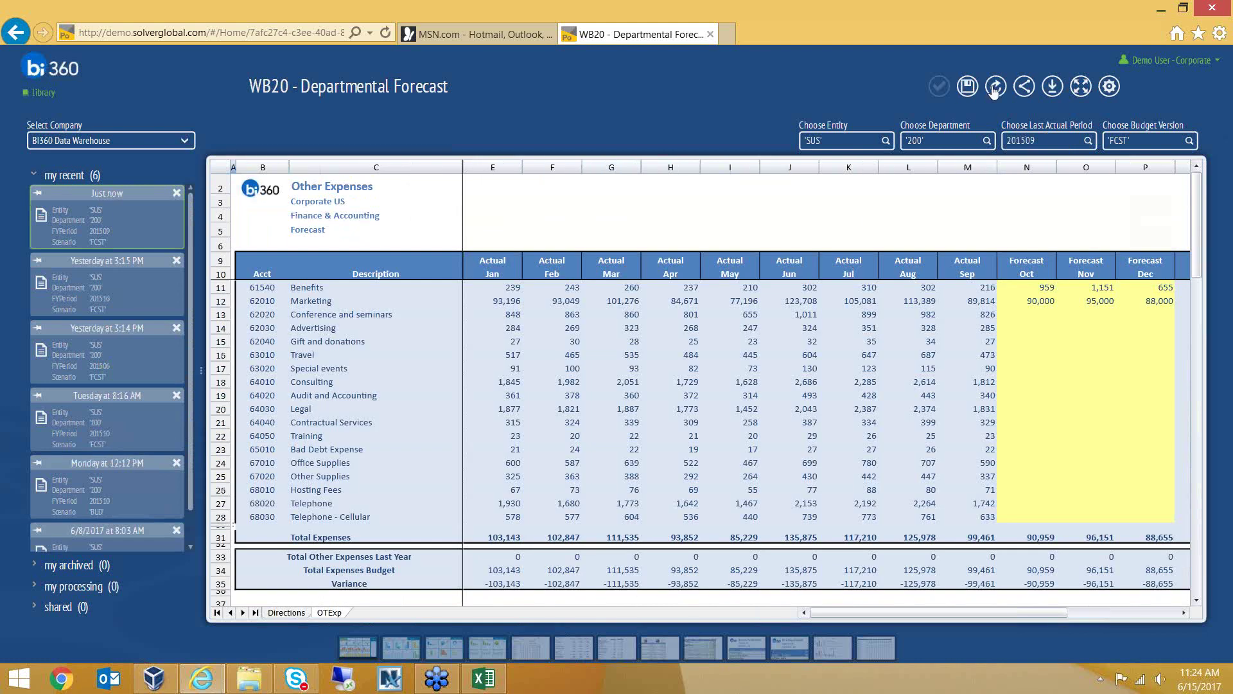
left_click(1063, 144)
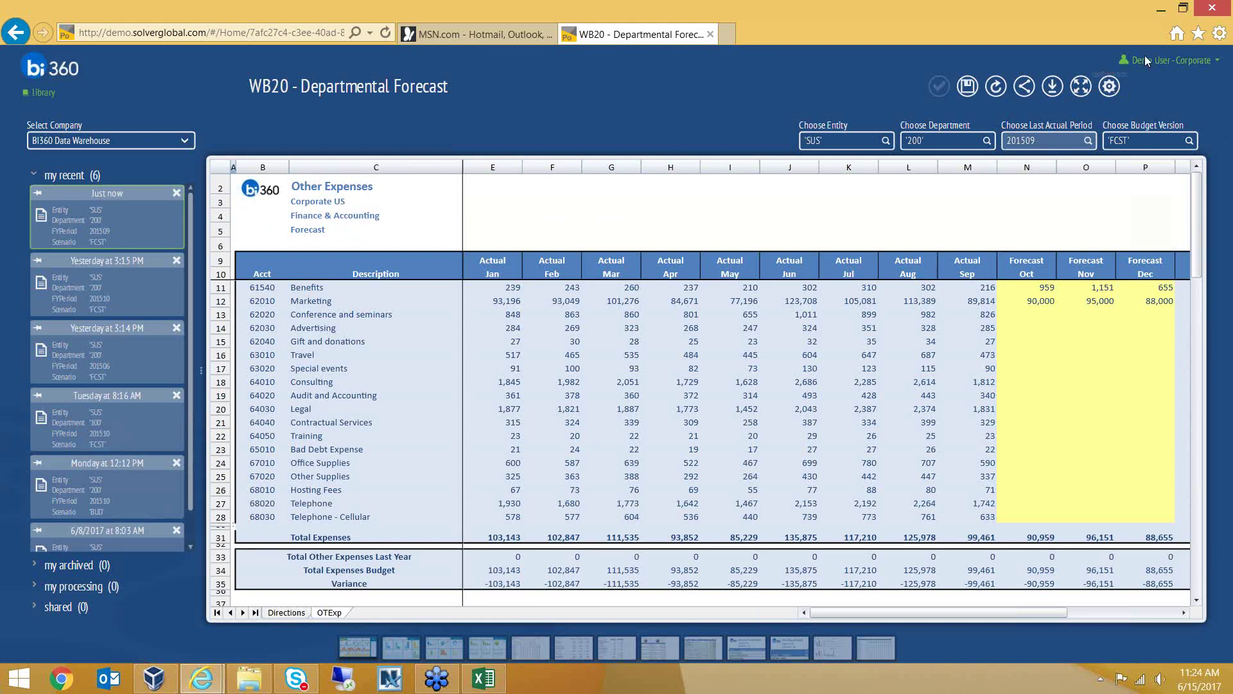
left_click(1081, 91)
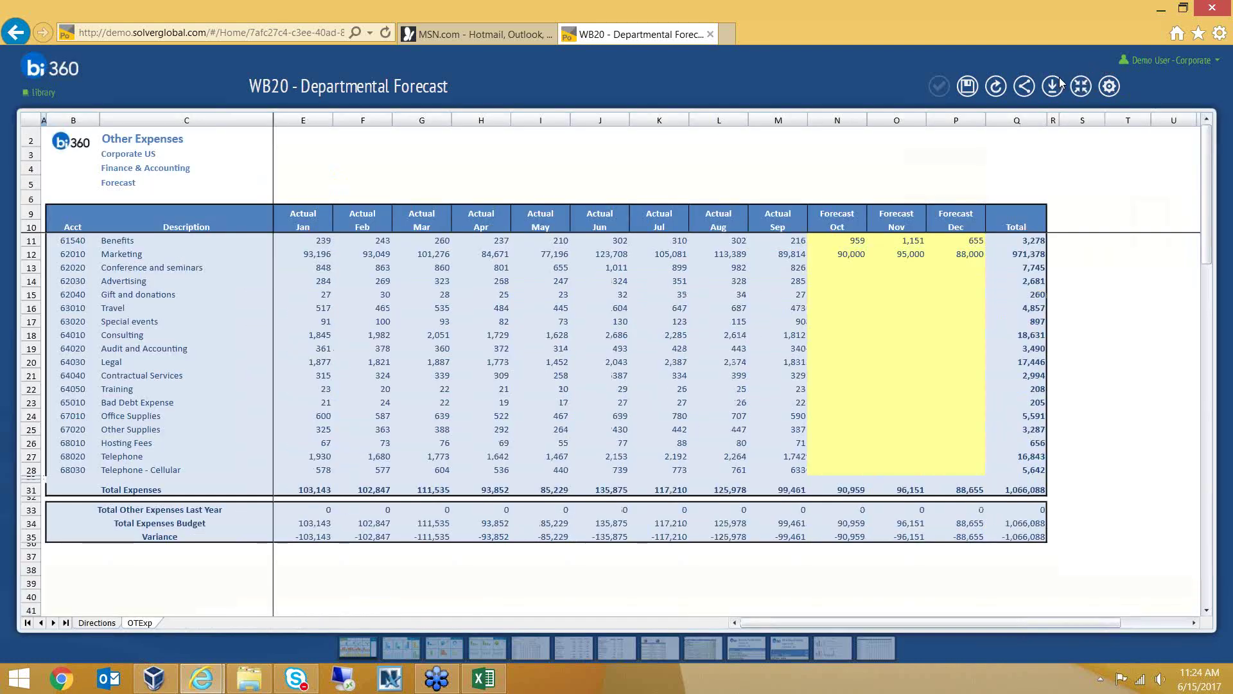
left_click(315, 120)
left_click_drag(542, 113, 765, 165)
left_click(523, 283)
double_click(498, 255)
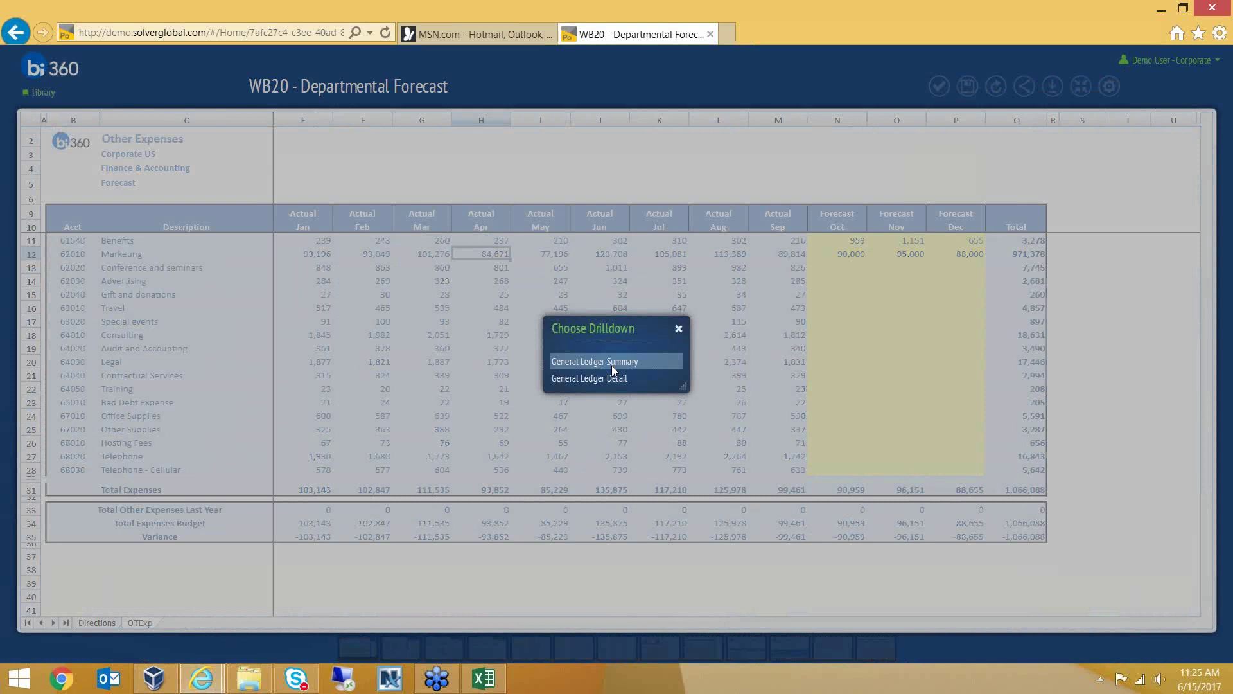
left_click(612, 367)
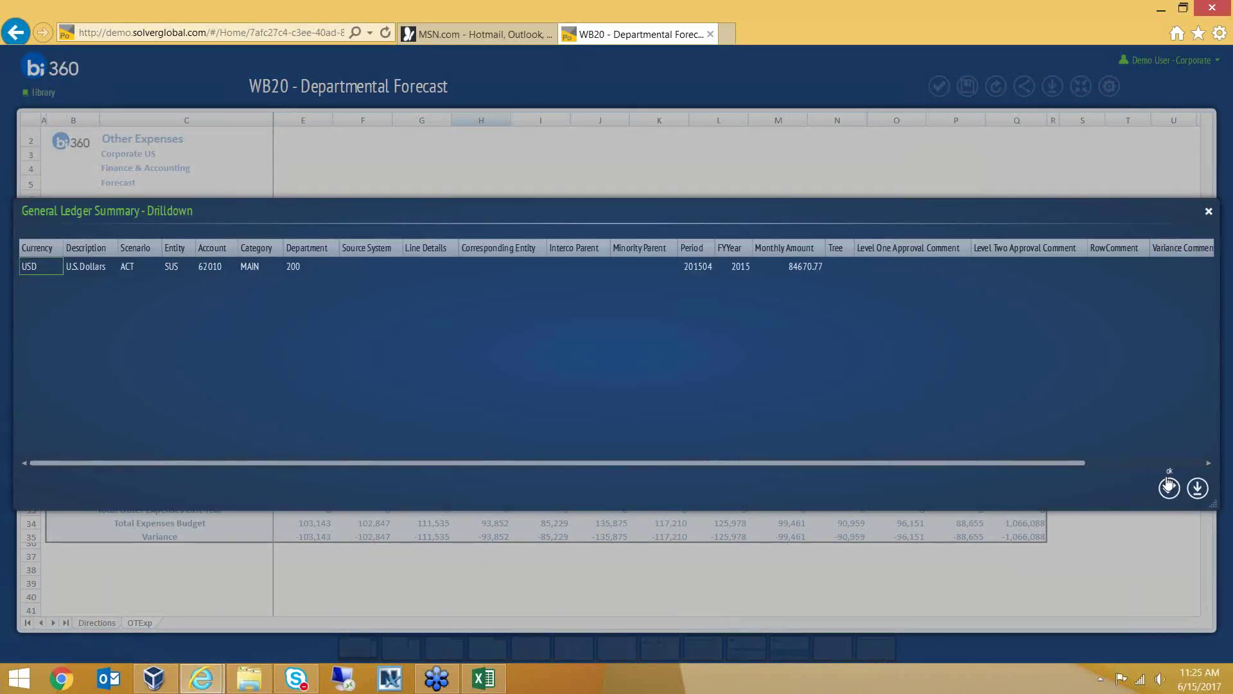
left_click(1170, 489)
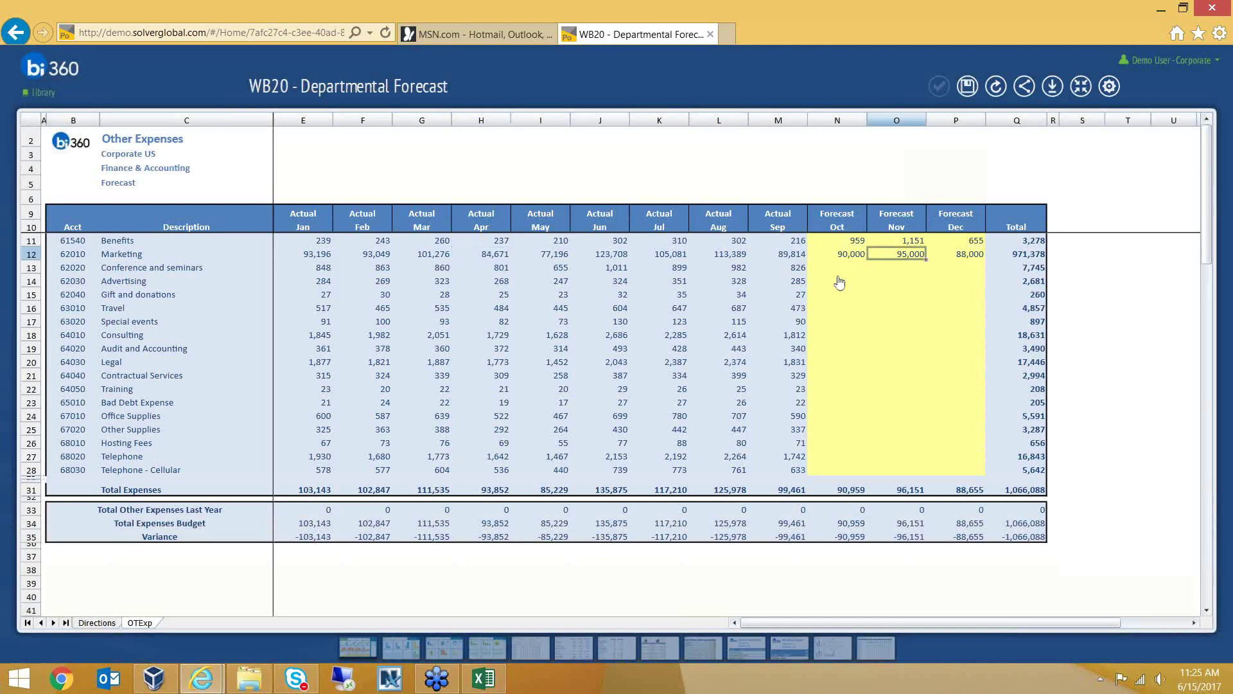
Enter Conference and seminars forecasts of 646 for October and 654,564 for November and December
left_click(838, 283)
left_click(838, 269)
left_click_drag(839, 244, 955, 427)
left_click(838, 266)
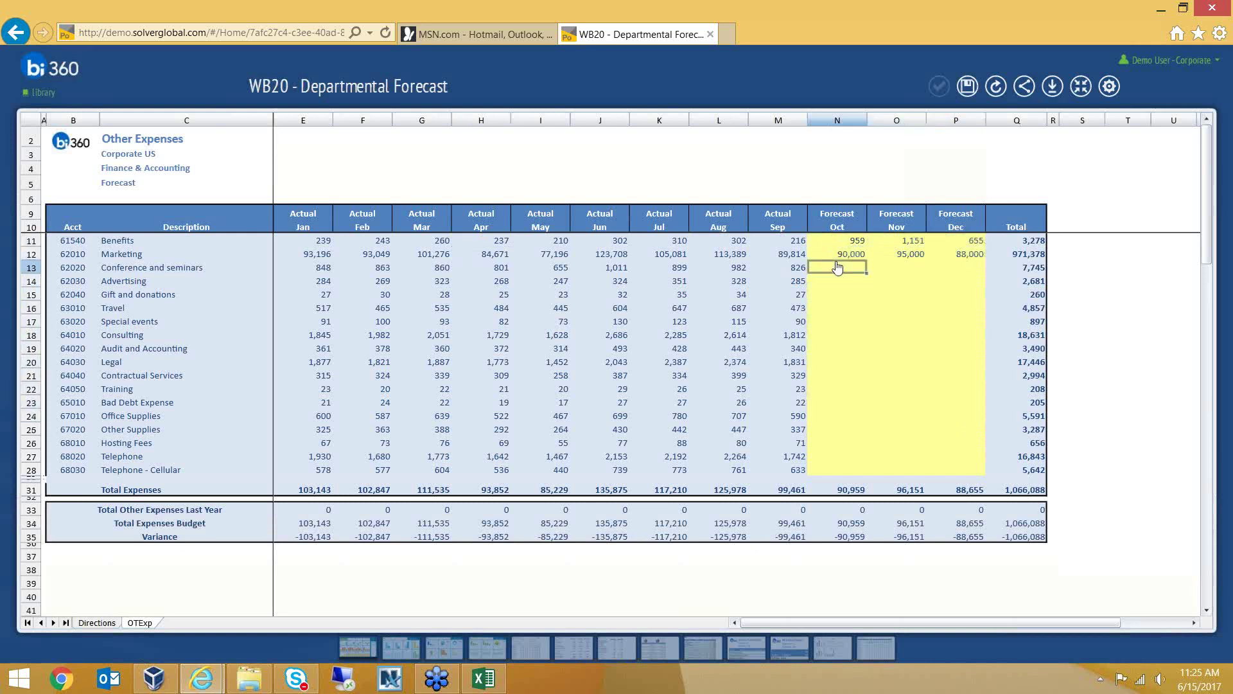
type("646")
key("Tab")
type("654564")
key("Tab")
type("654564")
key("Return")
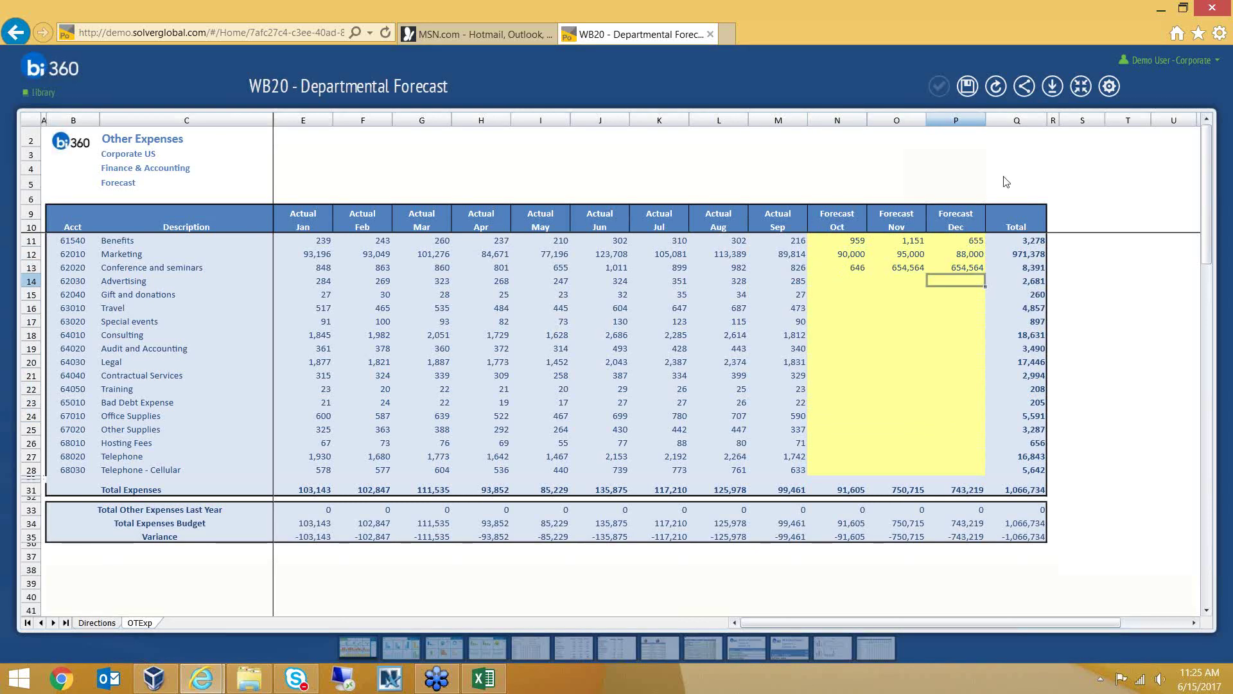
left_click(1081, 87)
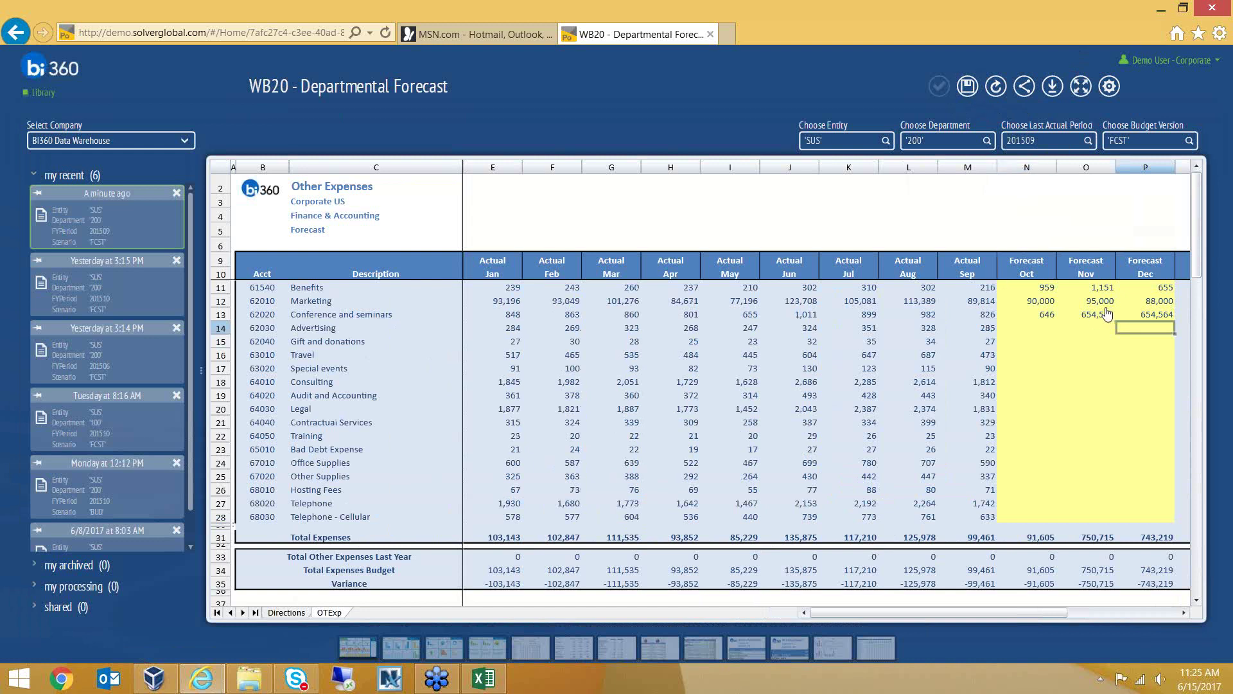
Set Last Actual Period to 201510, refresh without saving, then select the Jan–Oct actual columns
left_click(1052, 146)
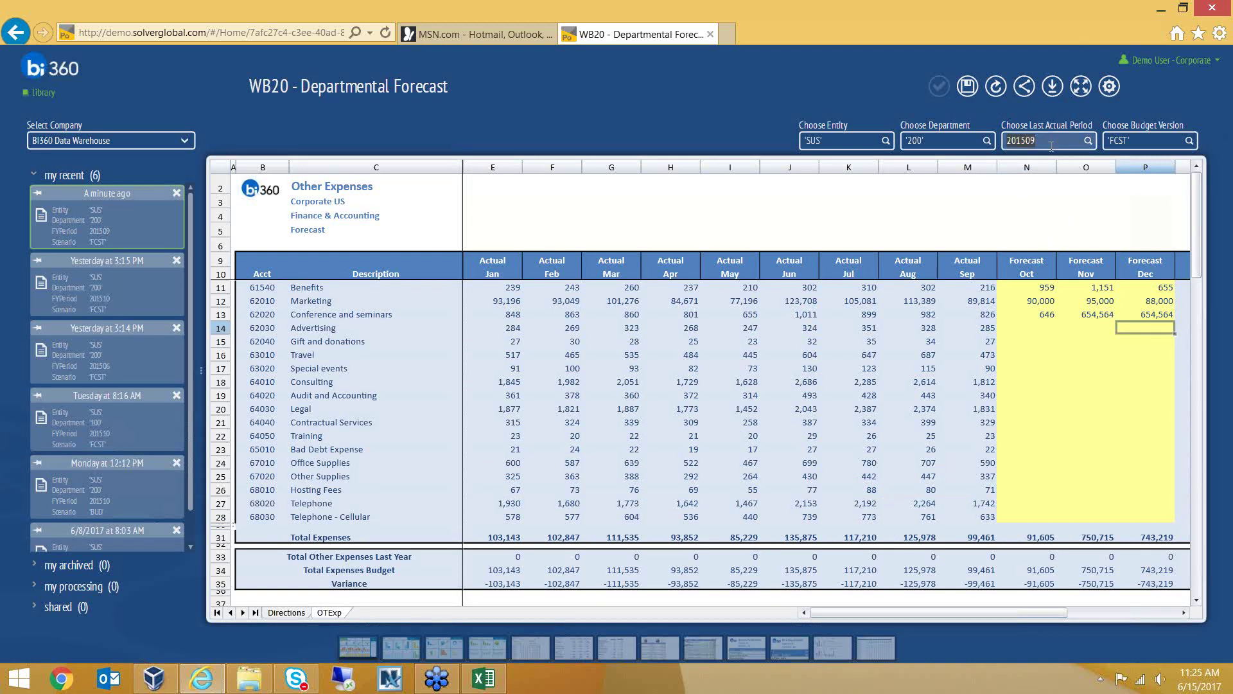
type("201510")
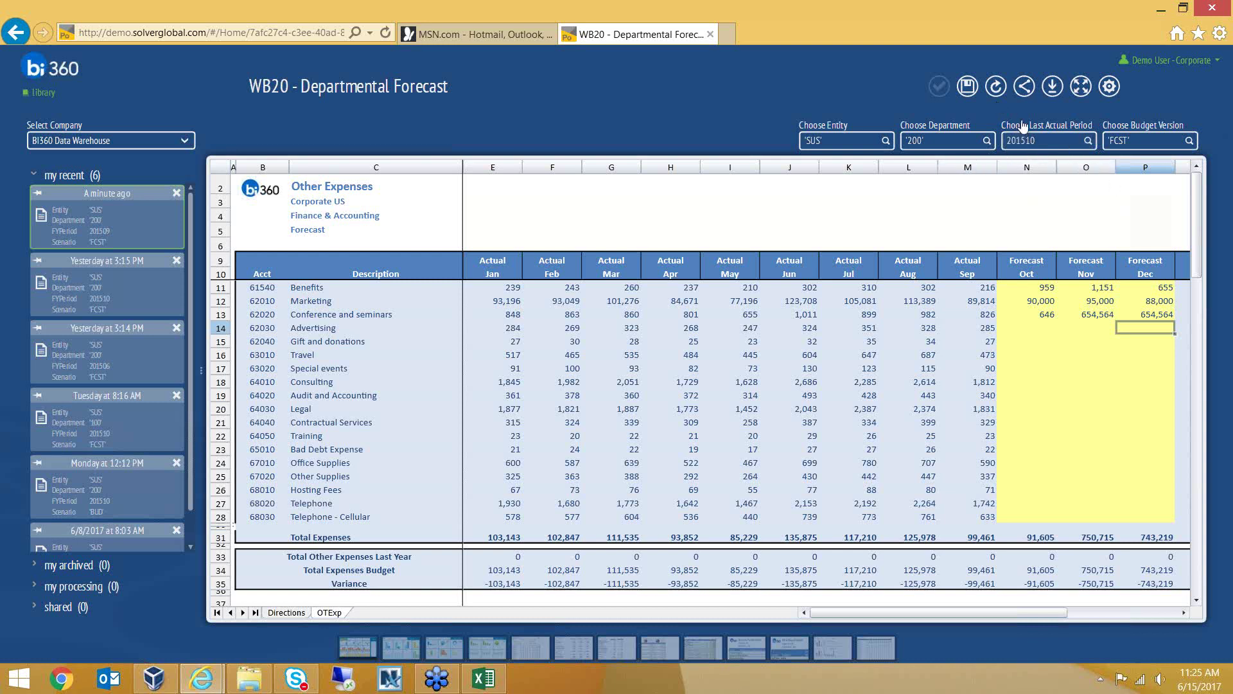
left_click(995, 92)
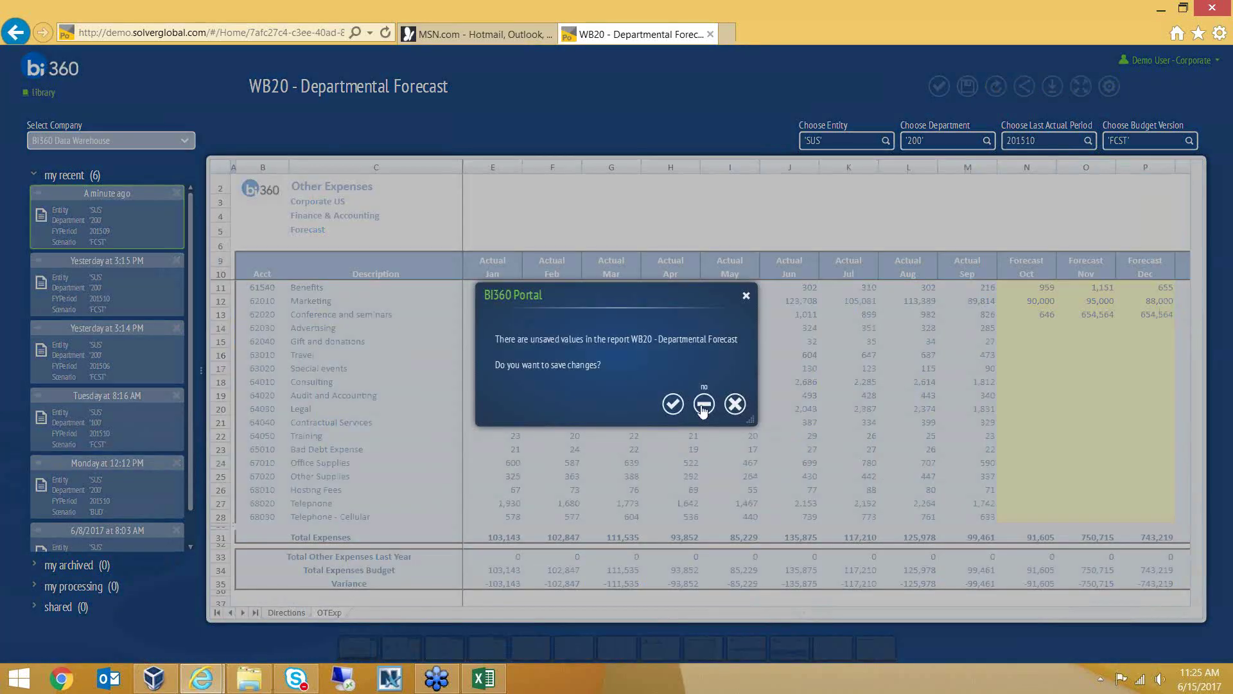
left_click(704, 405)
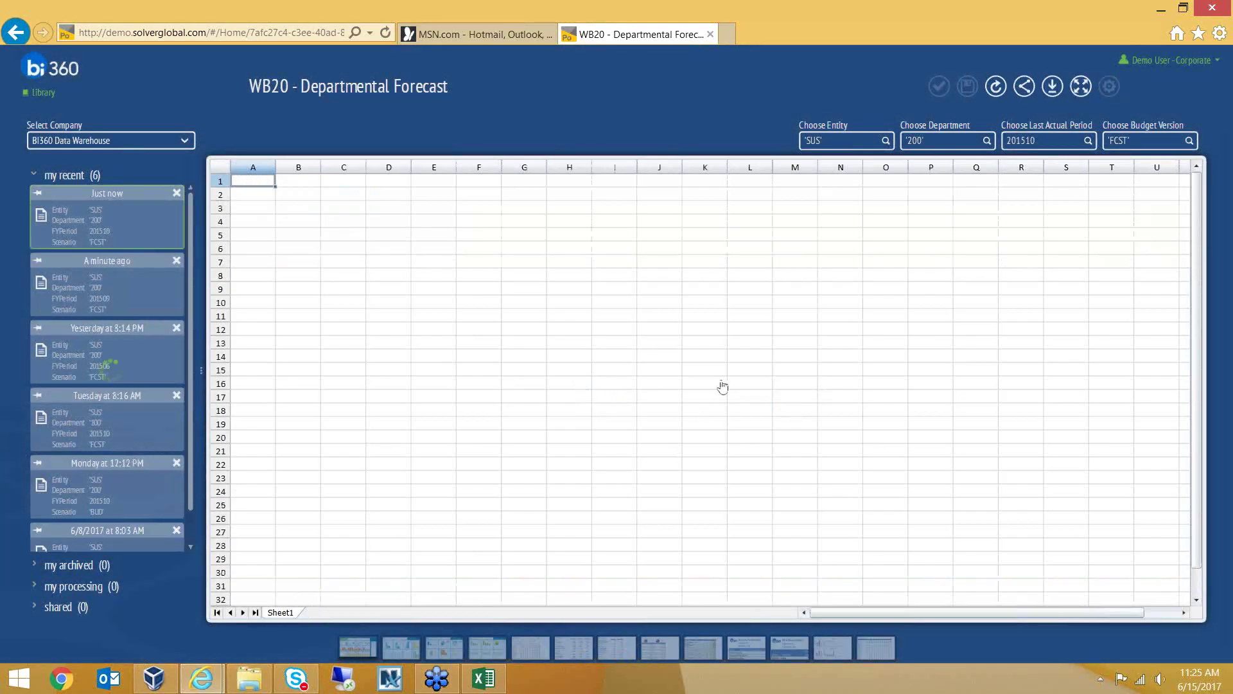
left_click_drag(508, 167, 1025, 263)
Clear the column selection, go back to the Library, and open M04 - PL Breakback from 02. Forecasting
left_click(1066, 305)
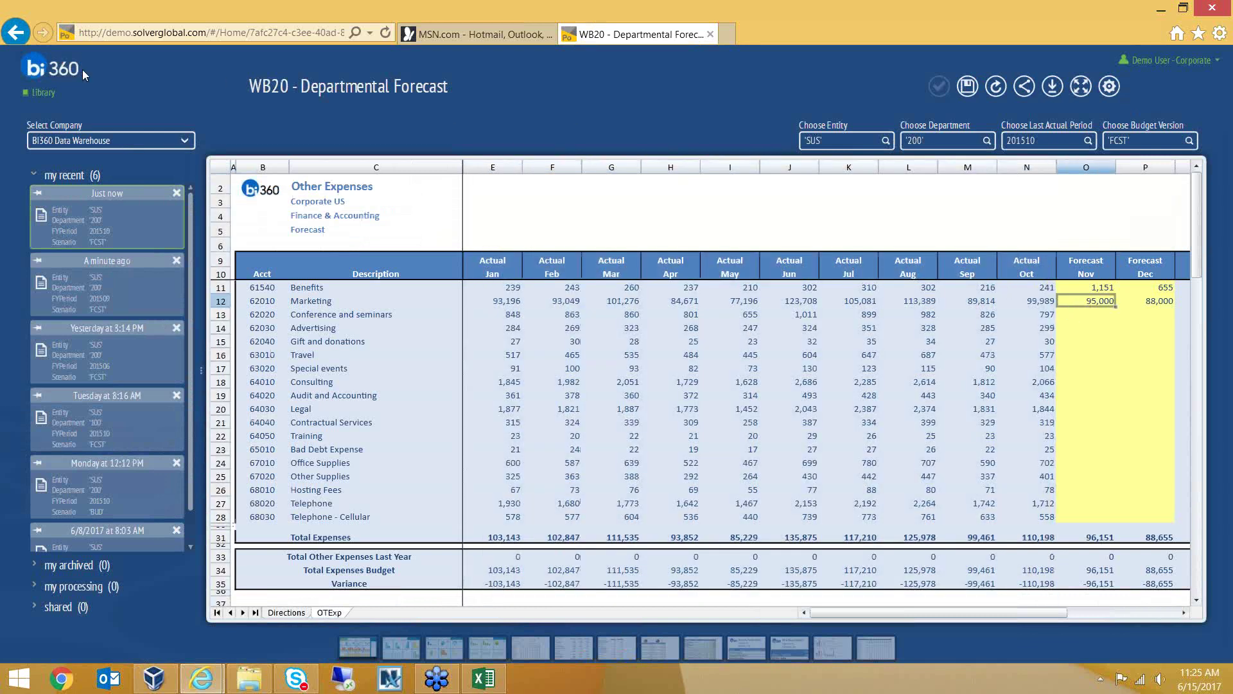
left_click(19, 37)
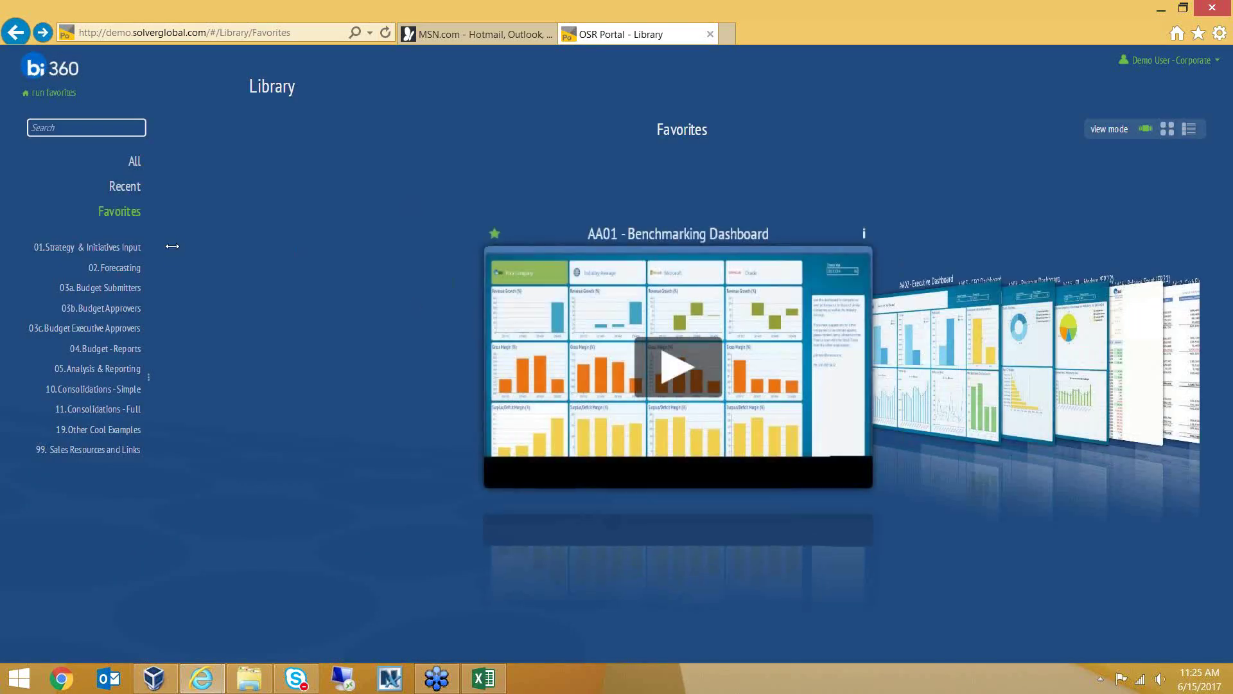
left_click(130, 268)
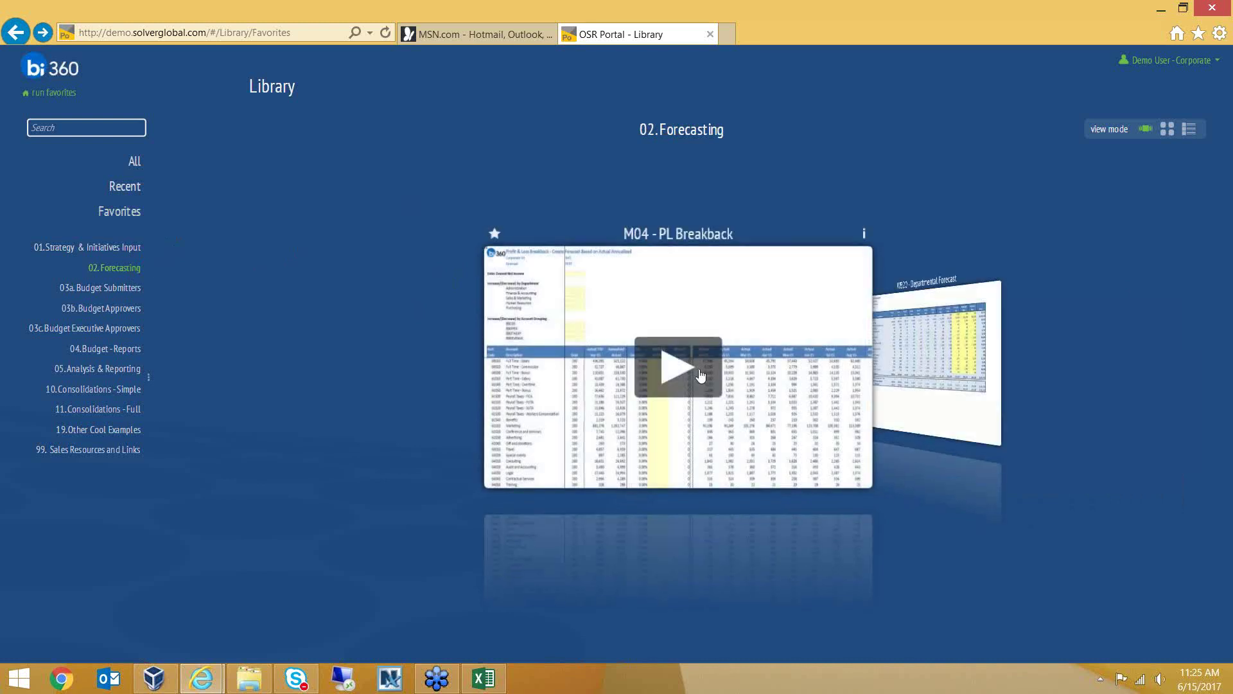
left_click(699, 373)
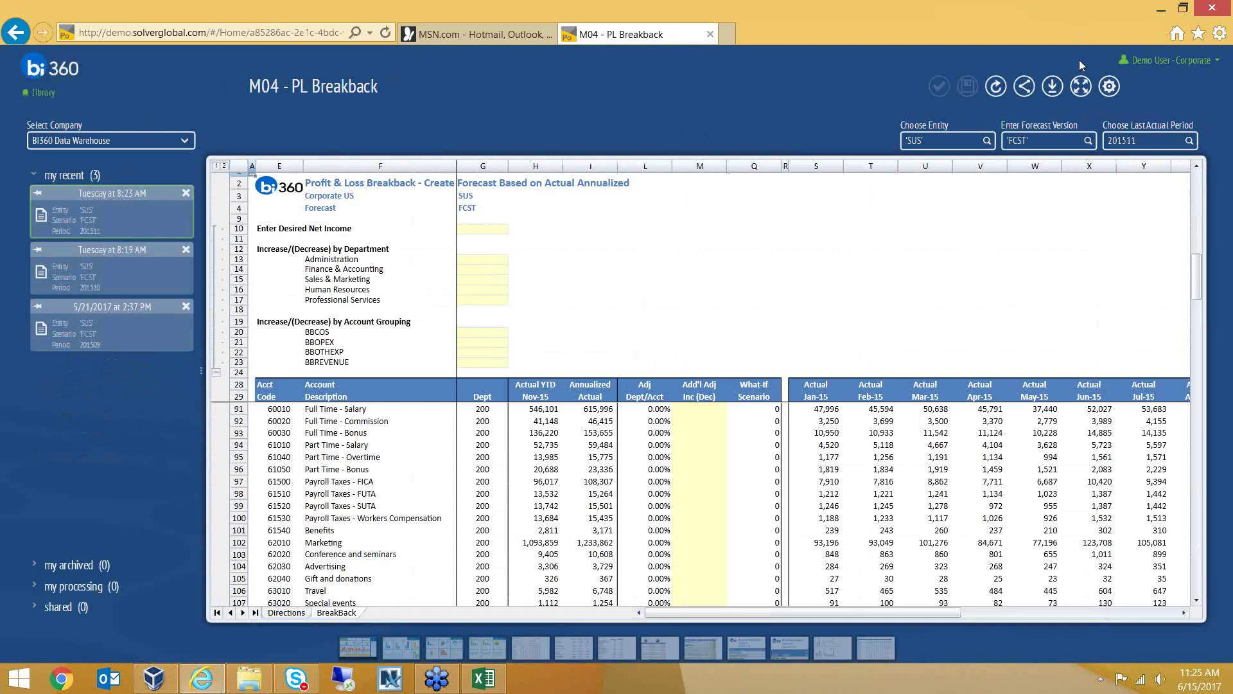
Expand the Breakback sheet and highlight the What-If Scenario column
left_click(1081, 87)
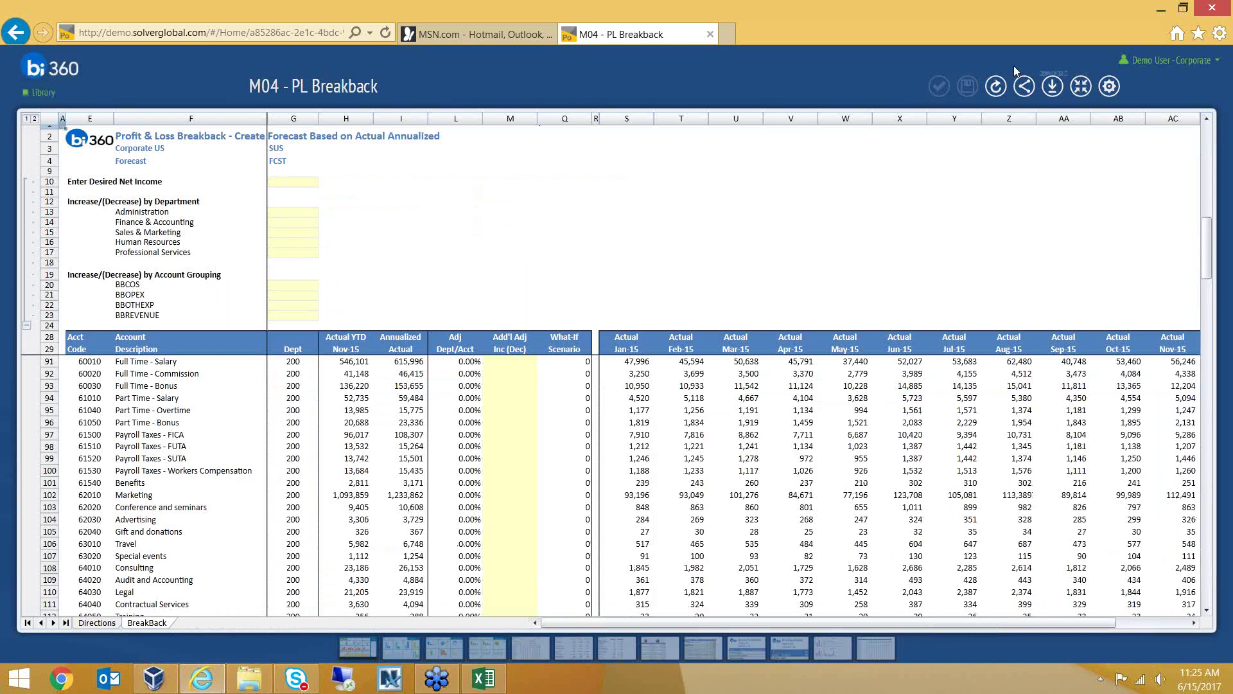
scroll(491, 421, "up", 15)
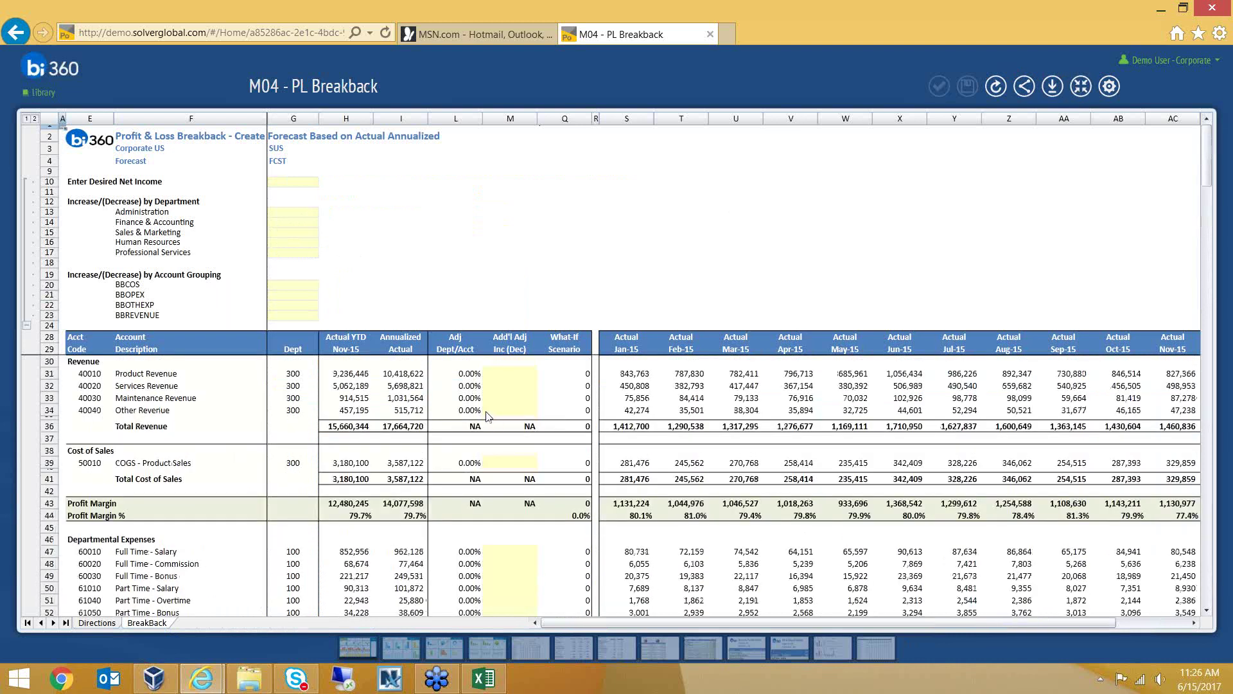
left_click(566, 120)
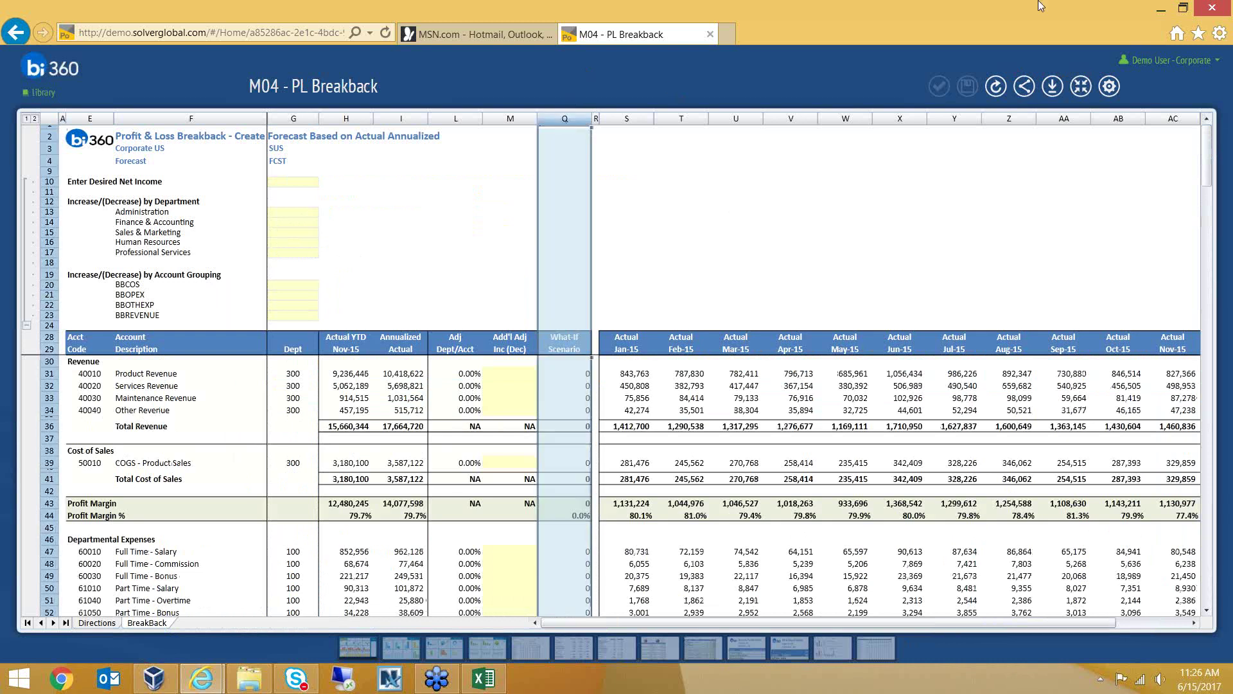
Rerun the report with 201510 as the last actual period, expand it, and highlight the actual columns
left_click(1082, 87)
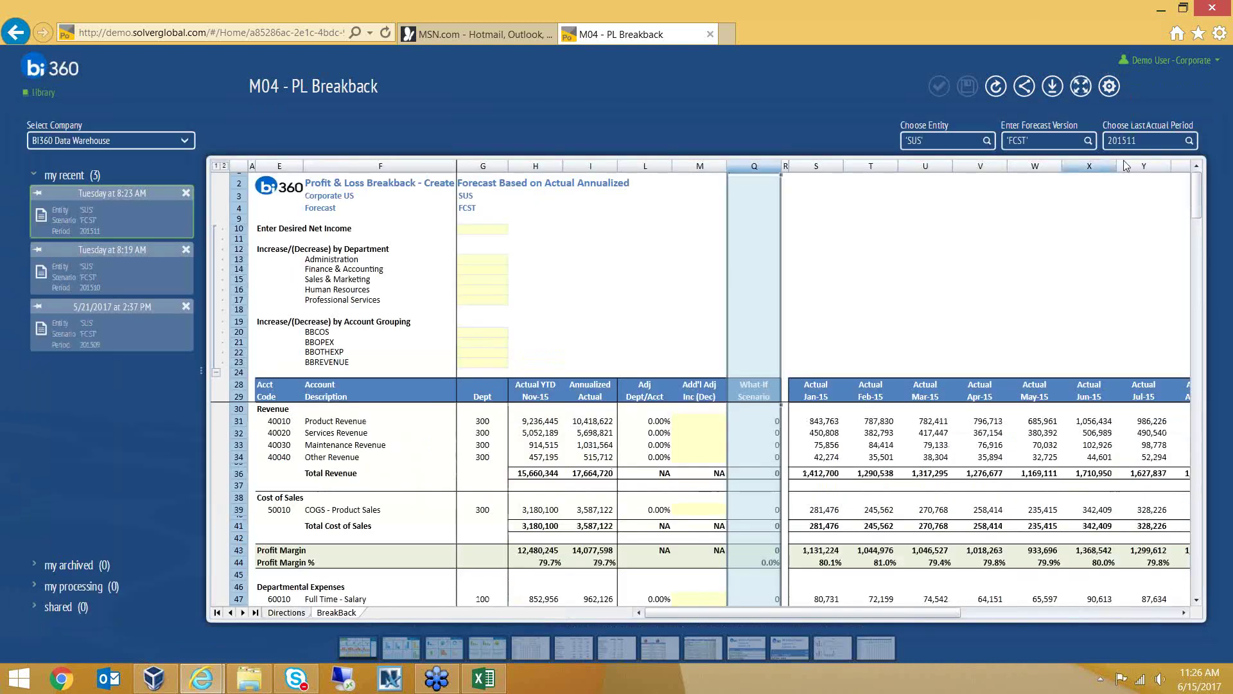
key("ctrl+a")
type("201510")
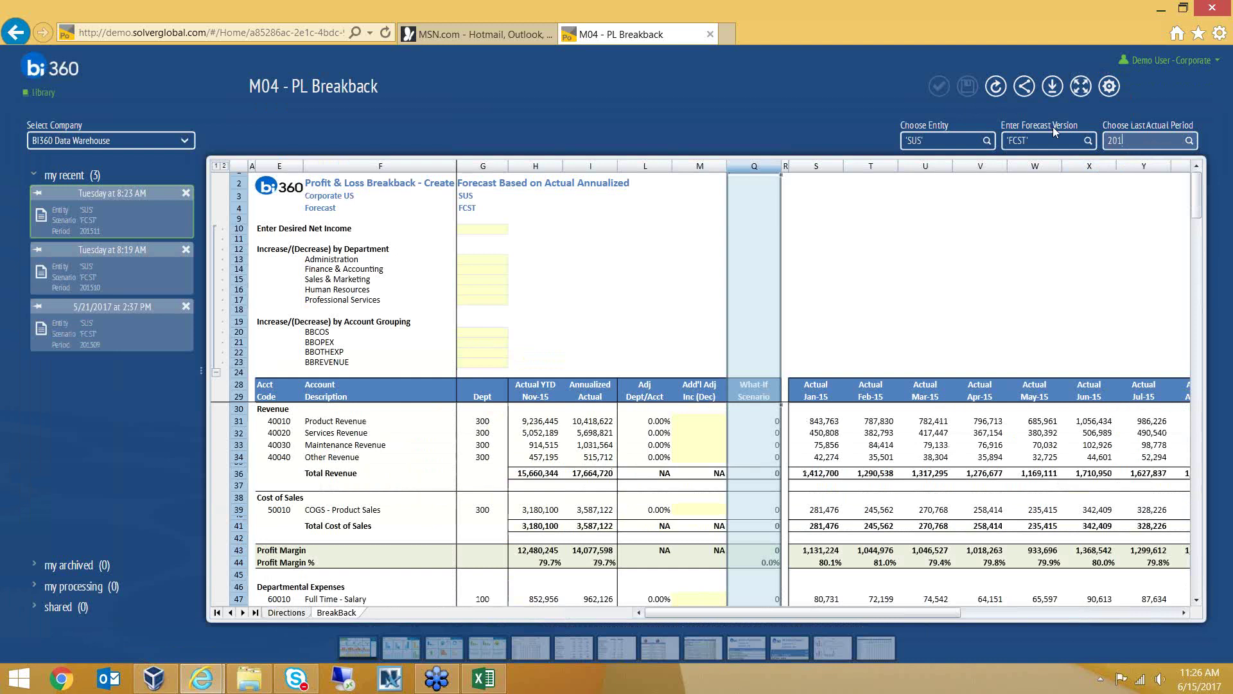
left_click(998, 82)
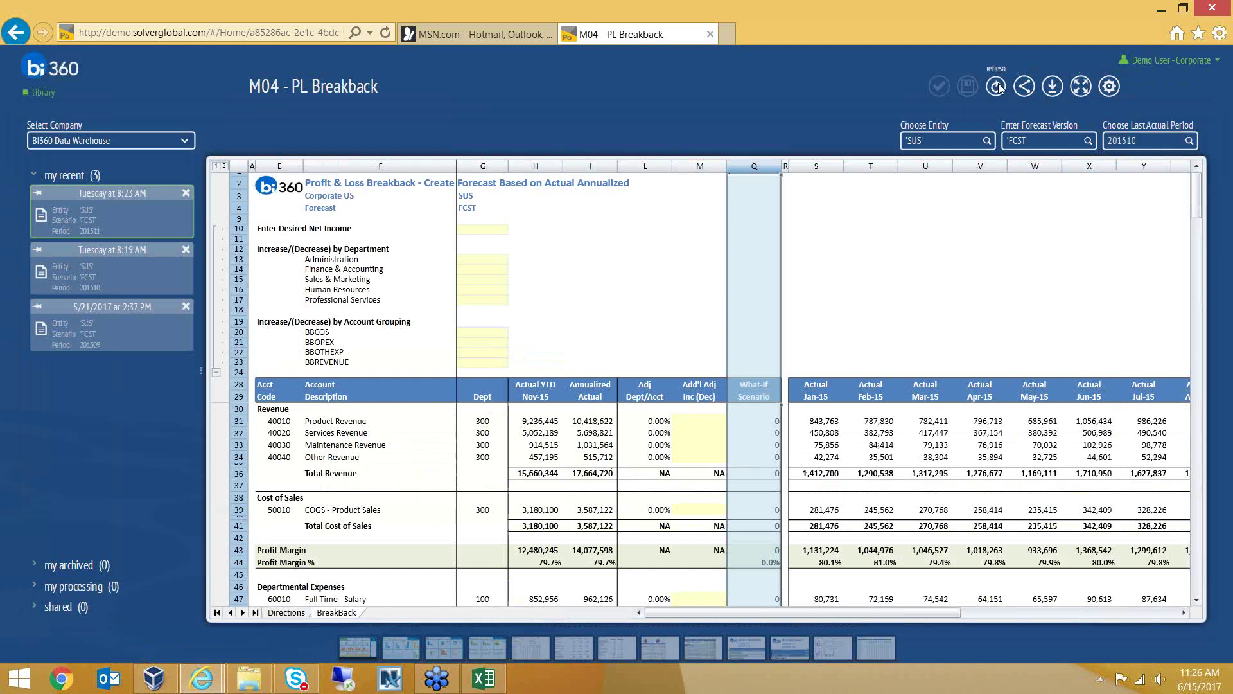
left_click(1080, 89)
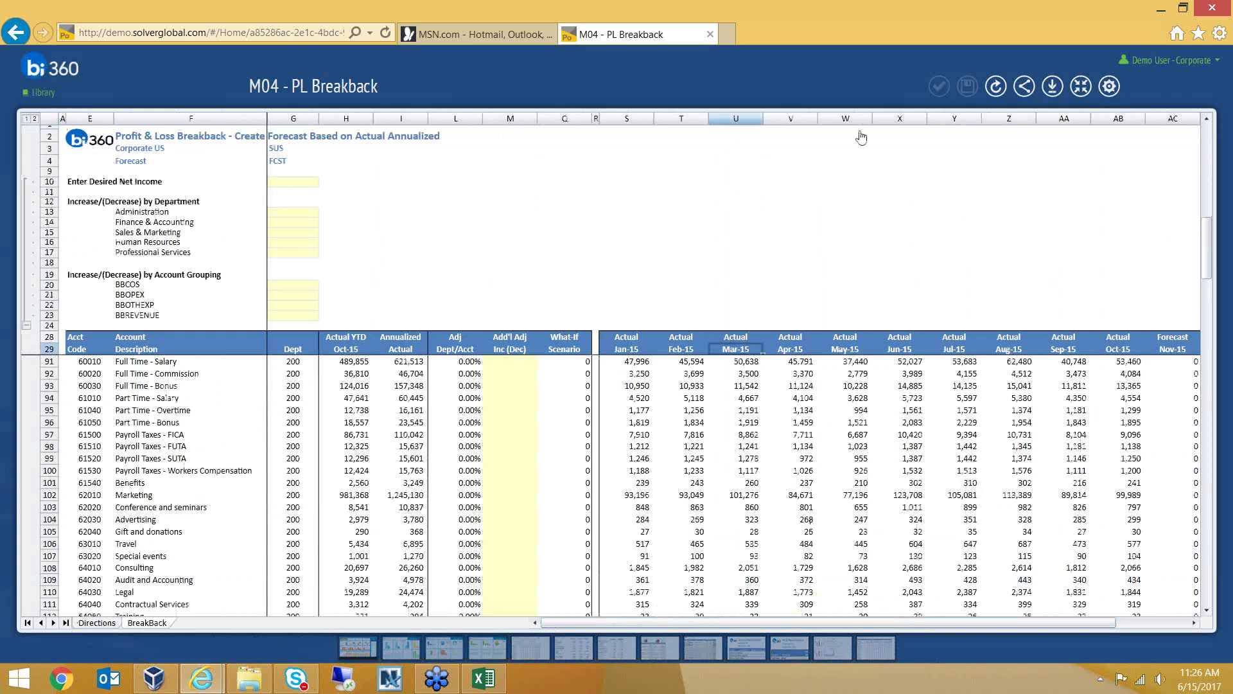
left_click_drag(636, 120, 1101, 131)
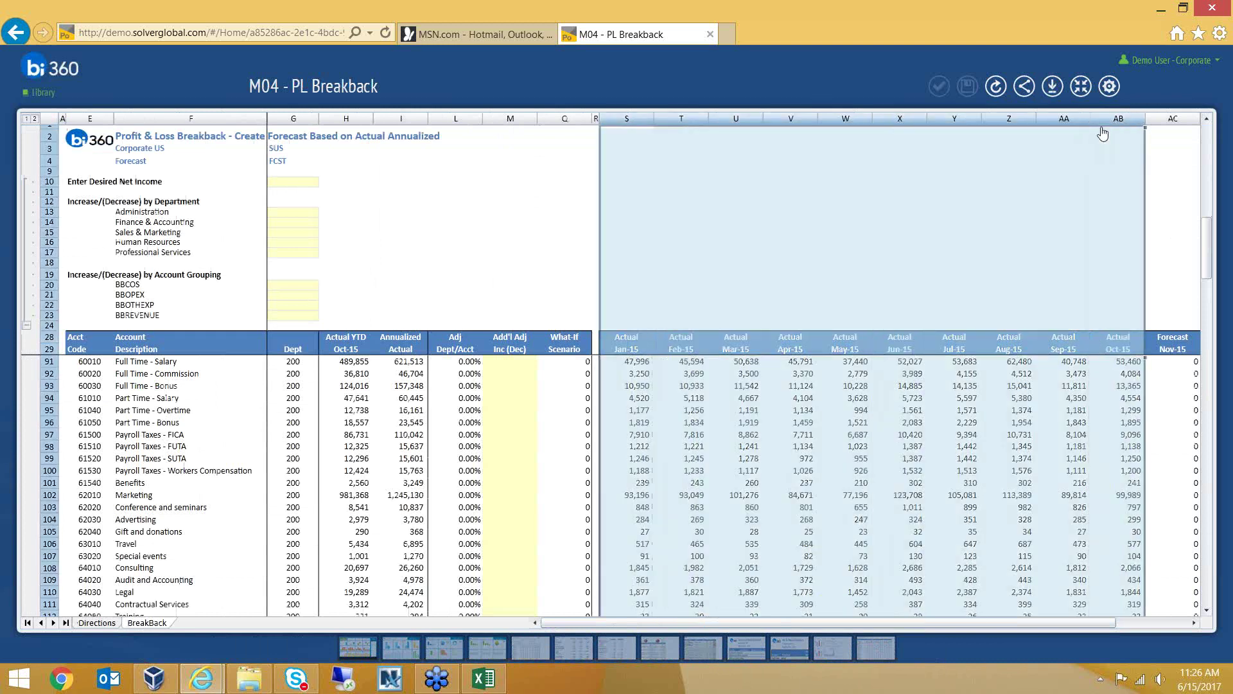
left_click_drag(1078, 624, 1126, 623)
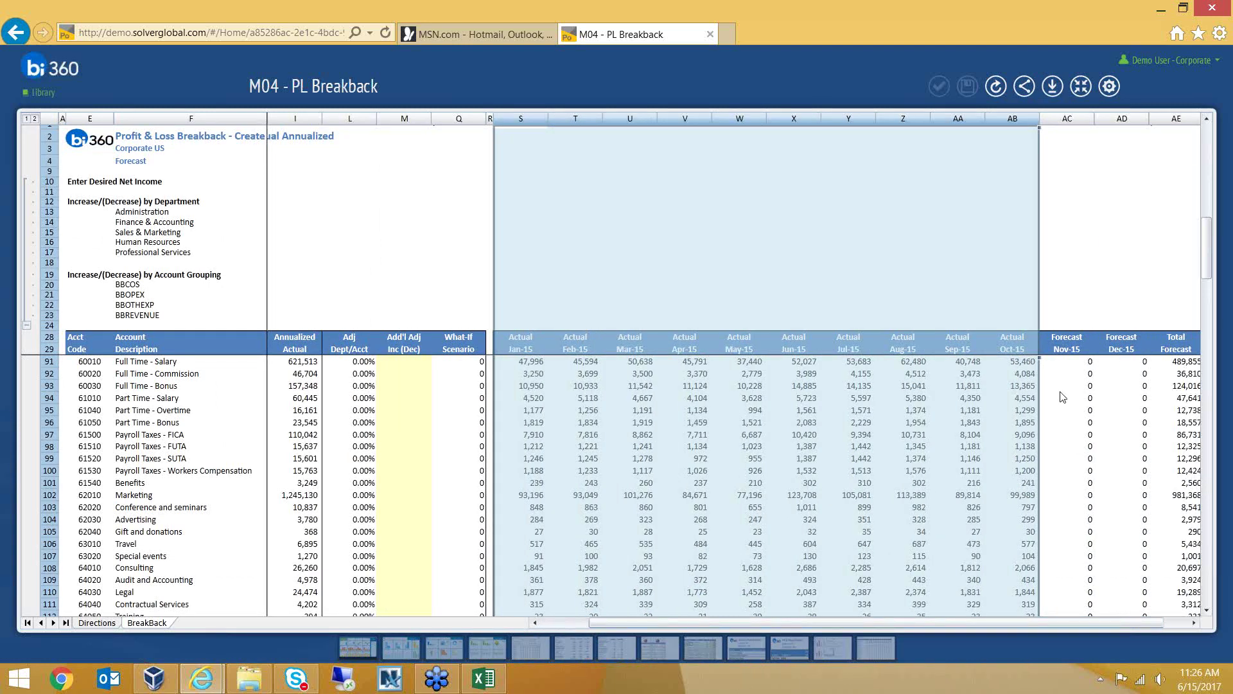
left_click(1063, 398)
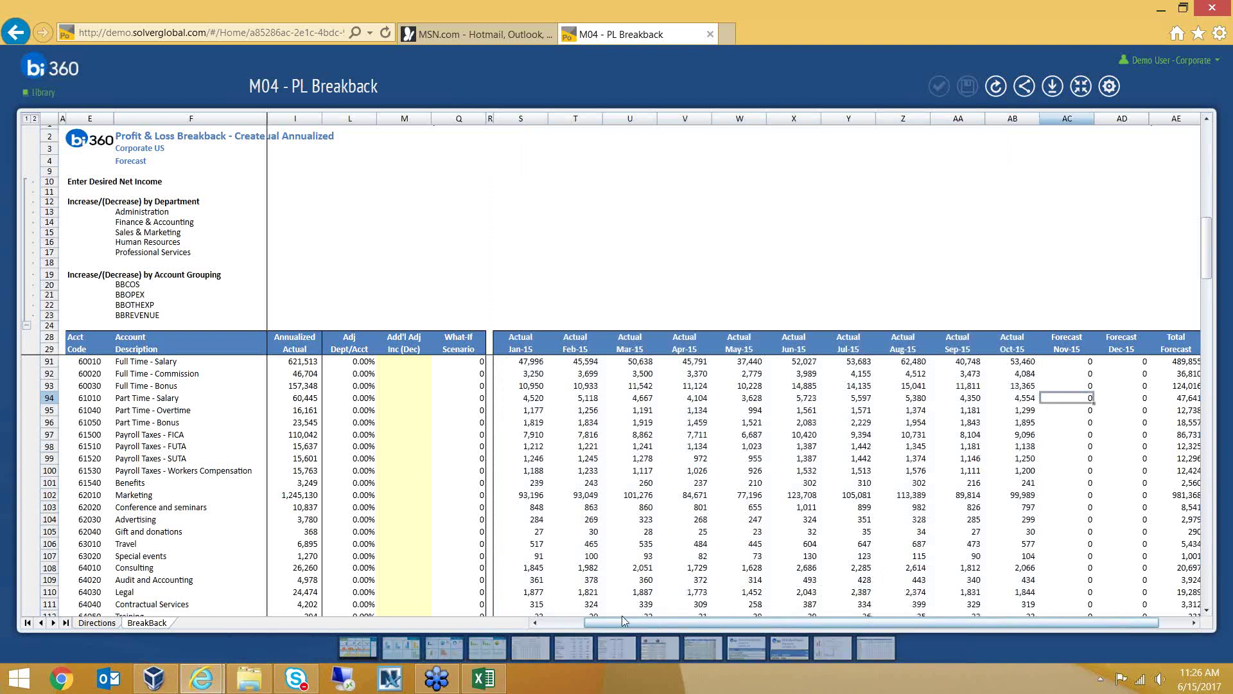
left_click_drag(622, 615, 578, 616)
scroll(222, 383, "up", 2)
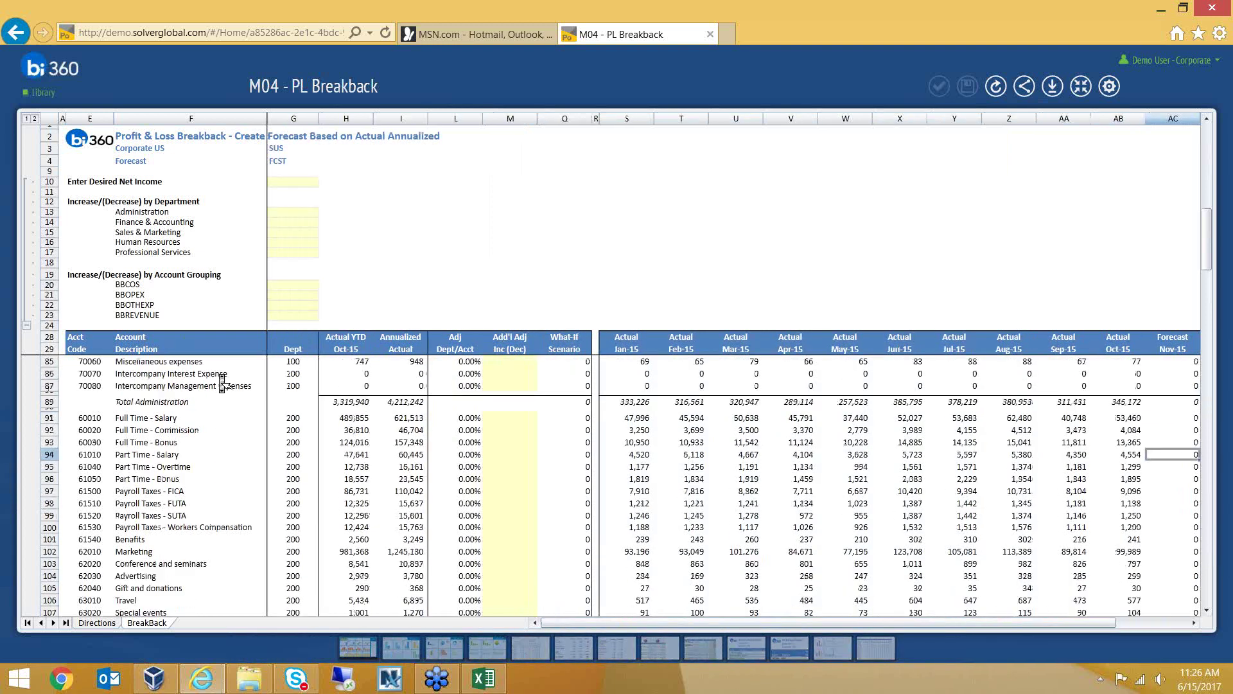
scroll(222, 384, "up", 15)
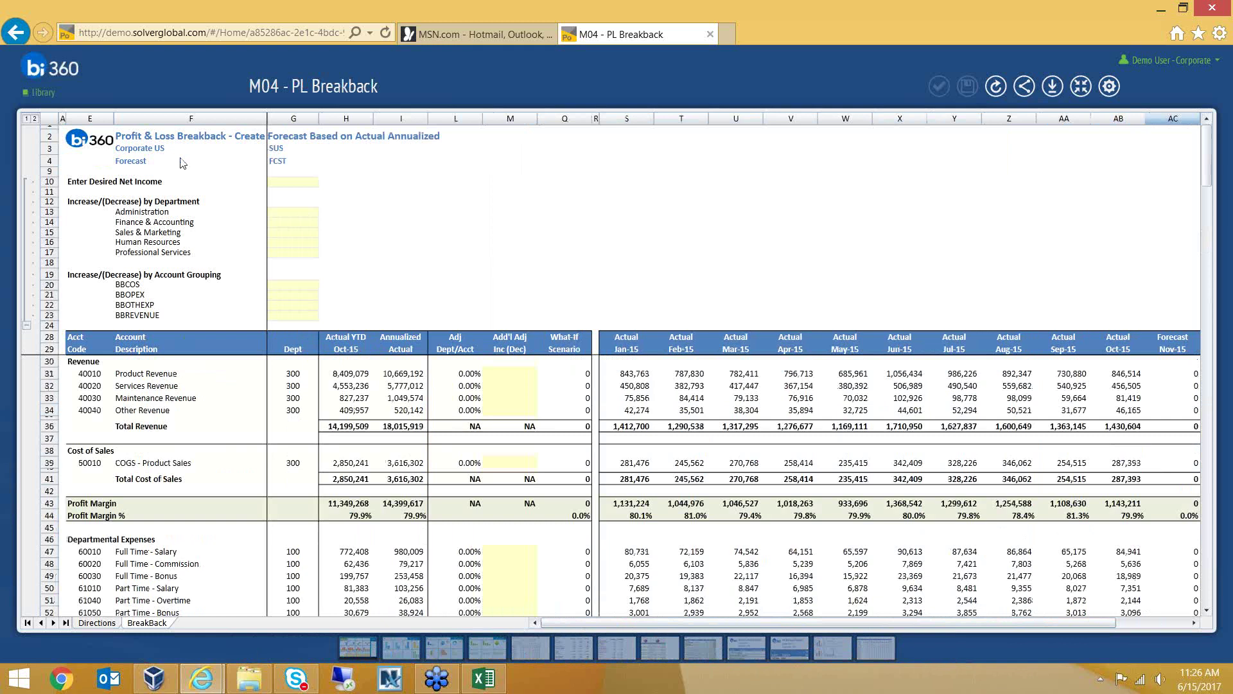
left_click(295, 184)
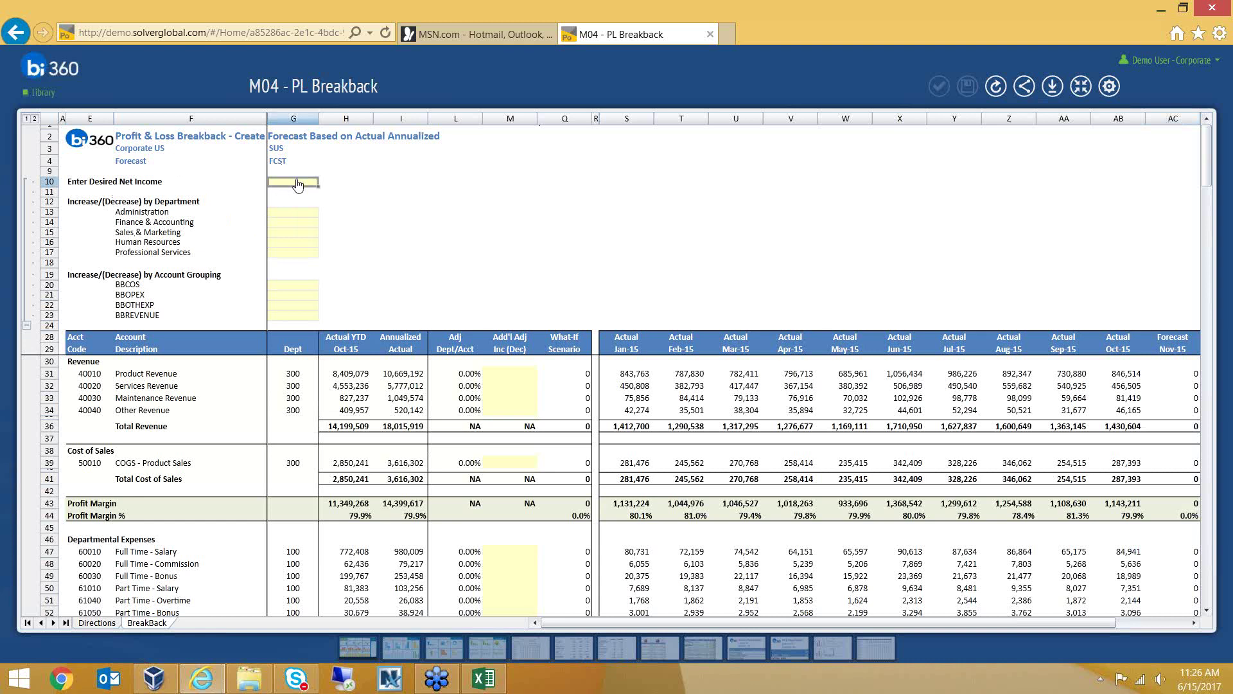
Enter a desired net income of 500000 in G10
left_click(567, 119)
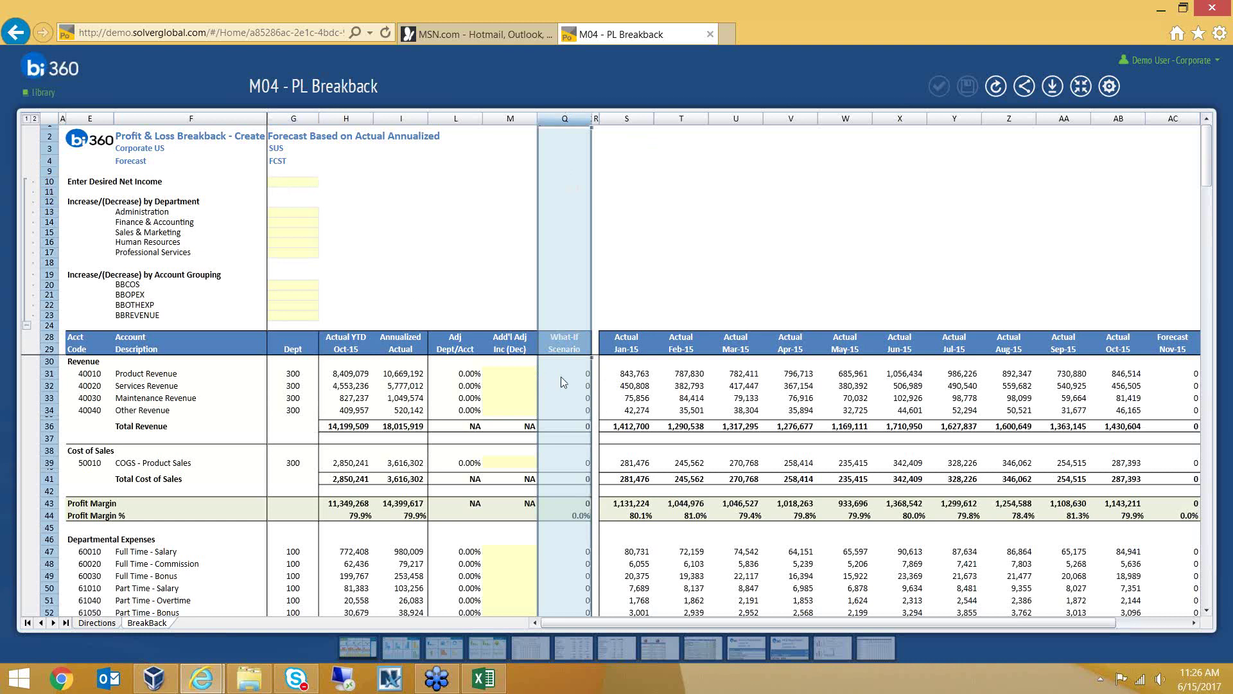
left_click(299, 185)
type("500000")
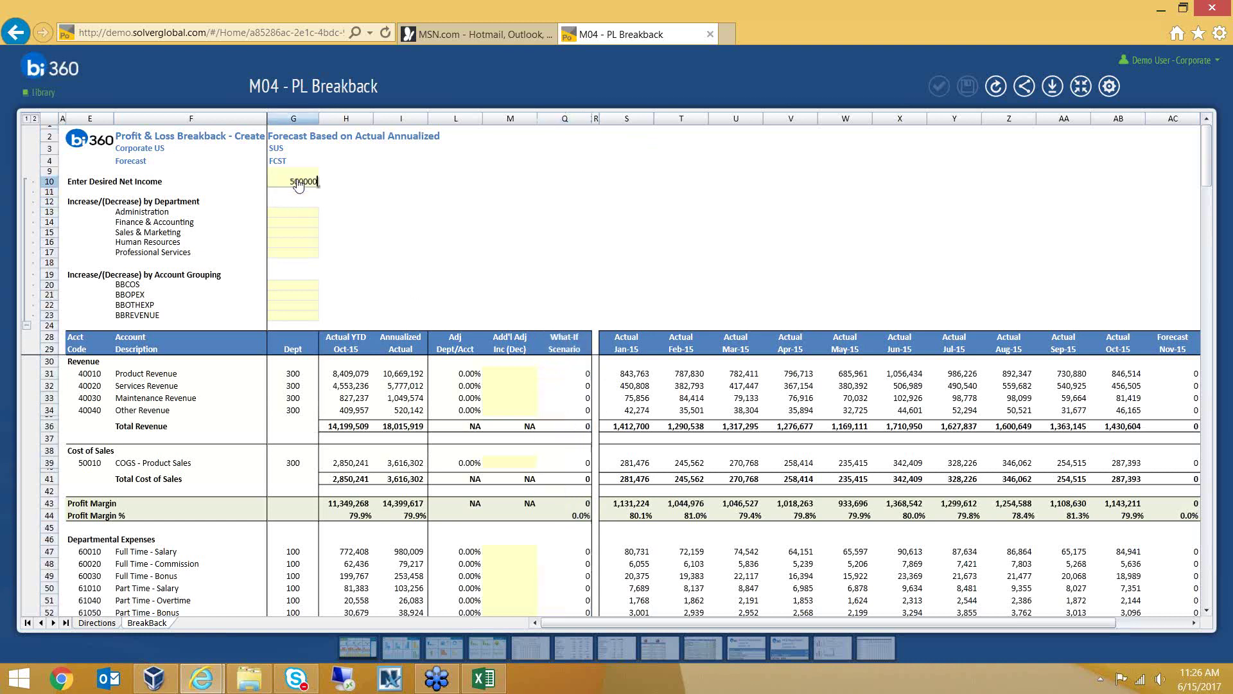
key("Return")
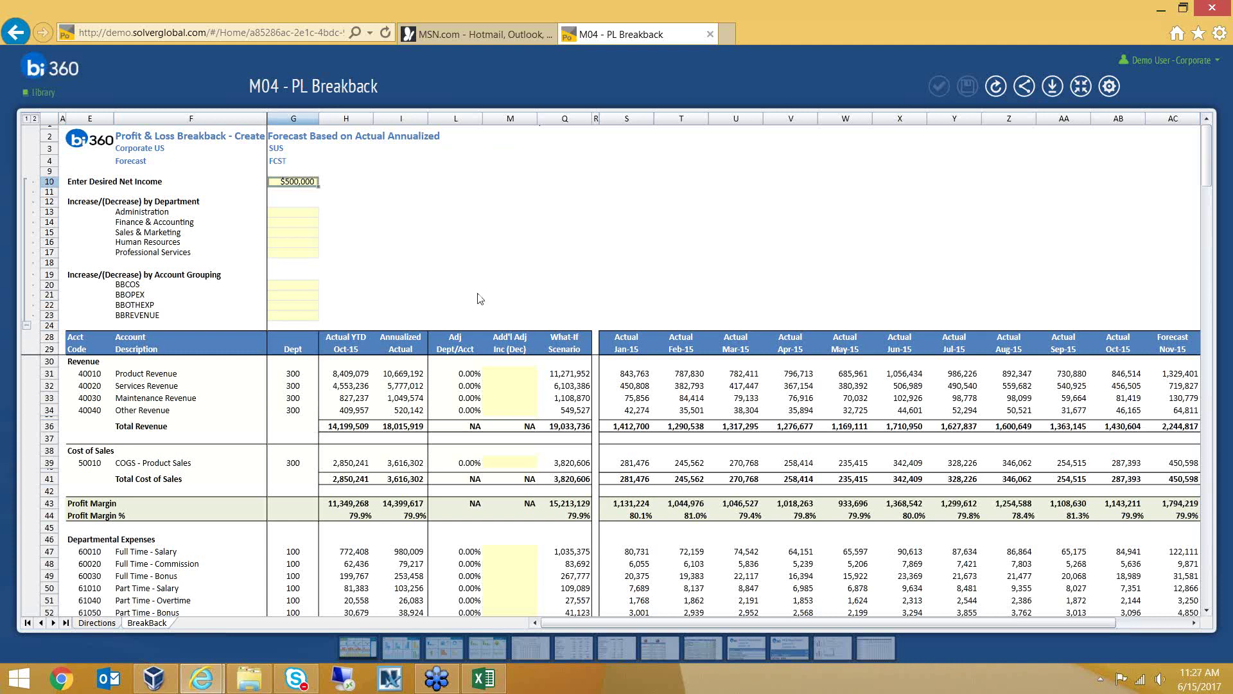
Highlight the recalculated What-If Scenario and Forecast Nov-15 and Dec-15 columns
left_click(557, 122)
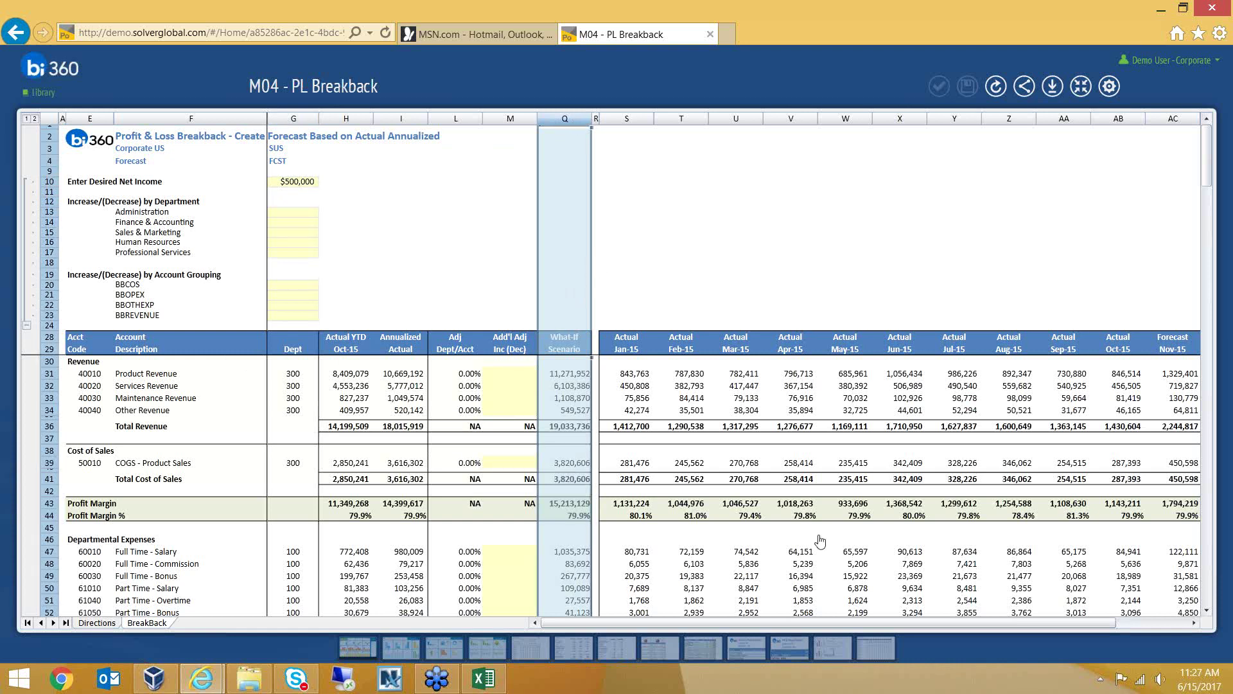
left_click_drag(930, 619, 982, 619)
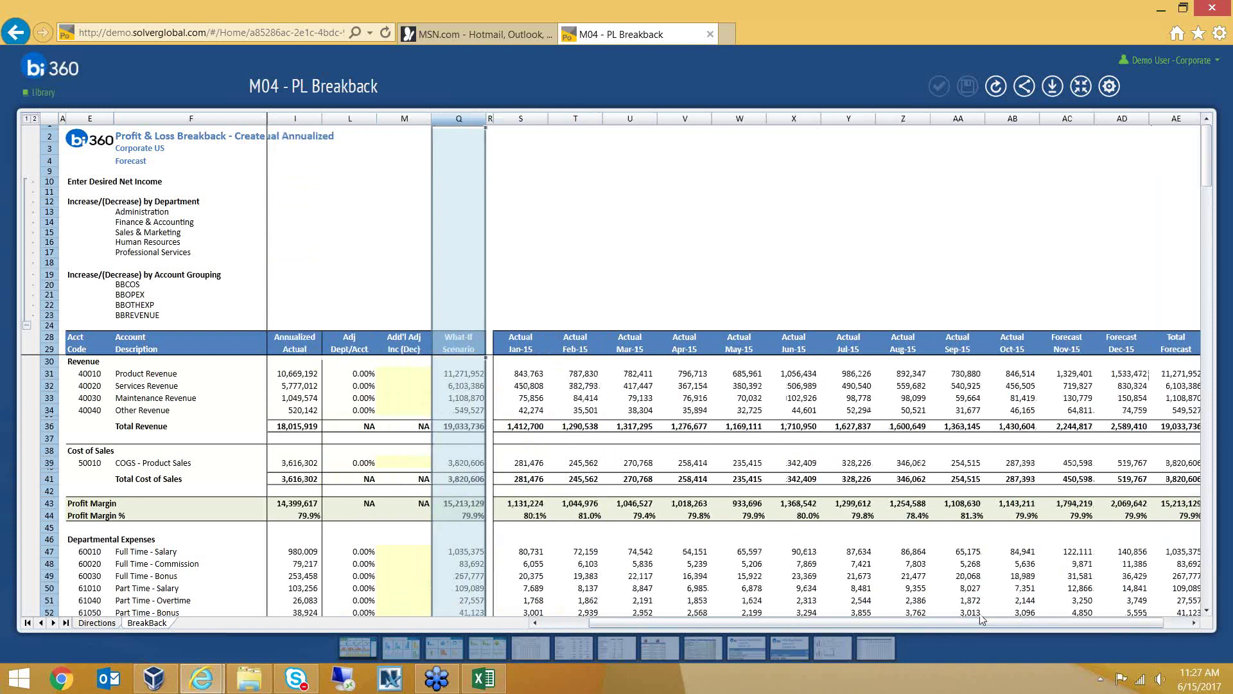
left_click_drag(1067, 118, 1143, 121)
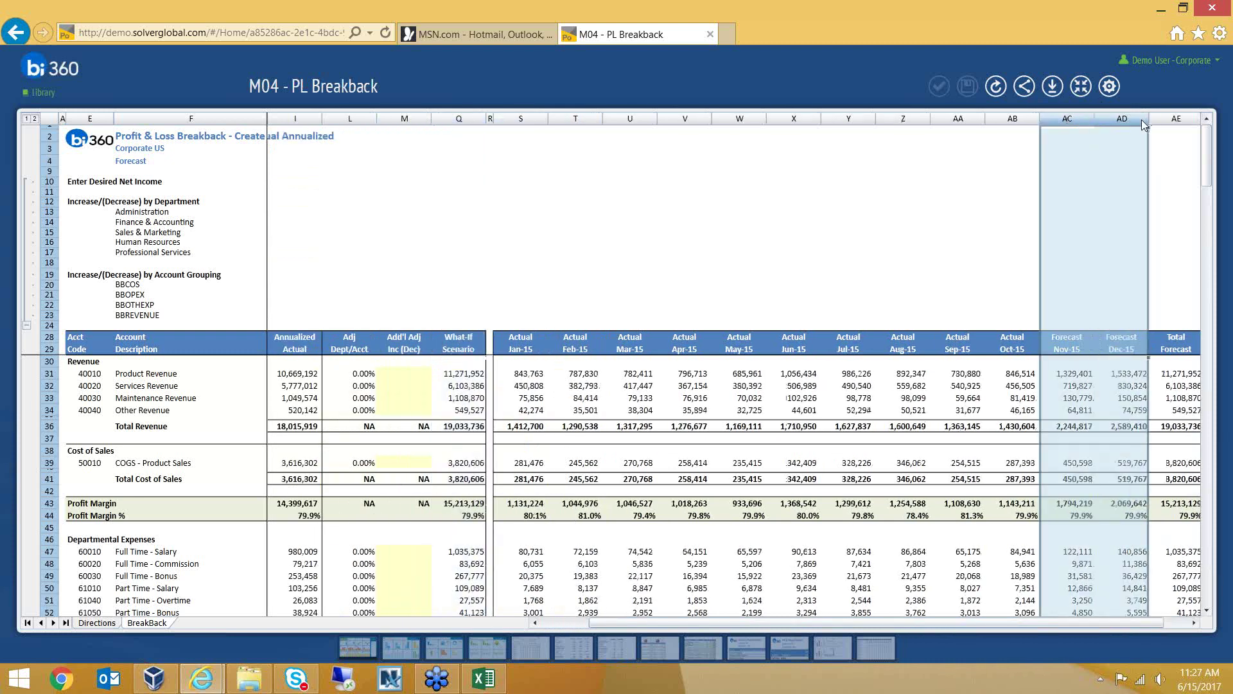
left_click_drag(1054, 623, 1005, 623)
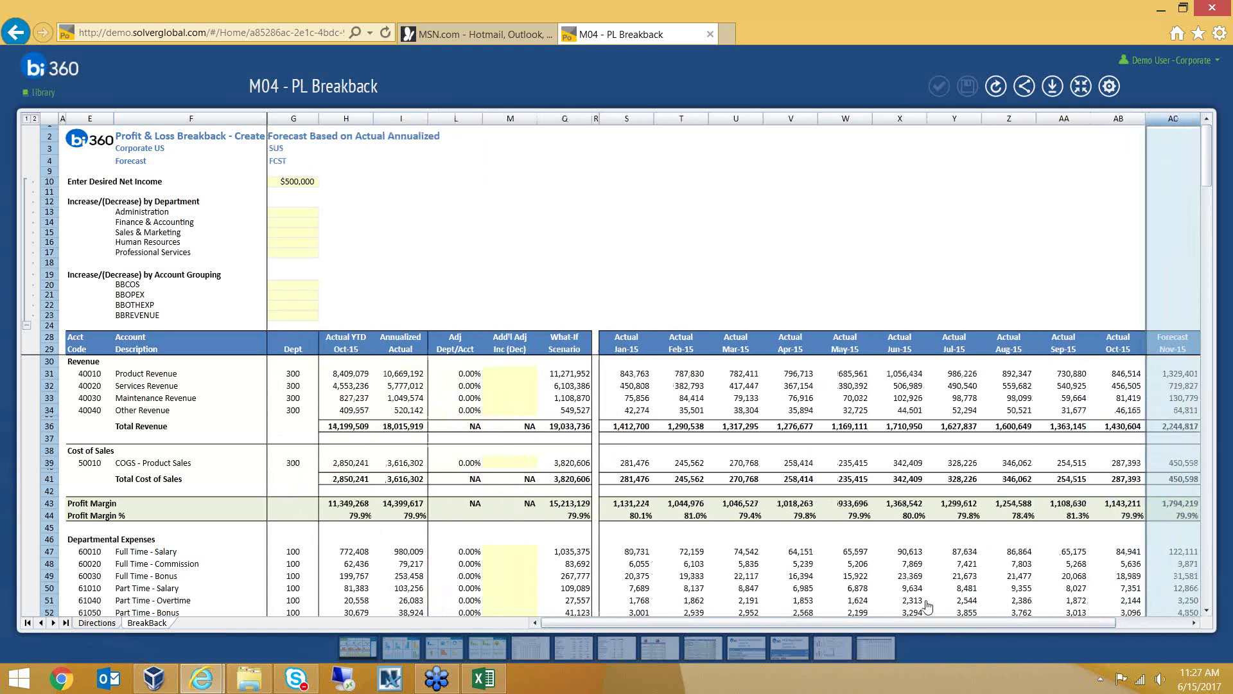
Enter a 5% Finance & Accounting increase in G14
left_click(302, 222)
type("5%")
key("Return")
Review the Services Revenue adjustment and updated What-If column, then return to the Forecasting library
left_click(511, 388)
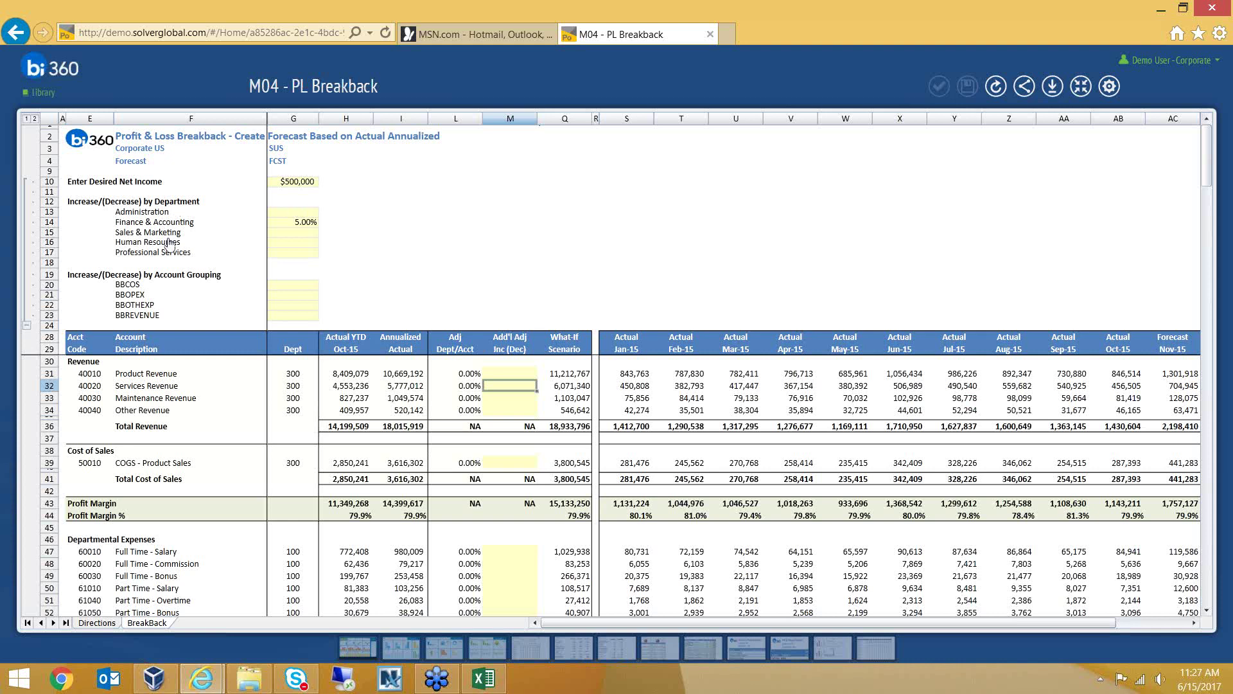
left_click(557, 121)
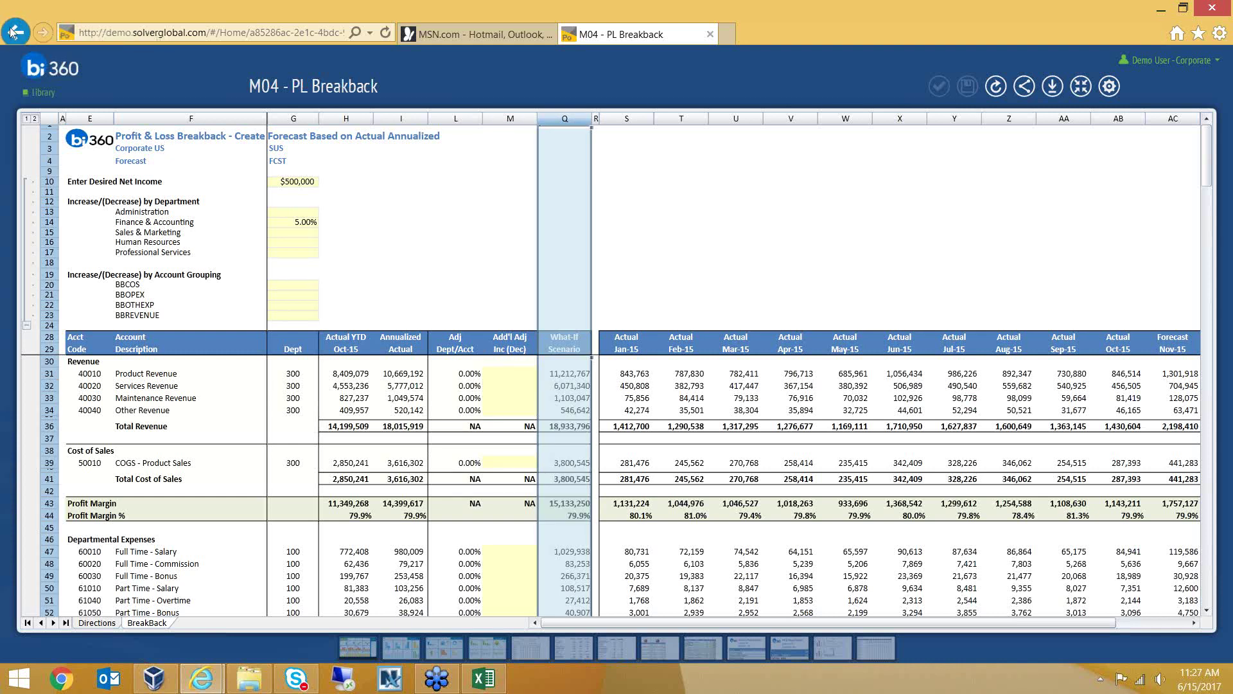
left_click(13, 32)
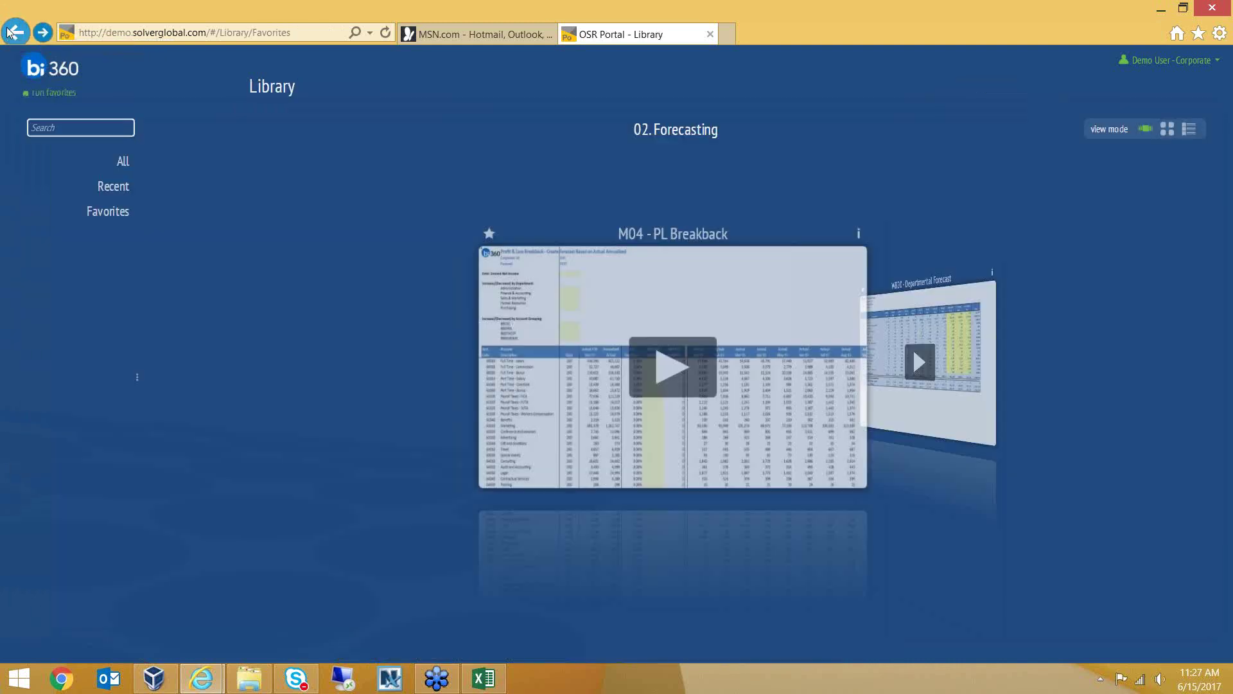
Open the 03a. Budget Submitters folder, then reload the portal page with F5
left_click(114, 288)
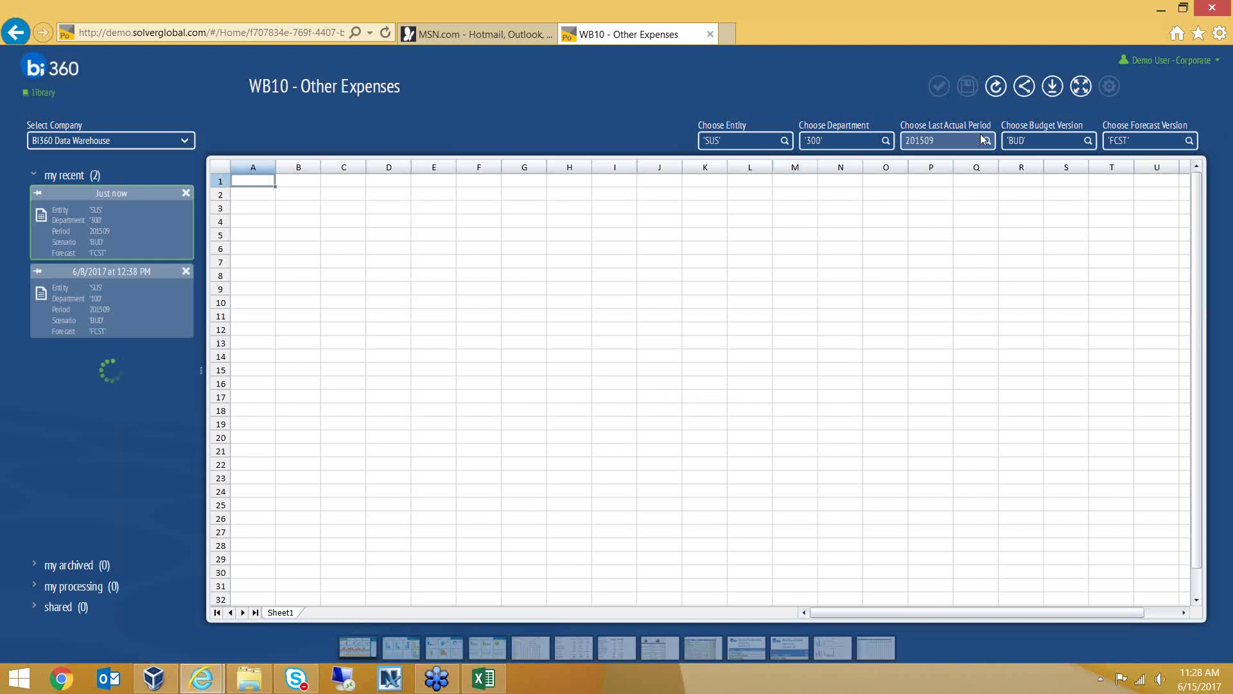
key("F5")
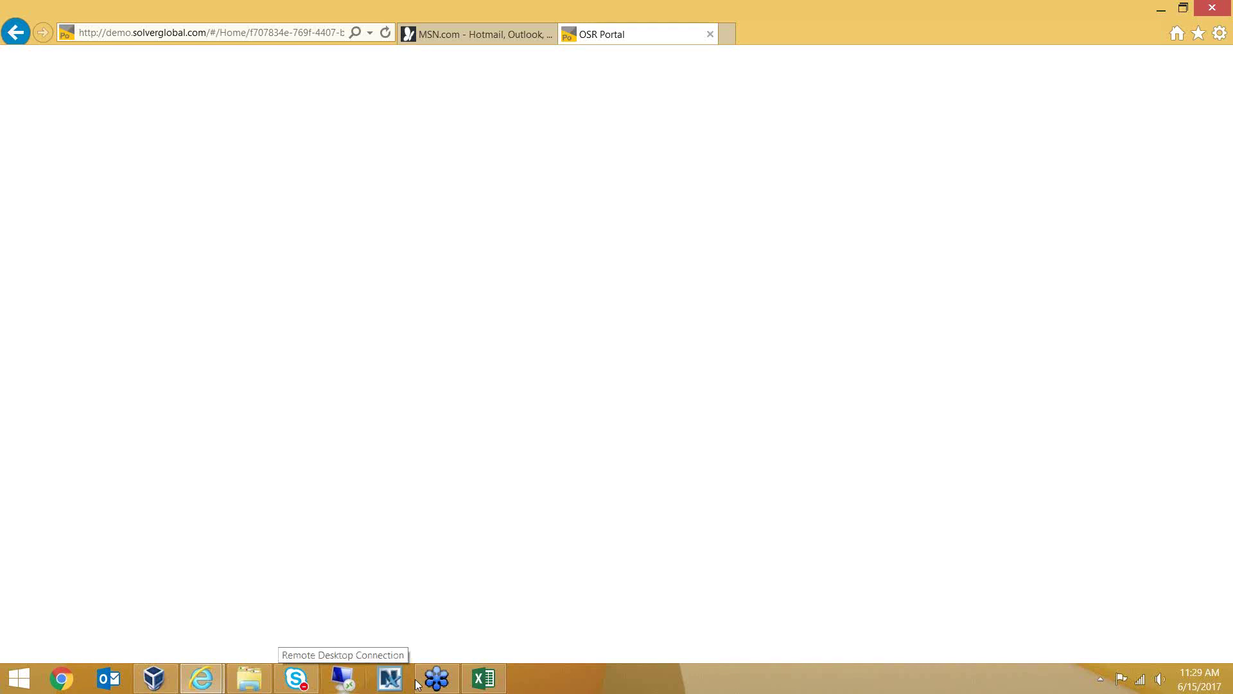
Show the NetExtender window, then switch to the BI360 Demo VirtualBox machine window
mouse_move(431, 684)
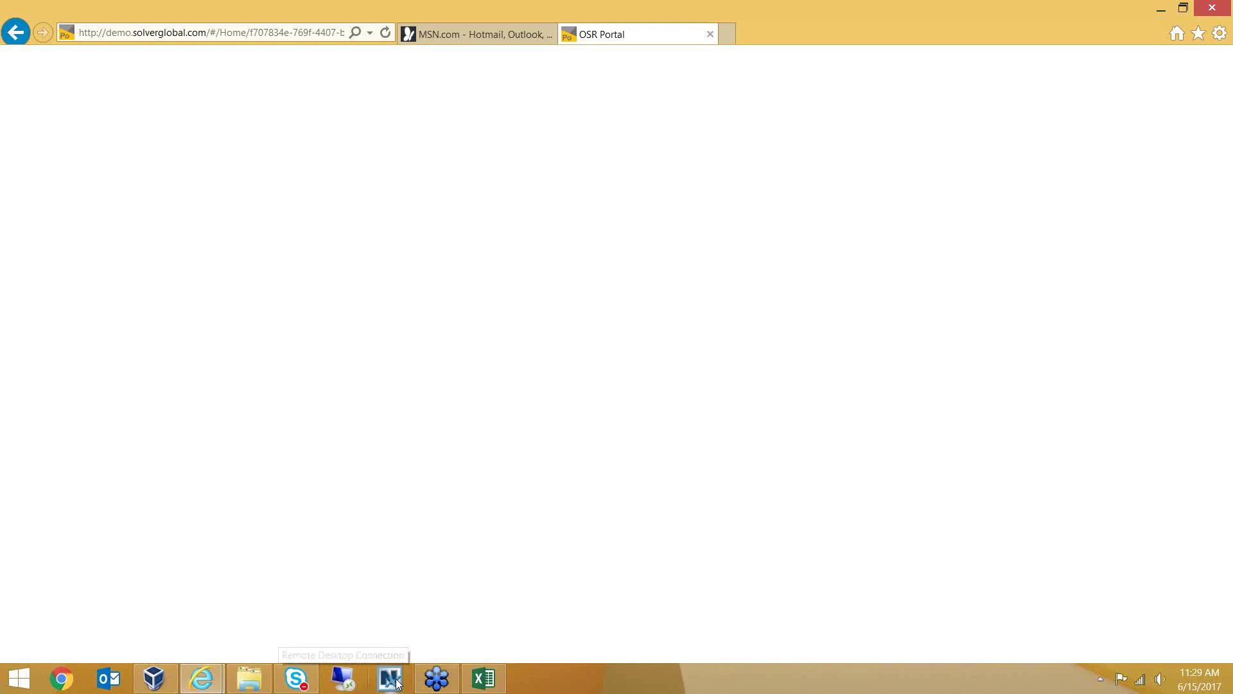
left_click(390, 678)
left_click(390, 679)
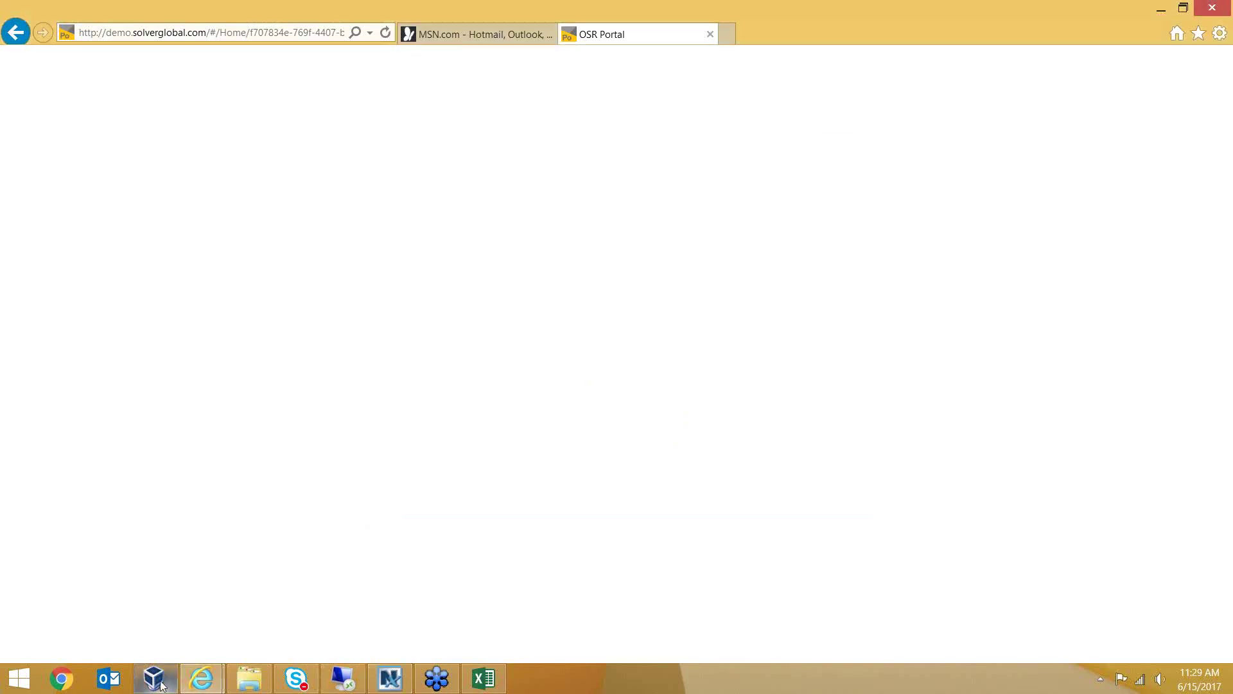
mouse_move(204, 675)
left_click(154, 679)
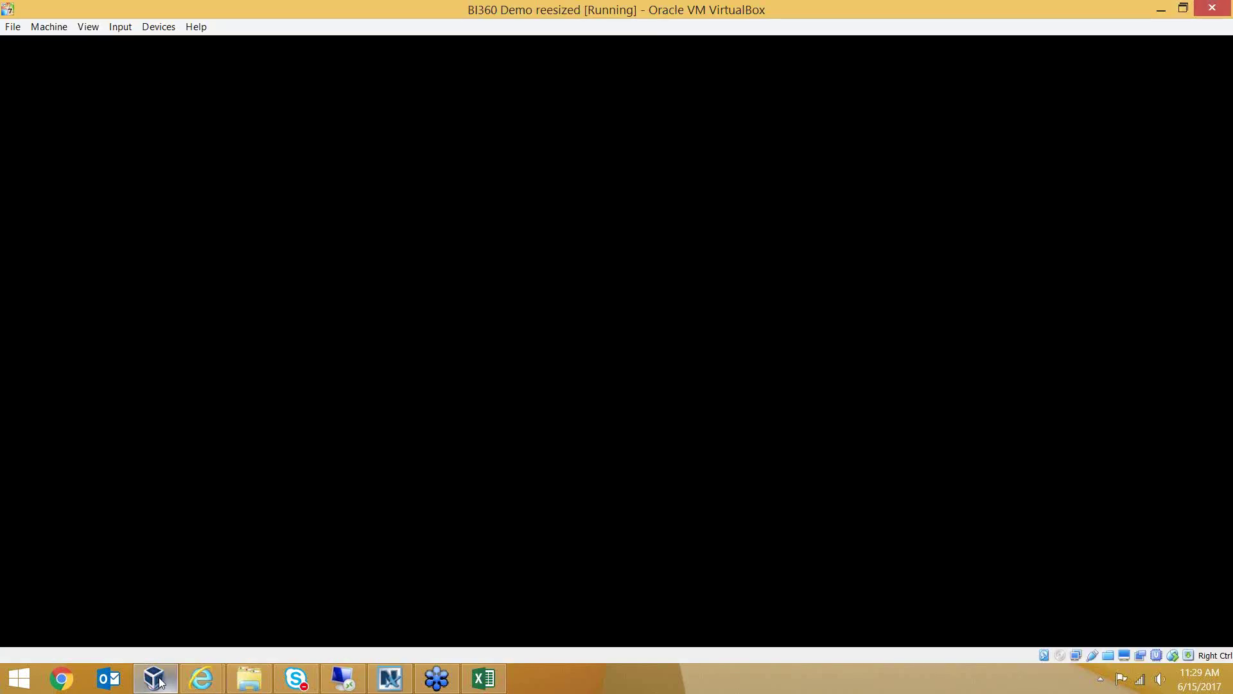
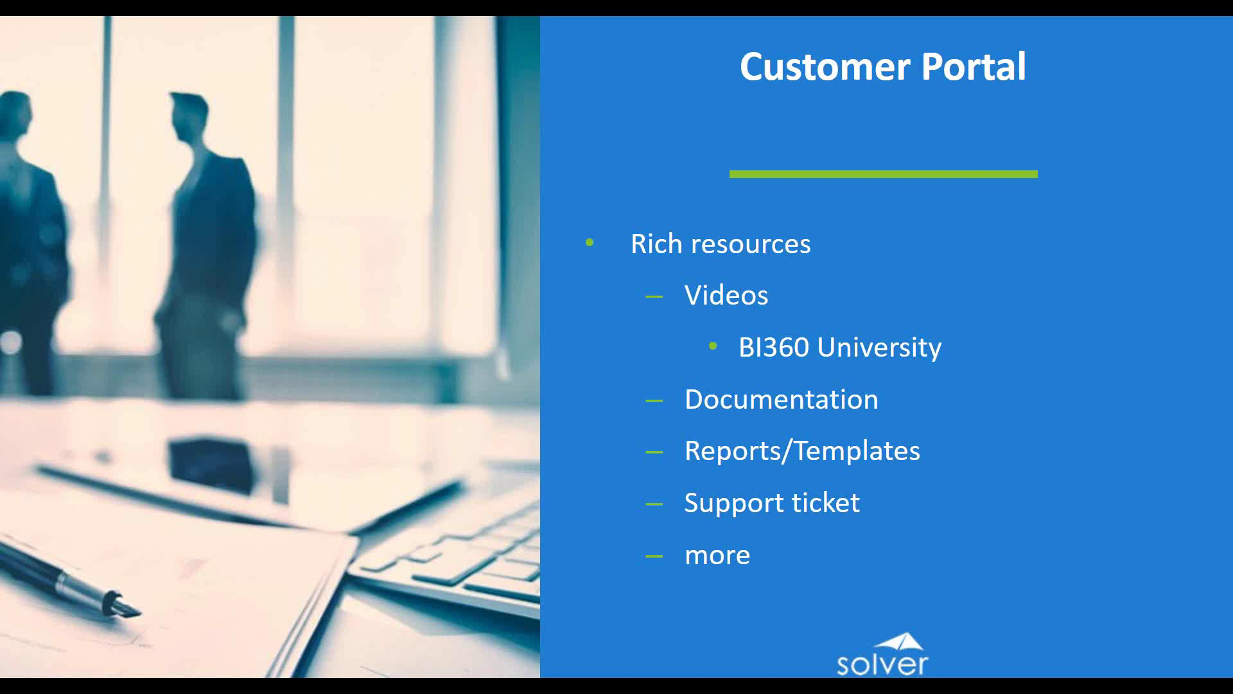
key("alt+Tab")
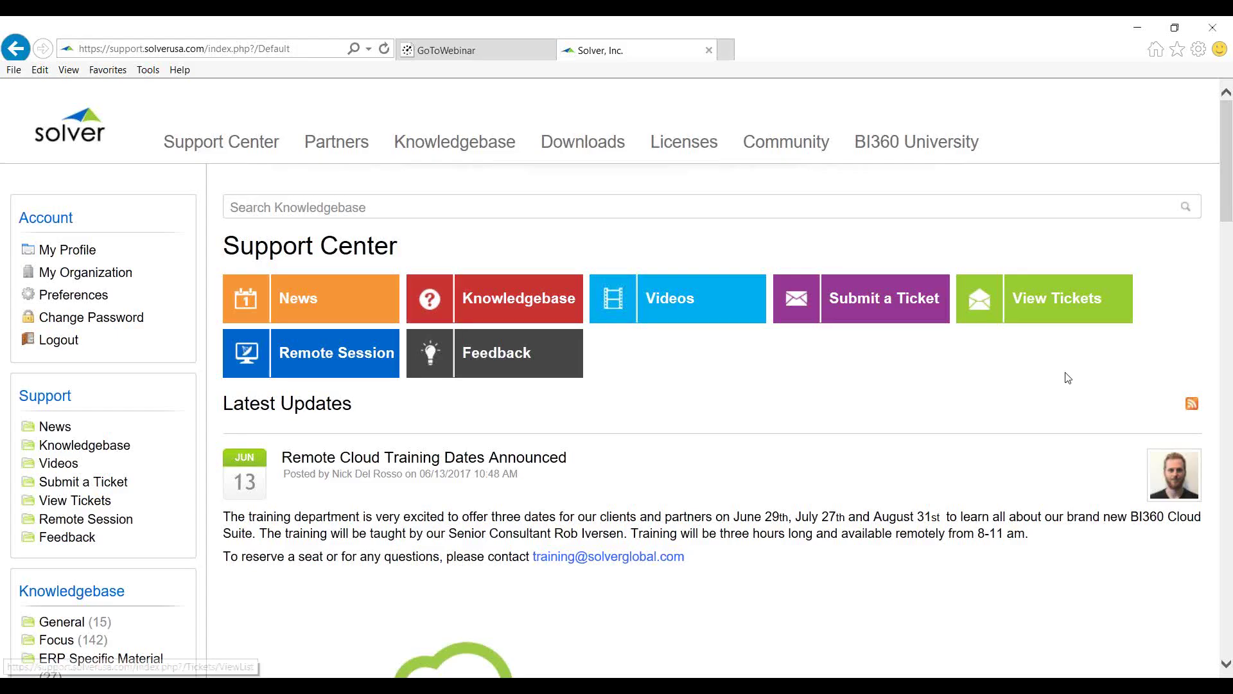
scroll(830, 433, "down", 2)
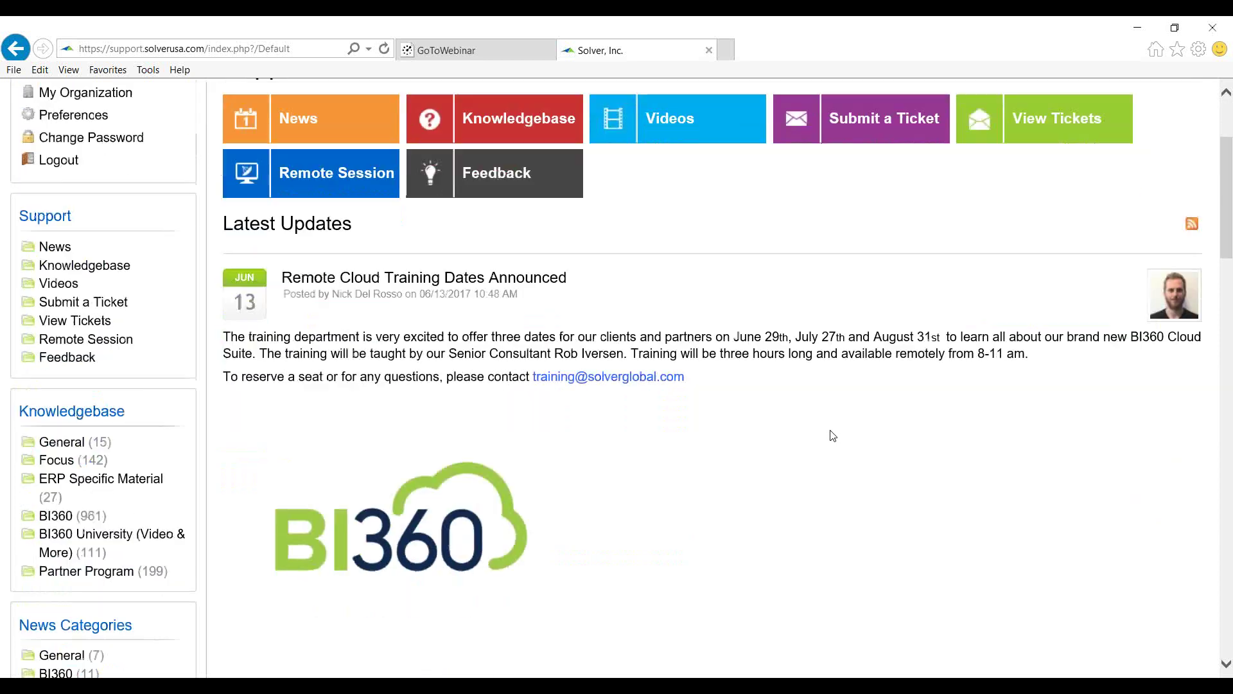
scroll(830, 433, "down", 1)
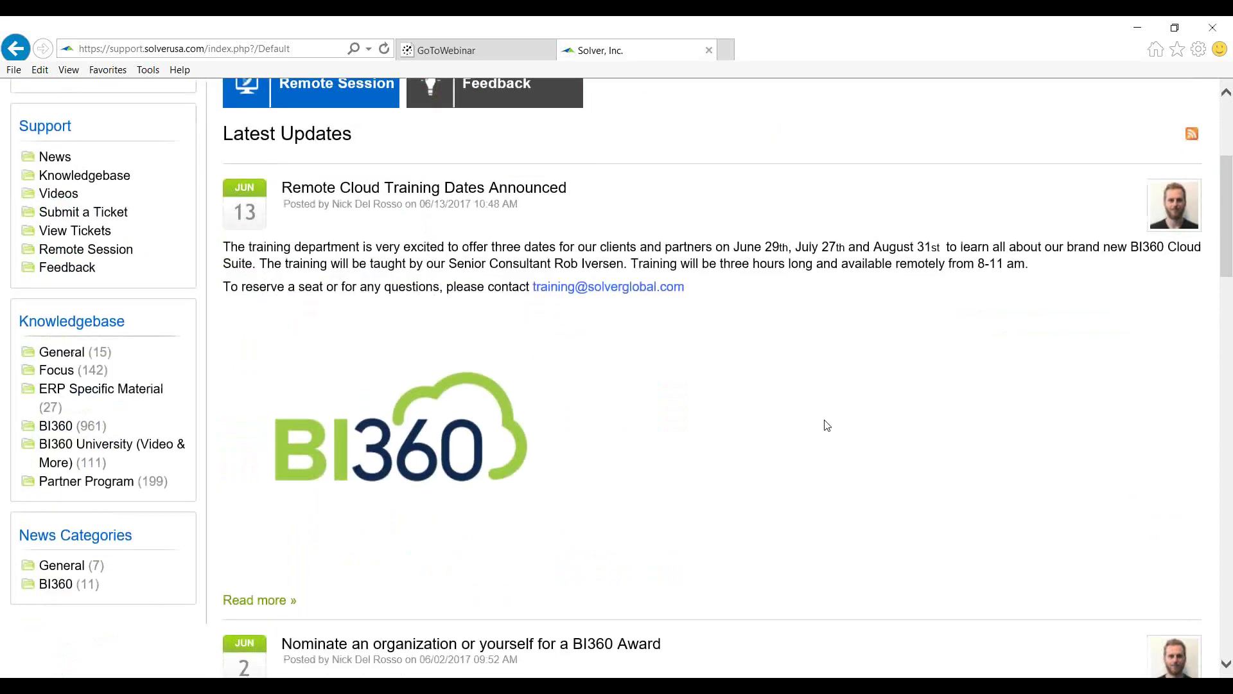
scroll(814, 418, "up", 3)
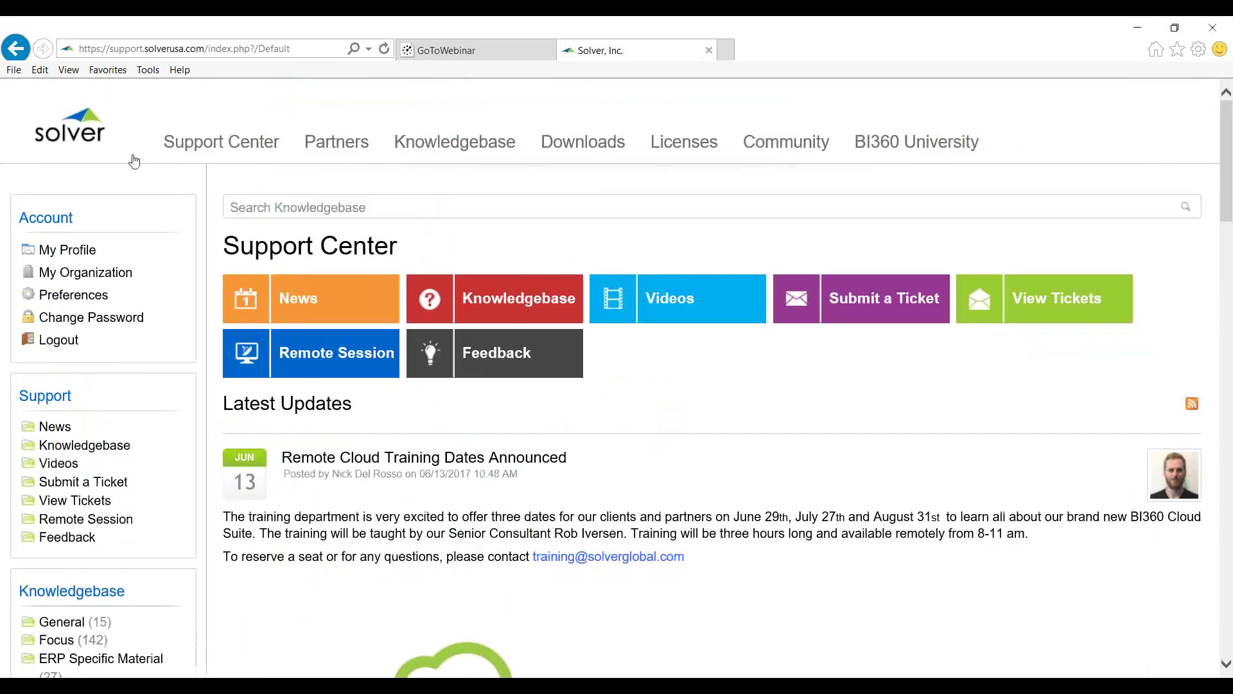
left_click(70, 137)
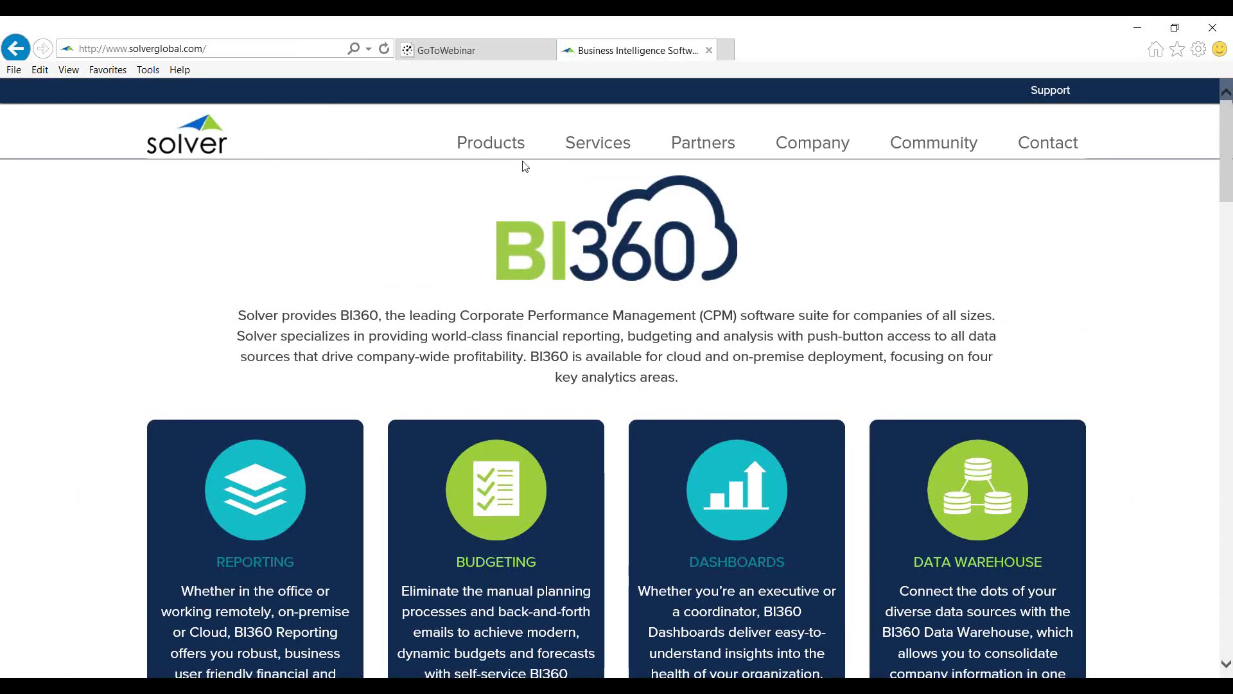
mouse_move(520, 161)
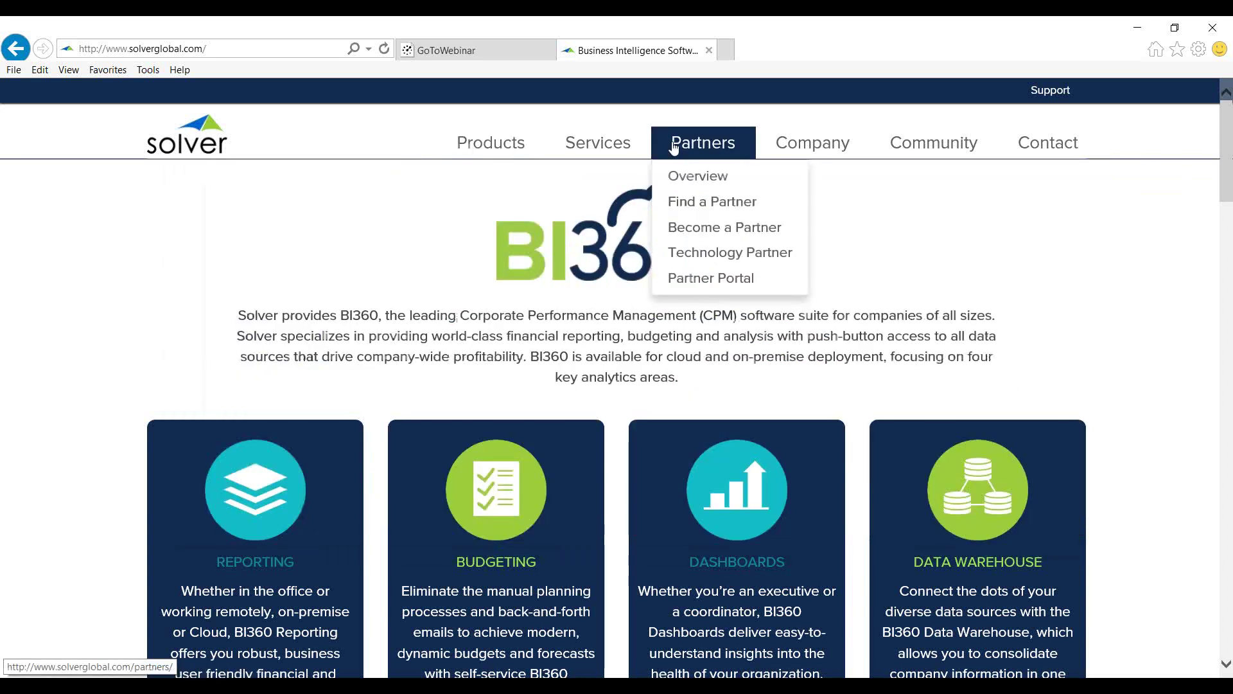
mouse_move(854, 151)
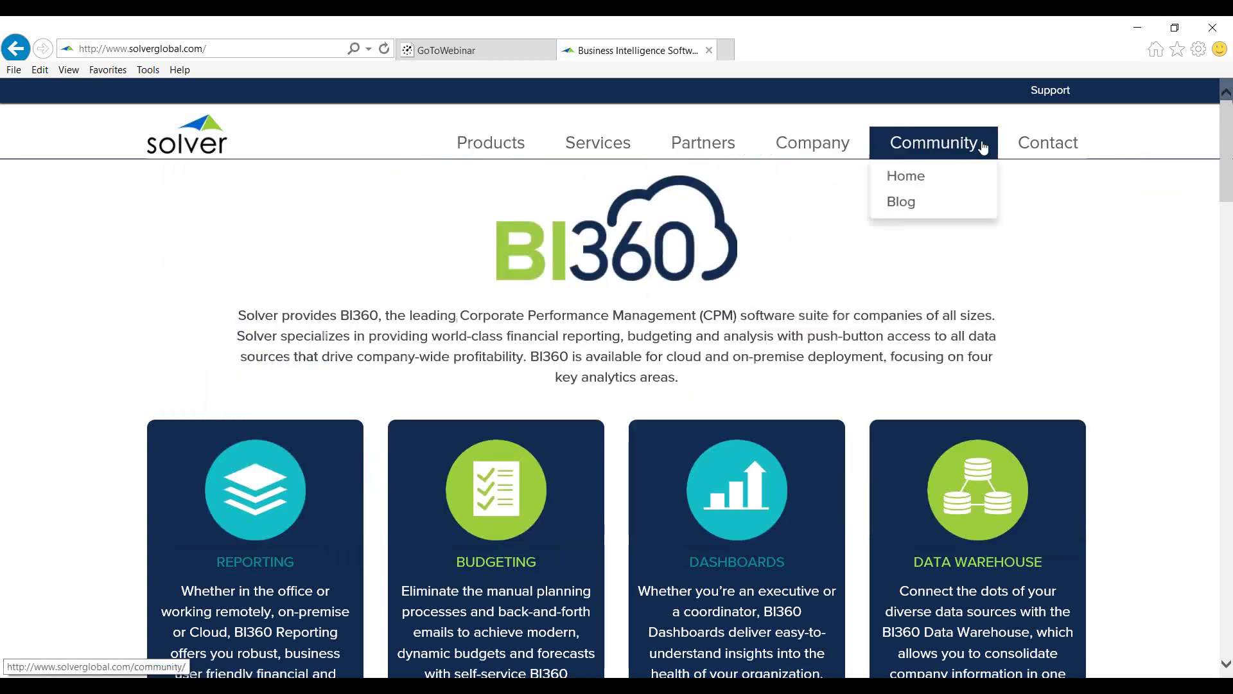
left_click(1047, 96)
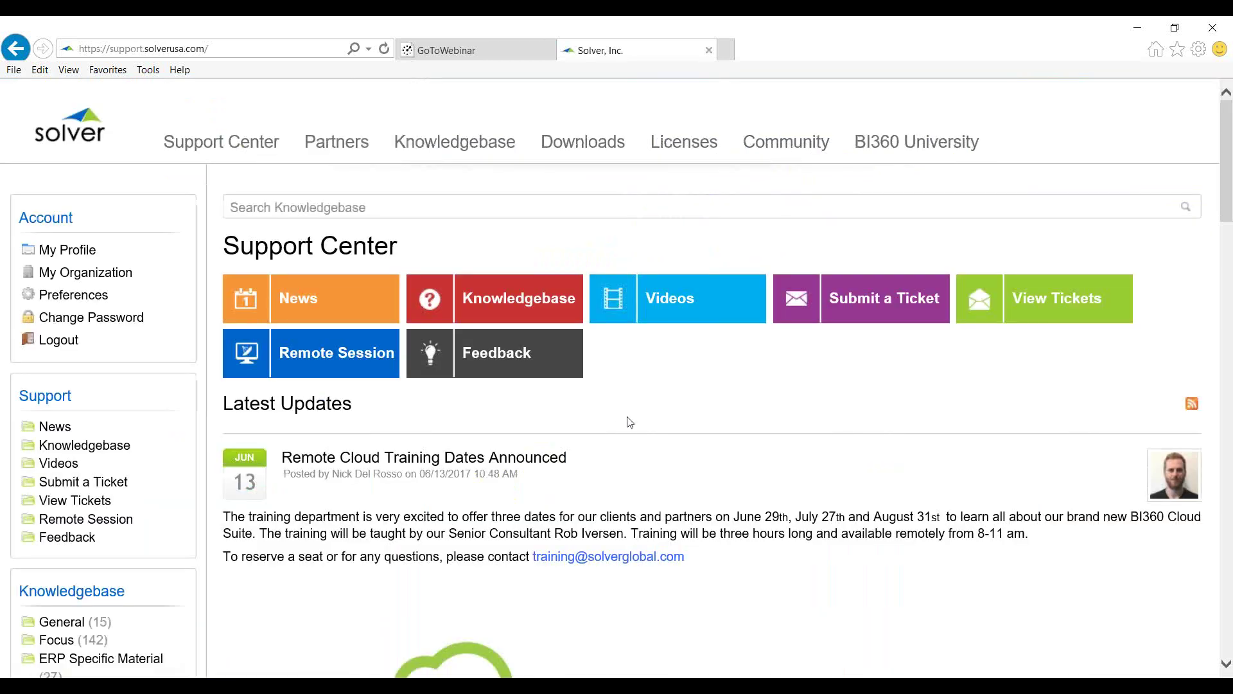
scroll(629, 422, "down", 7)
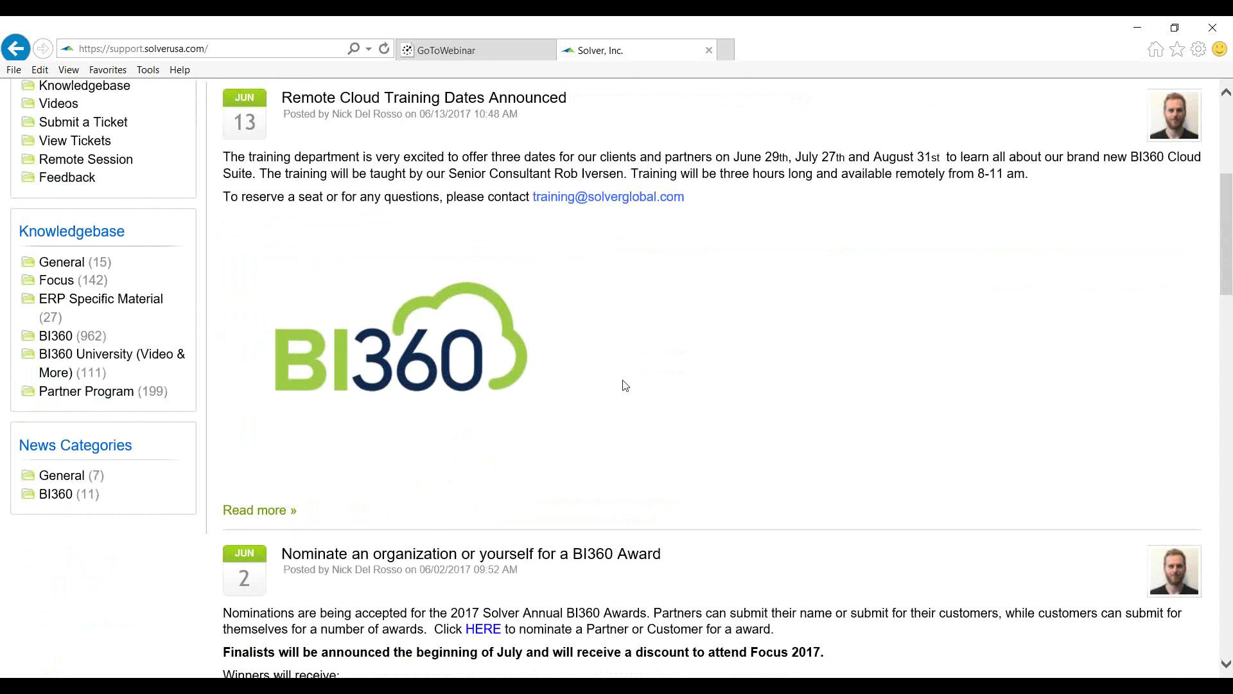
scroll(622, 388, "up", 3)
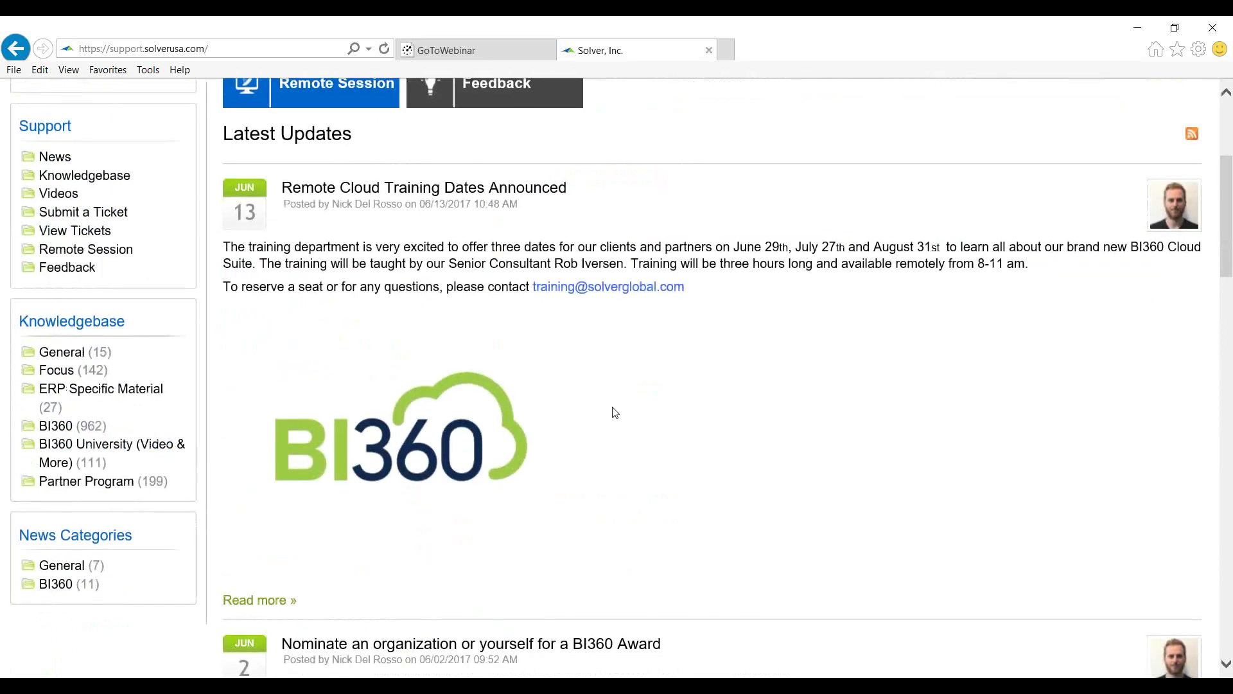
scroll(614, 406, "up", 3)
scroll(614, 406, "down", 3)
Open the BI360 University (Video & More) knowledgebase from the sidebar
left_click(142, 450)
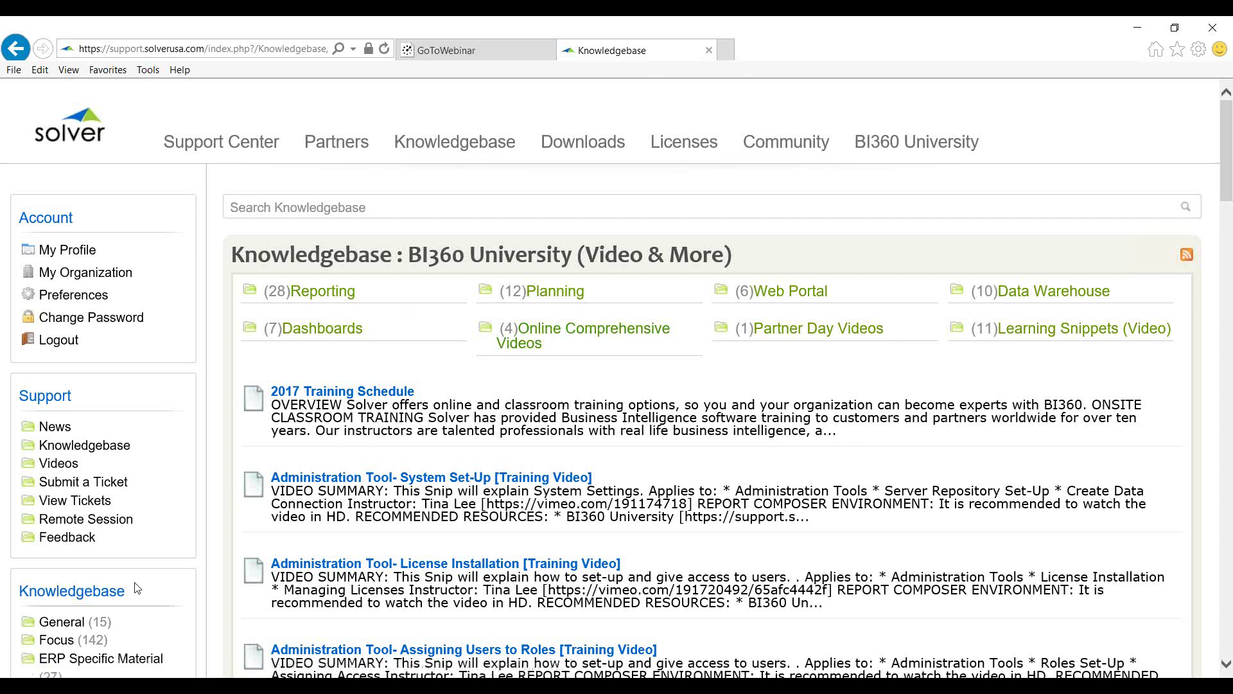
scroll(136, 588, "down", 4)
scroll(721, 415, "up", 4)
Open the Report Designer - Trial Balance video from the Reporting (28) category
left_click(335, 293)
scroll(771, 401, "down", 14)
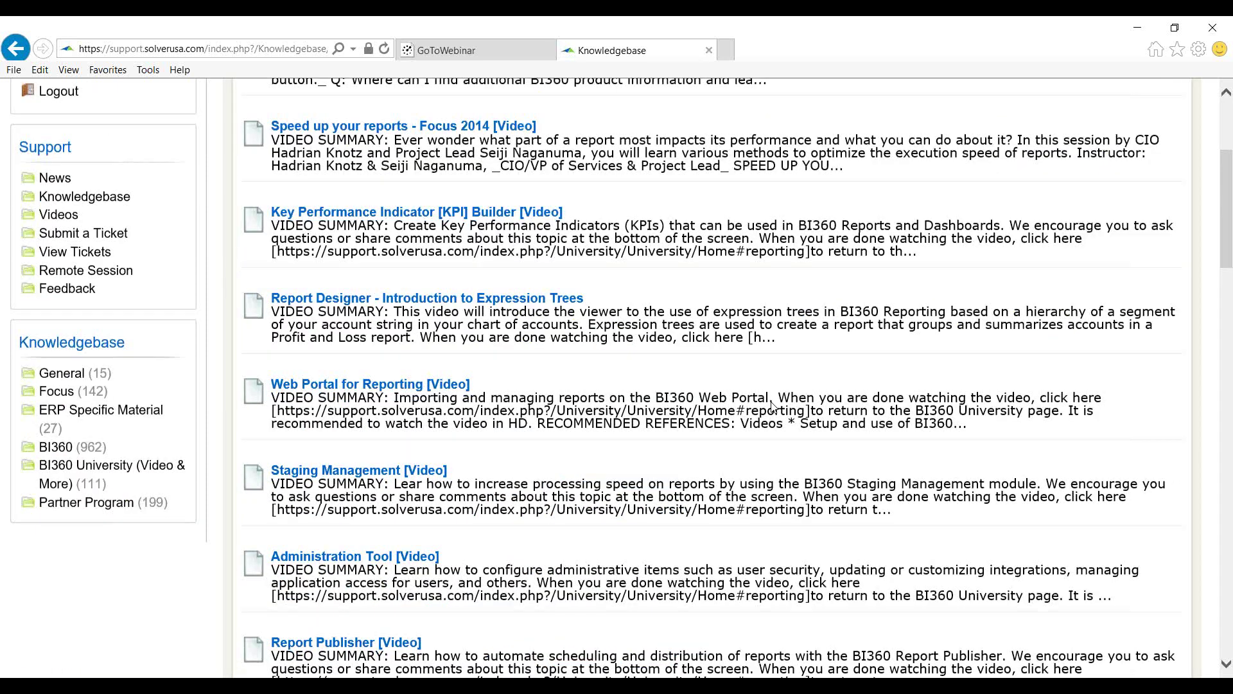
scroll(768, 397, "down", 3)
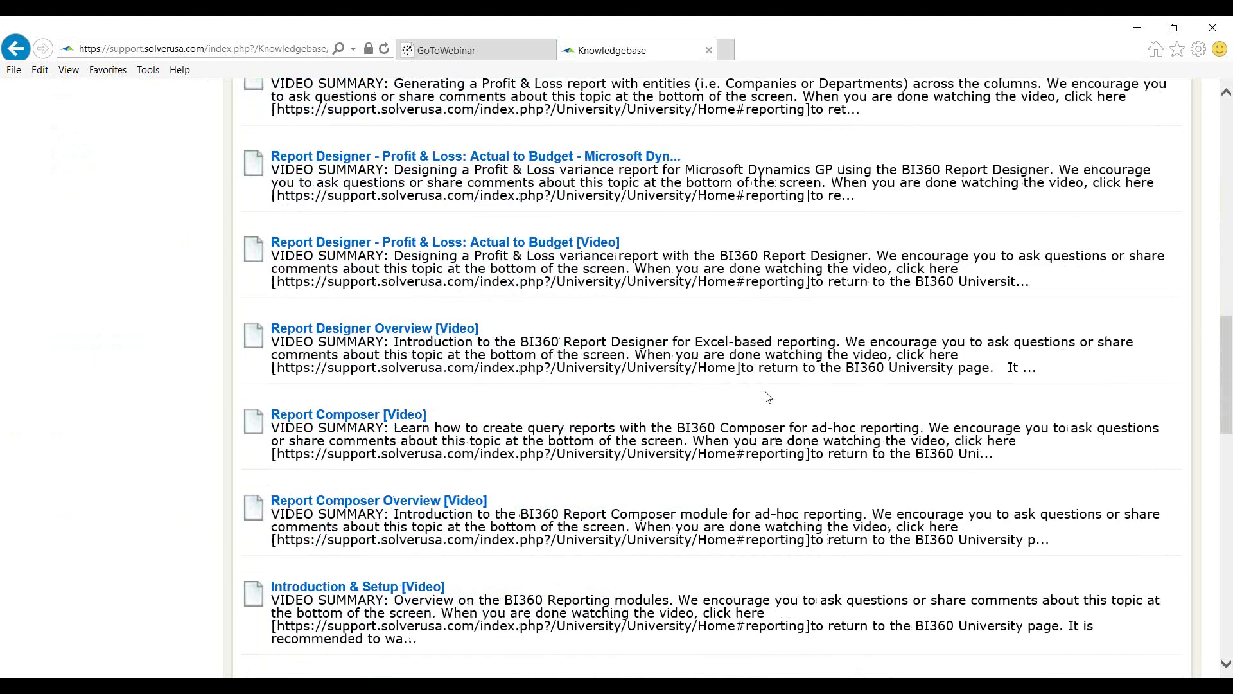
scroll(765, 392, "down", 3)
scroll(758, 386, "down", 2)
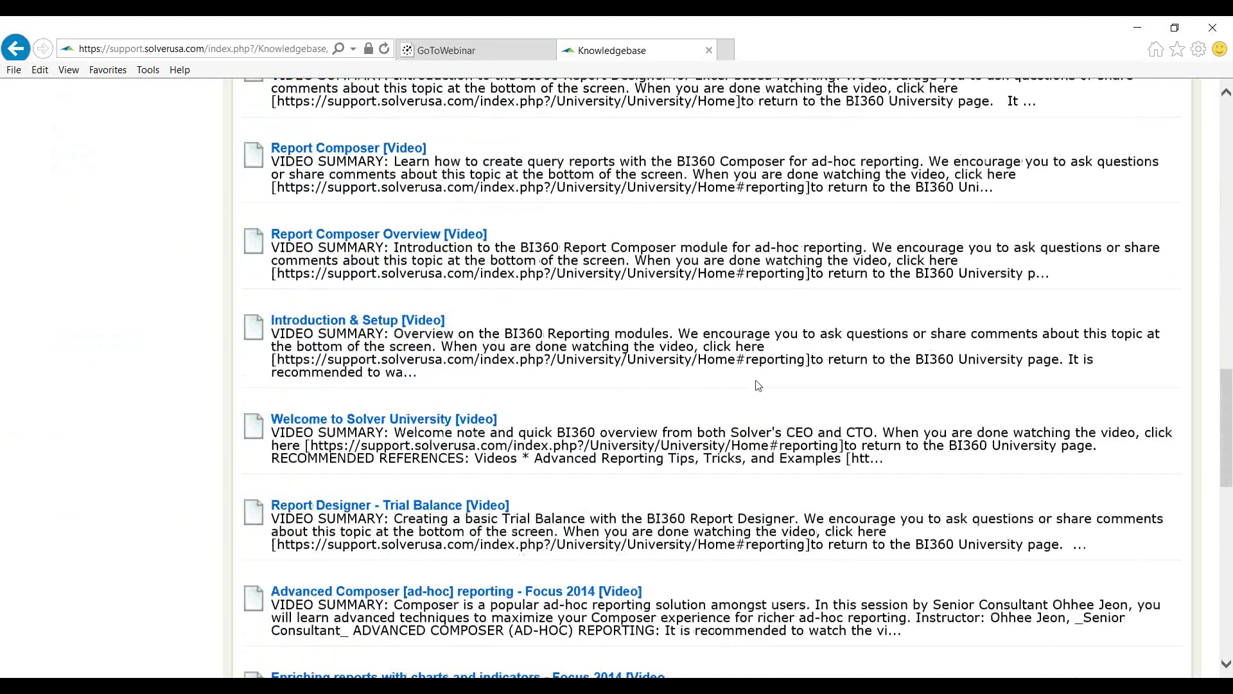
left_click(448, 501)
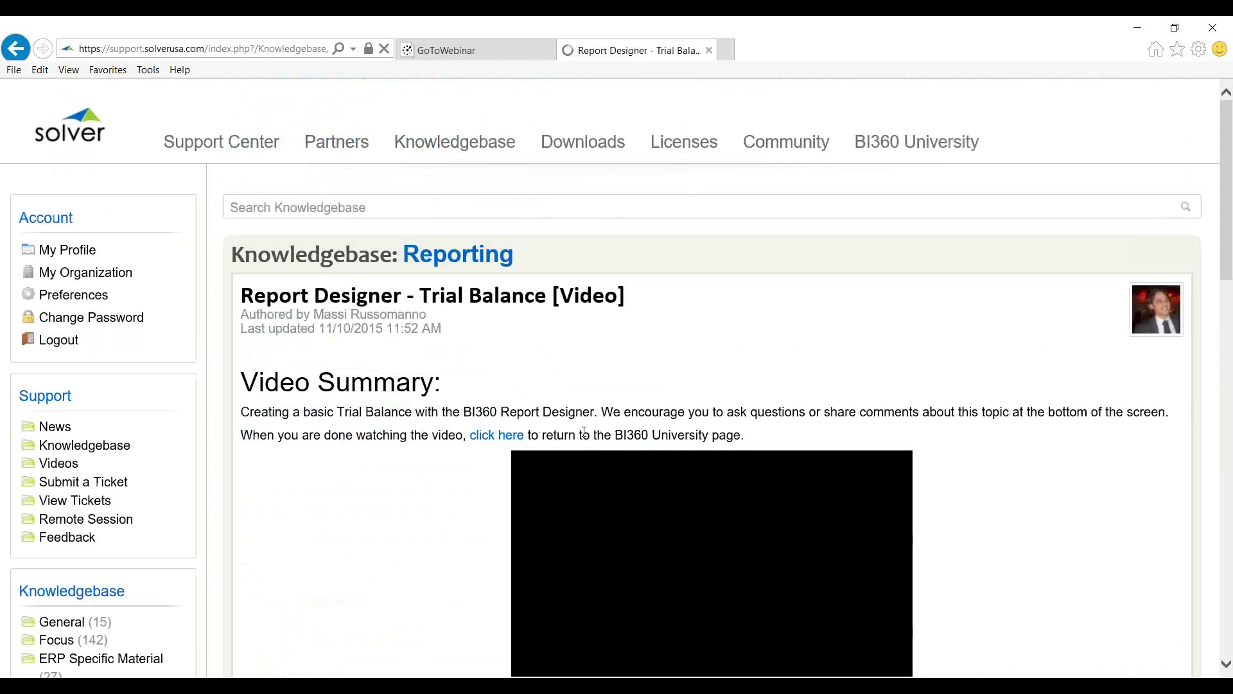
Play the Trial Balance video full screen near 09:20, then pause and return to BI360 University
scroll(584, 431, "down", 3)
left_click(545, 472)
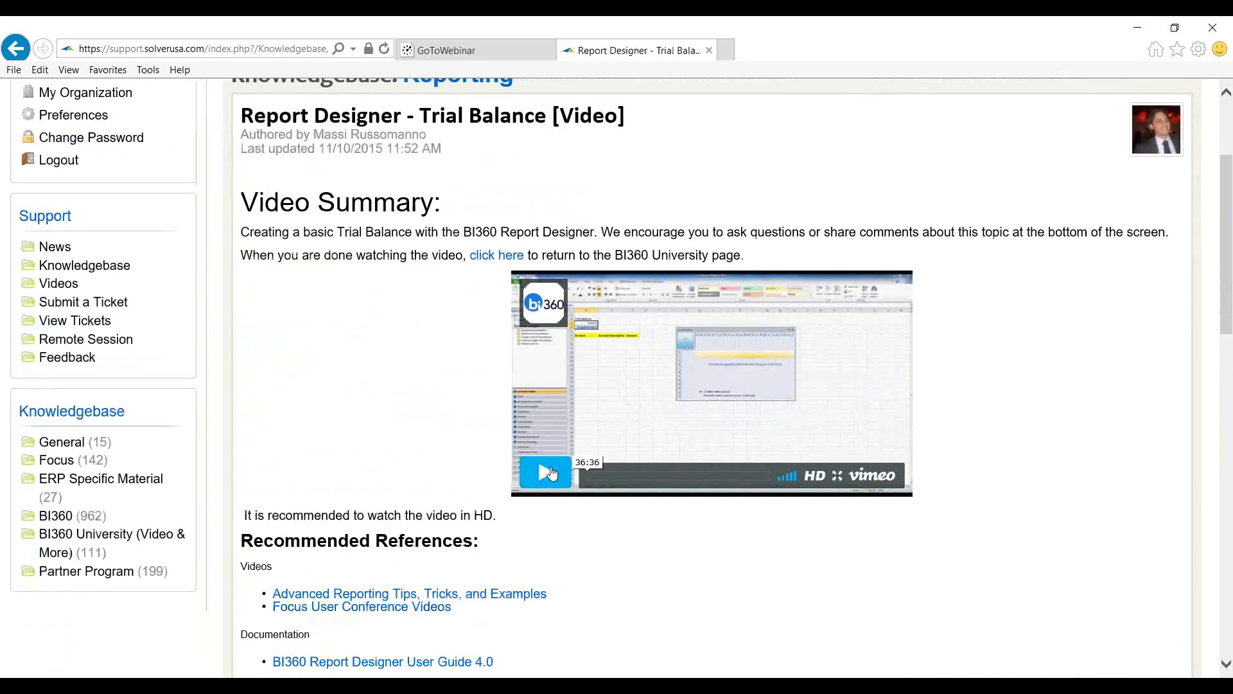
left_click(841, 481)
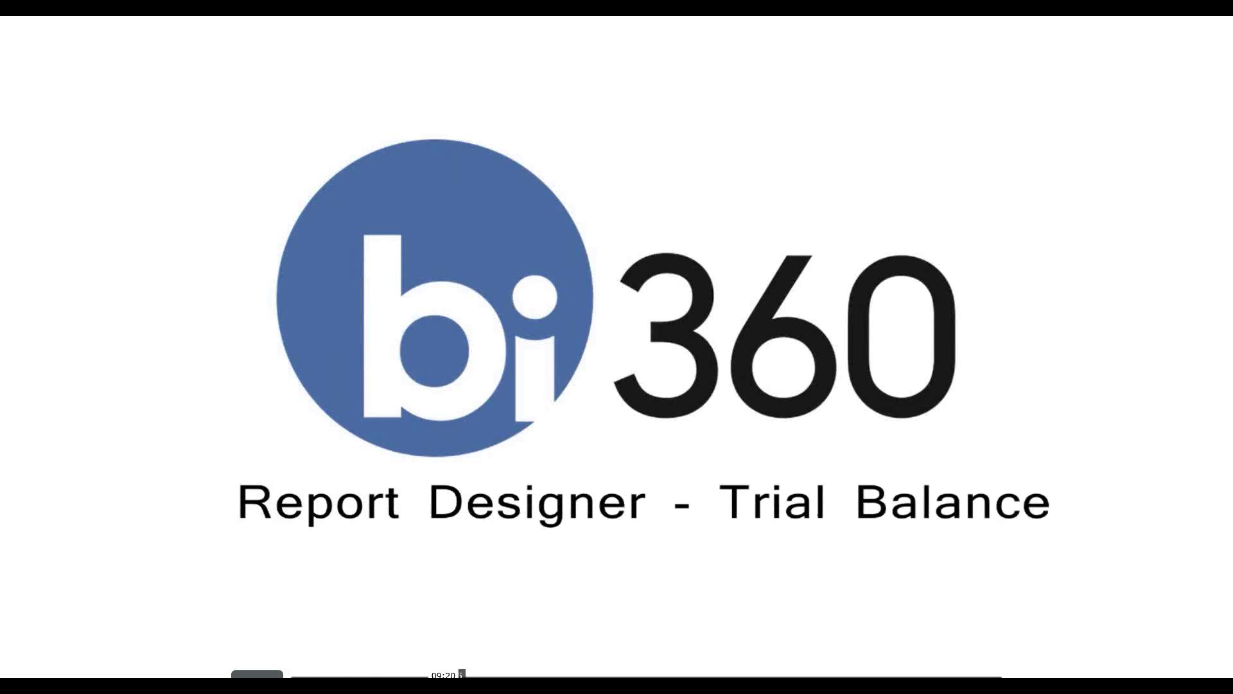
left_click(443, 675)
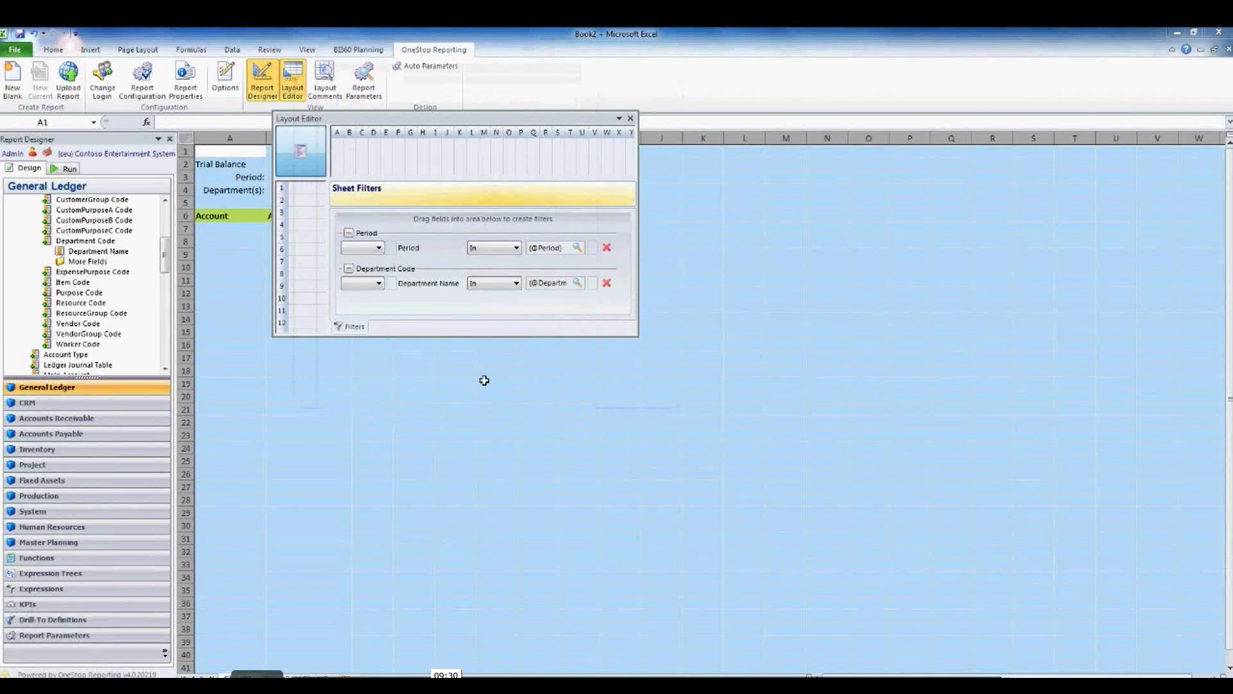
key("Escape")
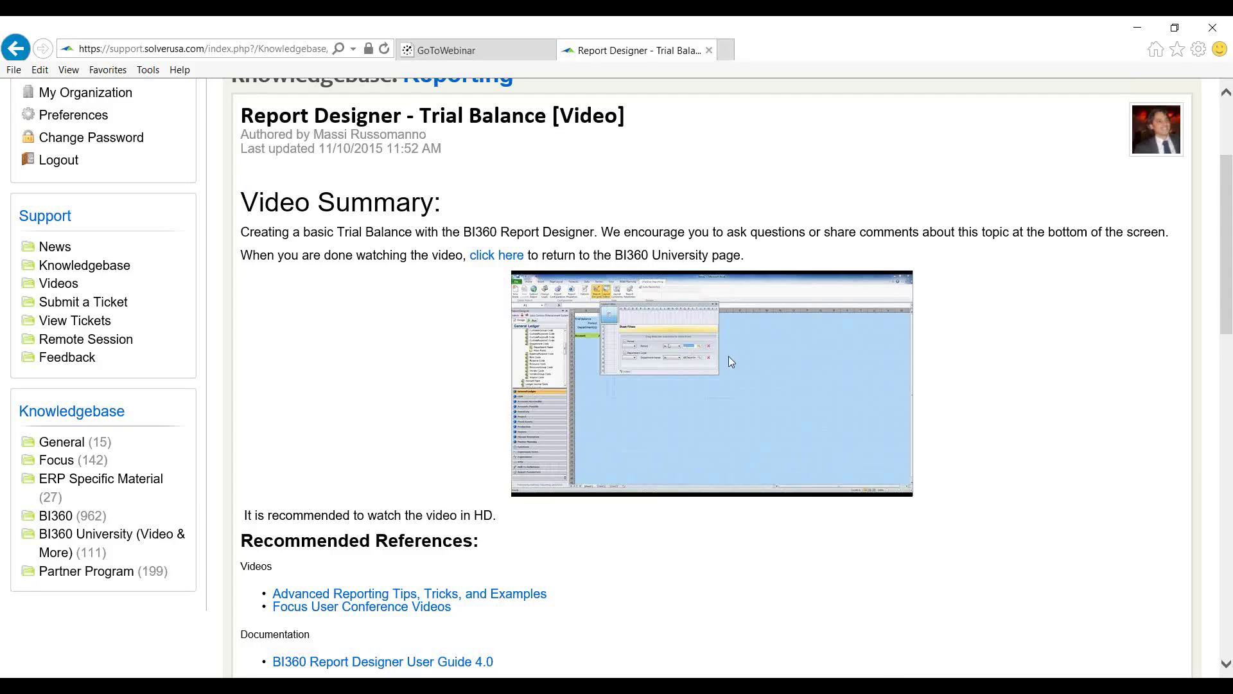
left_click(550, 472)
left_click(104, 540)
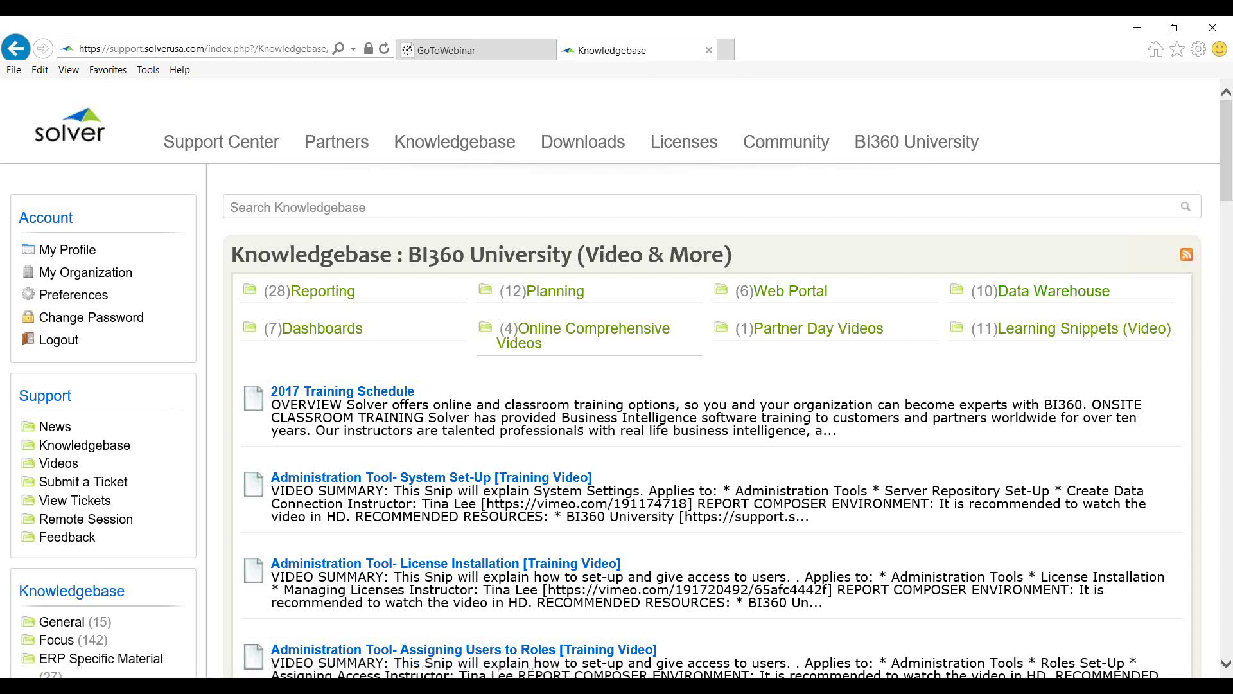
Open the Knowledgebase: BI360 page with User Guides (71), White Papers (54) and Errors (188)
scroll(581, 426, "down", 4)
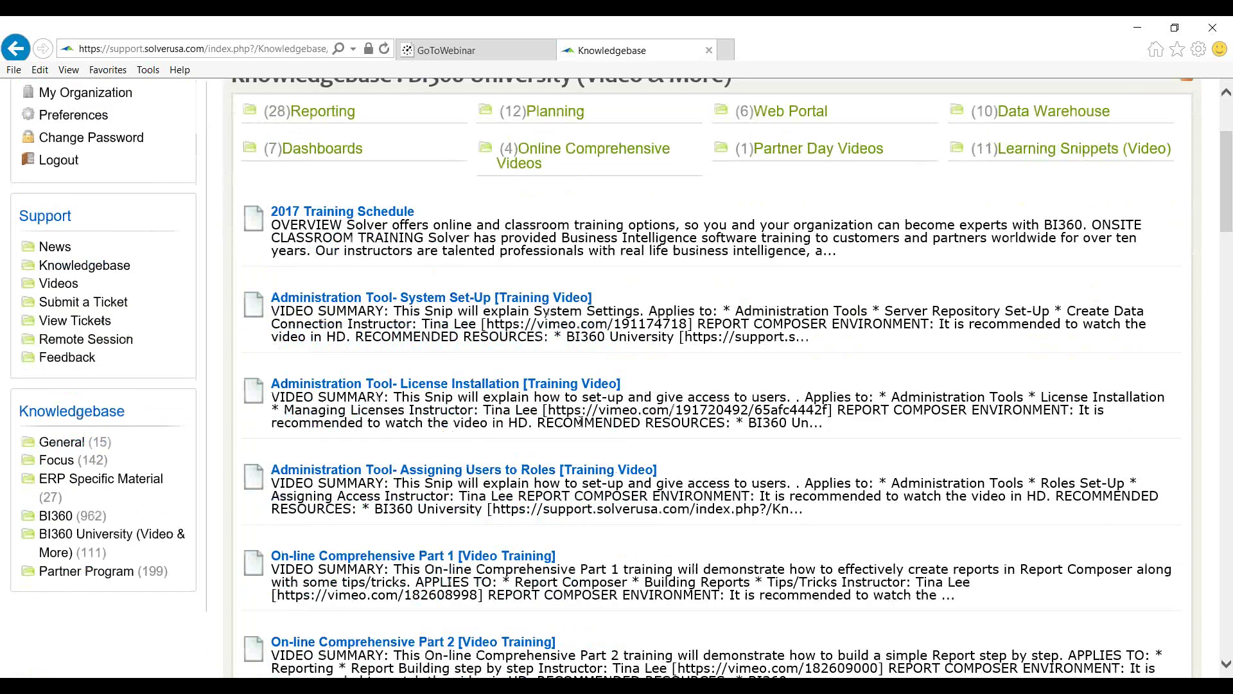
scroll(580, 425, "up", 2)
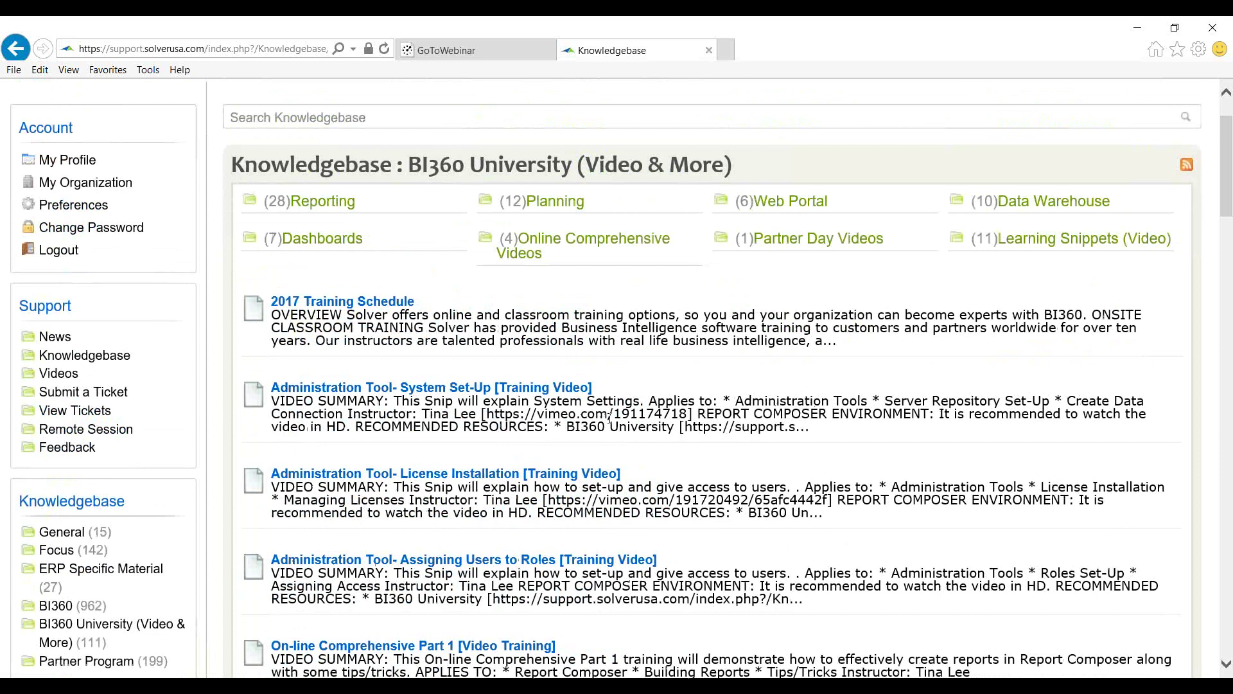
left_click(75, 614)
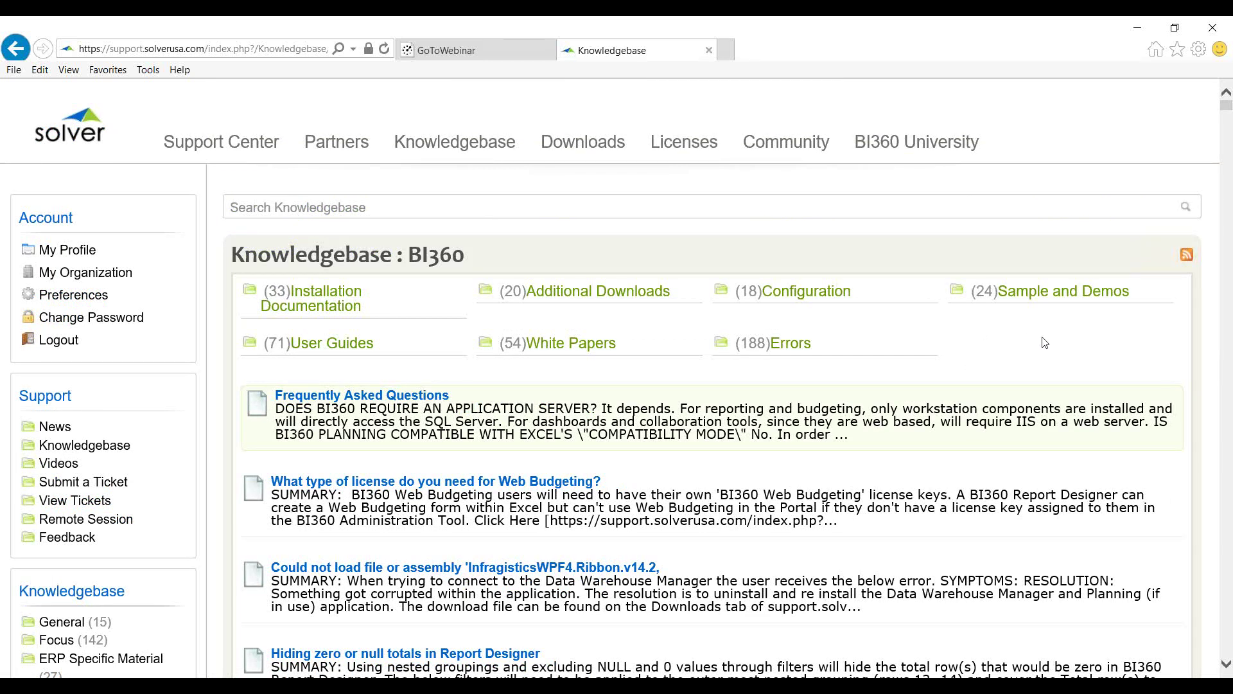
Browse the Sample and Demos category of the BI360 knowledgebase
left_click(1022, 298)
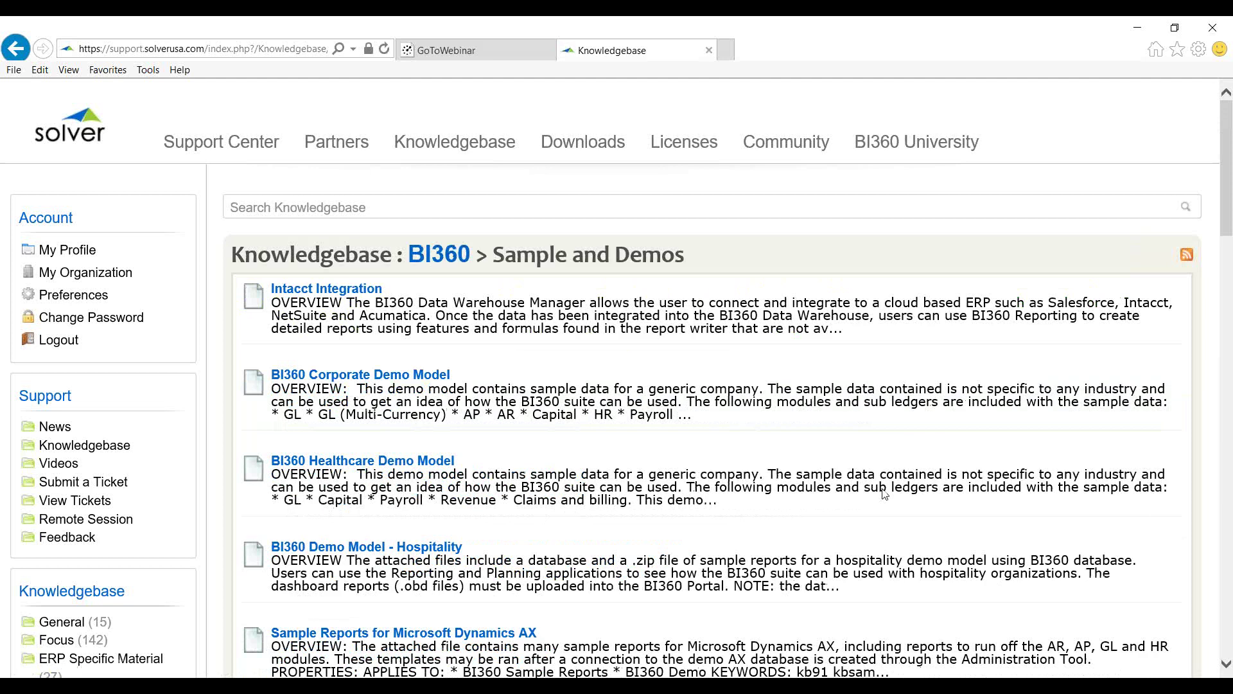
scroll(884, 494, "down", 5)
scroll(880, 481, "up", 2)
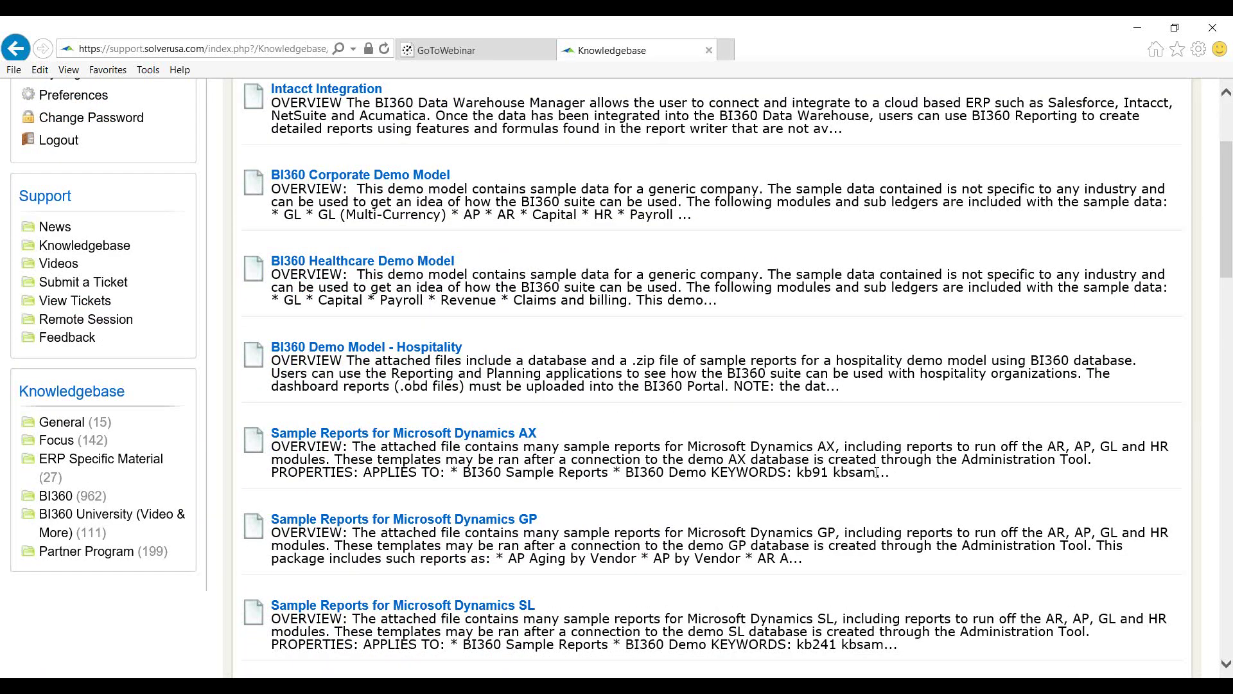
scroll(877, 473, "down", 2)
scroll(811, 458, "down", 2)
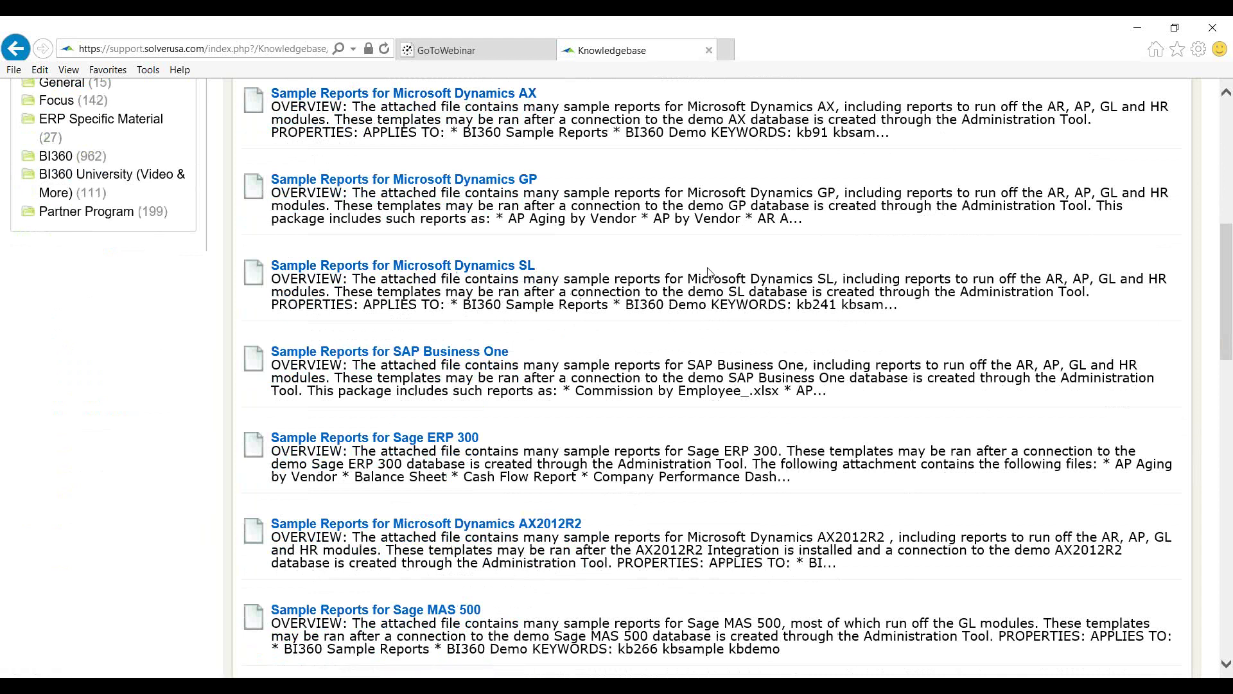
scroll(784, 294, "up", 6)
scroll(781, 289, "down", 3)
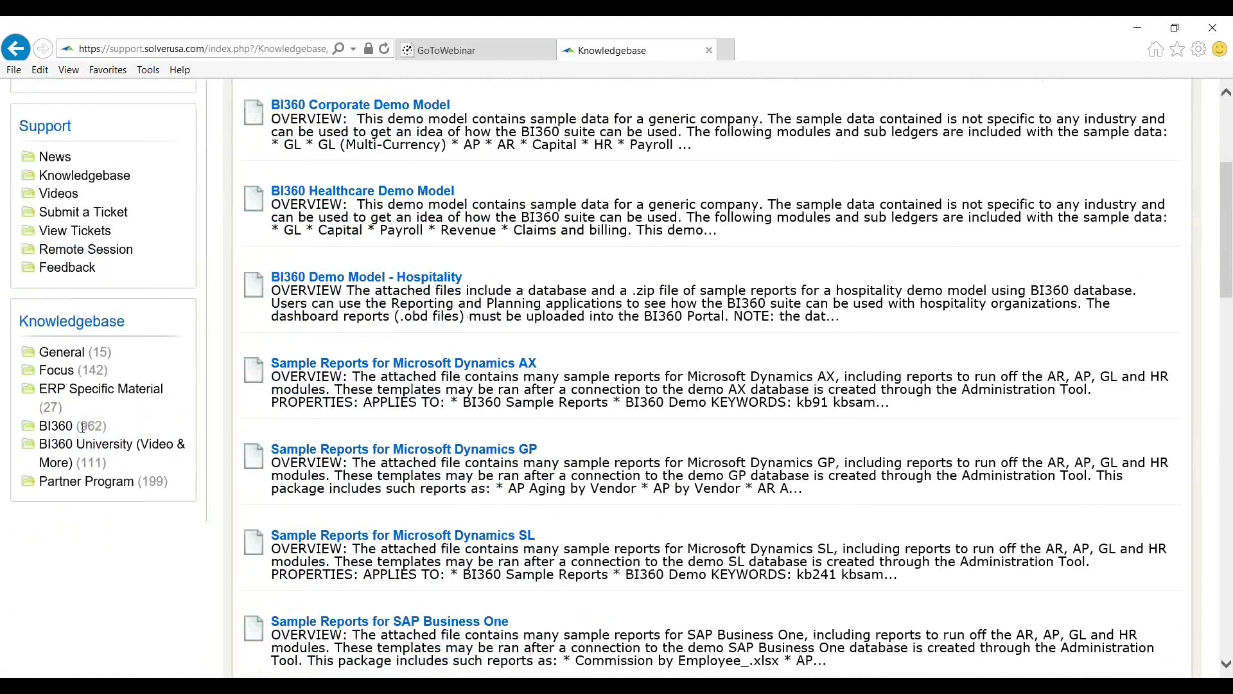
Go back to the main knowledgebase, then open the Events page from solverglobal.com's Company menu
left_click(66, 432)
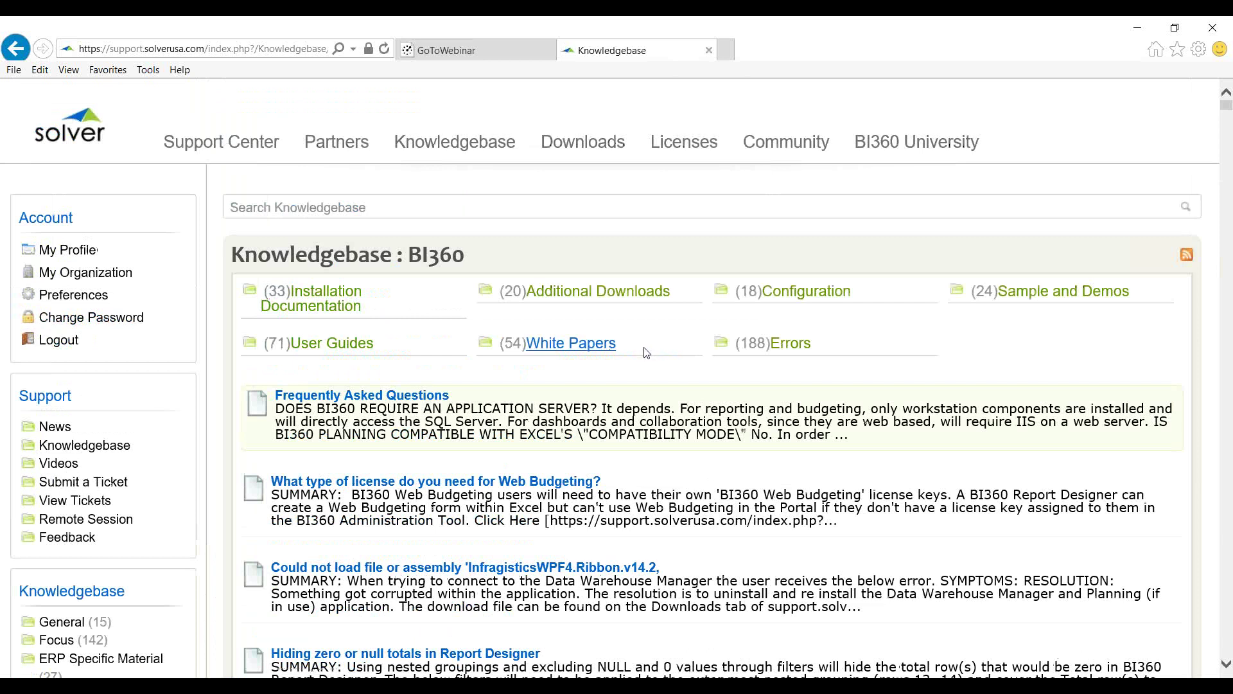
scroll(645, 352, "down", 3)
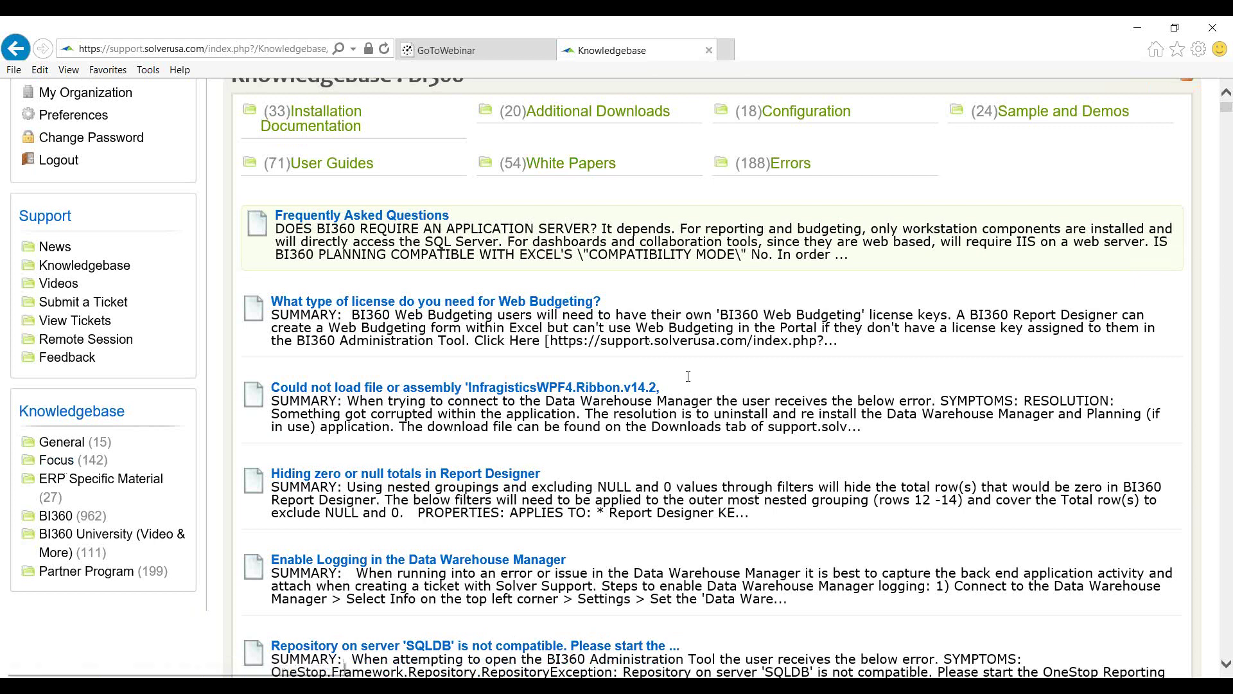
scroll(688, 376, "up", 3)
left_click(447, 141)
mouse_move(813, 145)
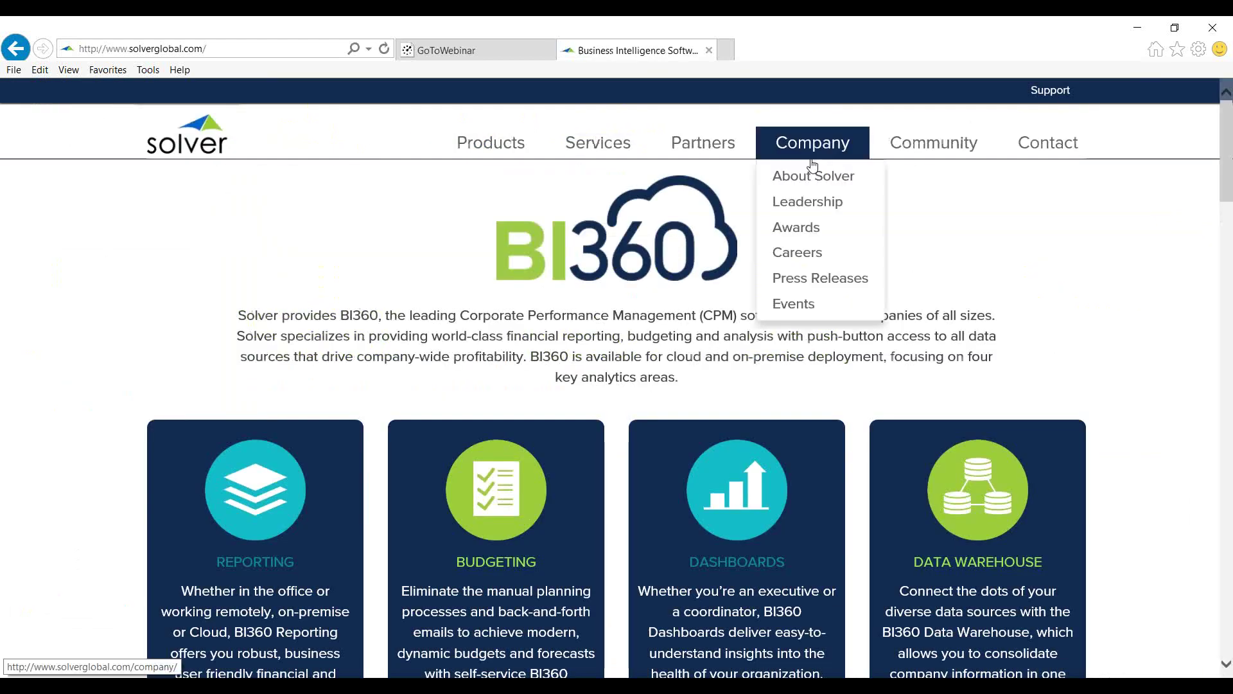
left_click(794, 304)
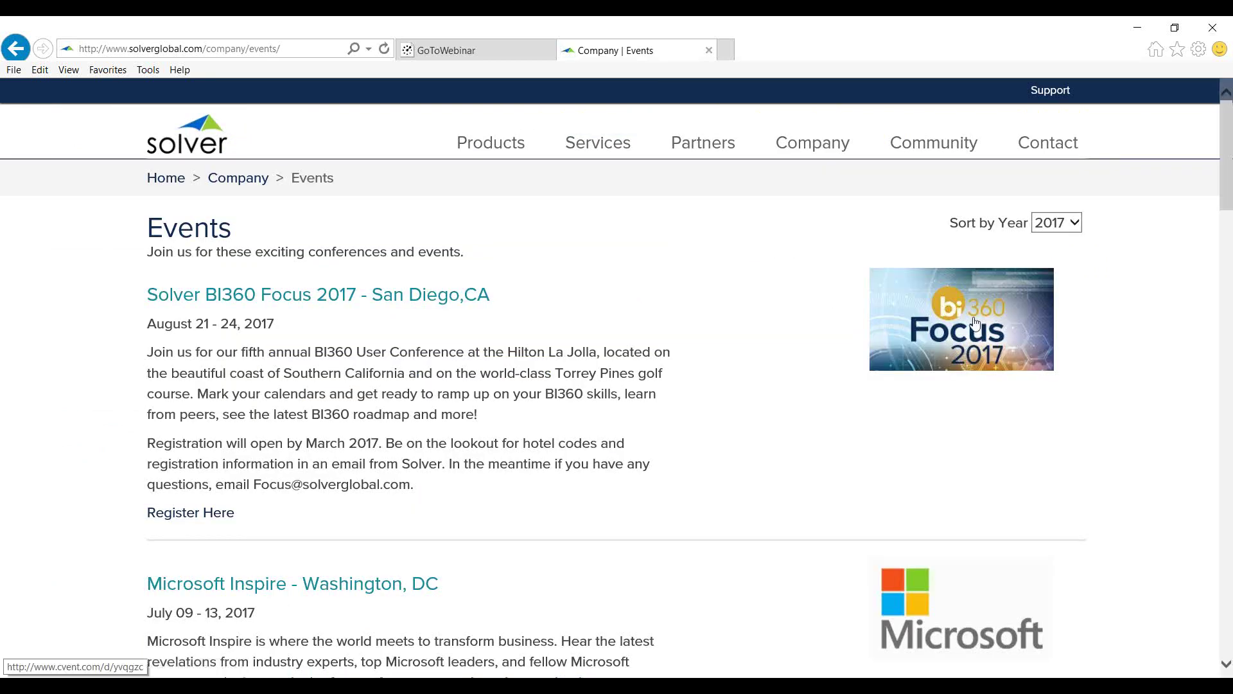
Open the BI360 Focus 2017 Cvent event site and bring up its Agenda
left_click(975, 323)
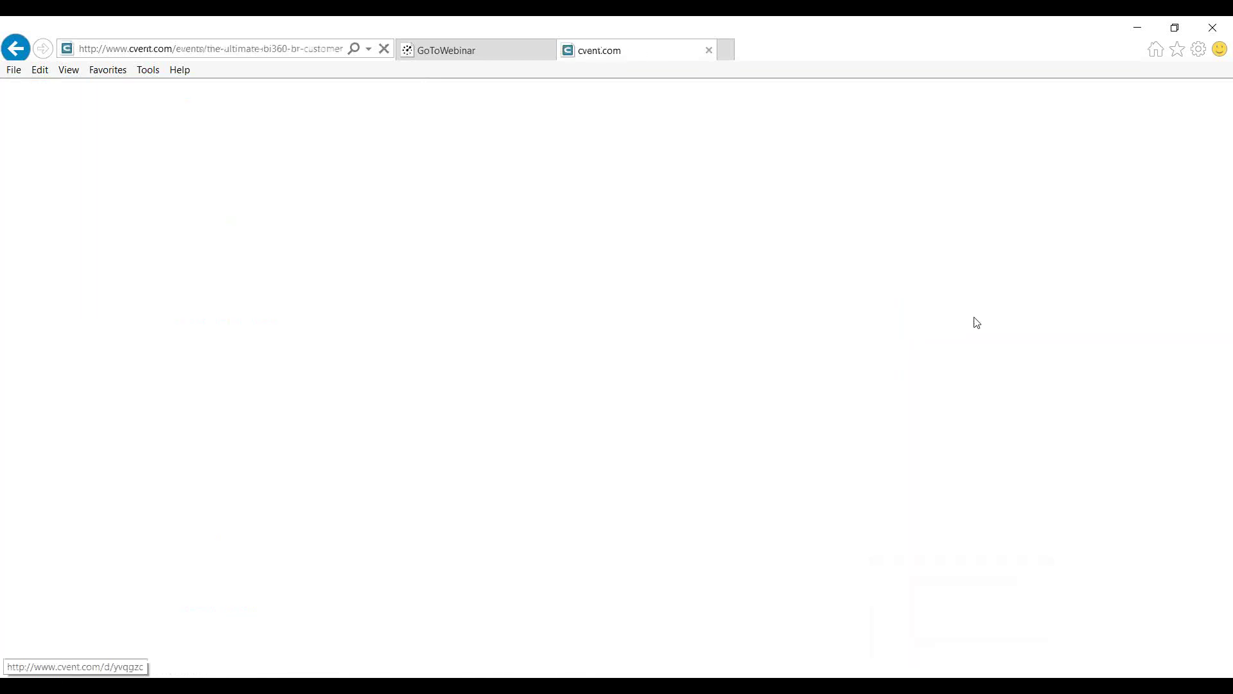
scroll(1015, 330, "down", 3)
scroll(1126, 324, "up", 3)
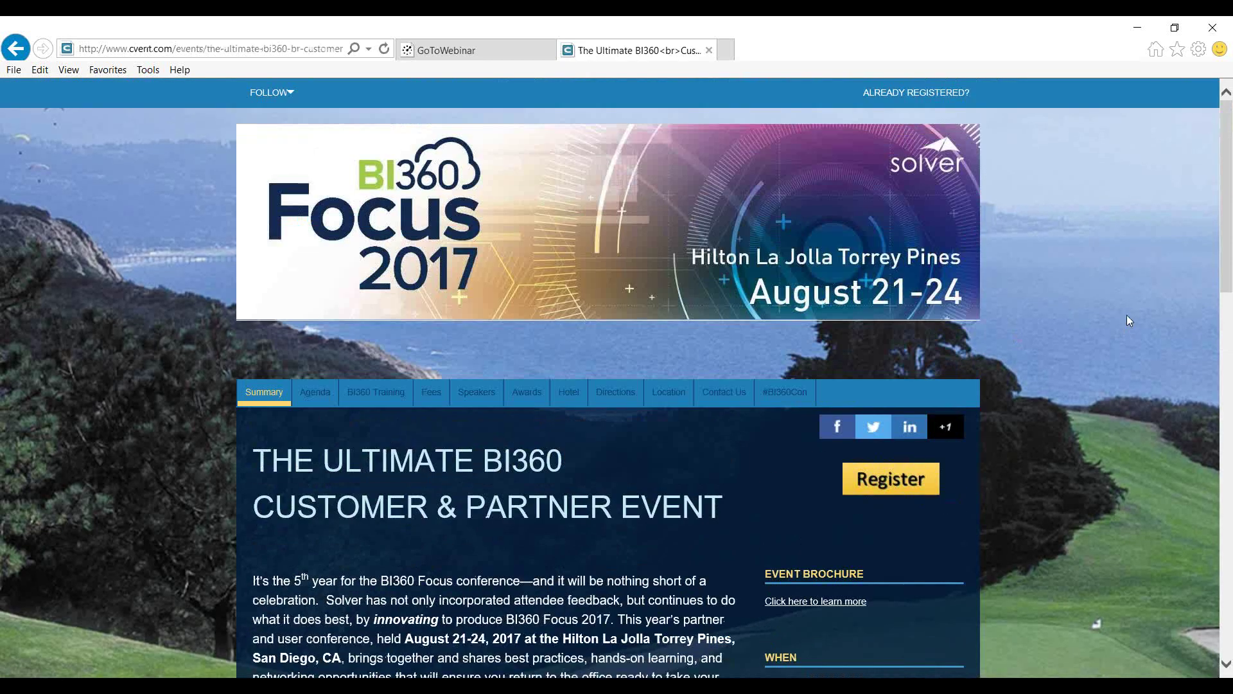
scroll(1129, 316, "down", 2)
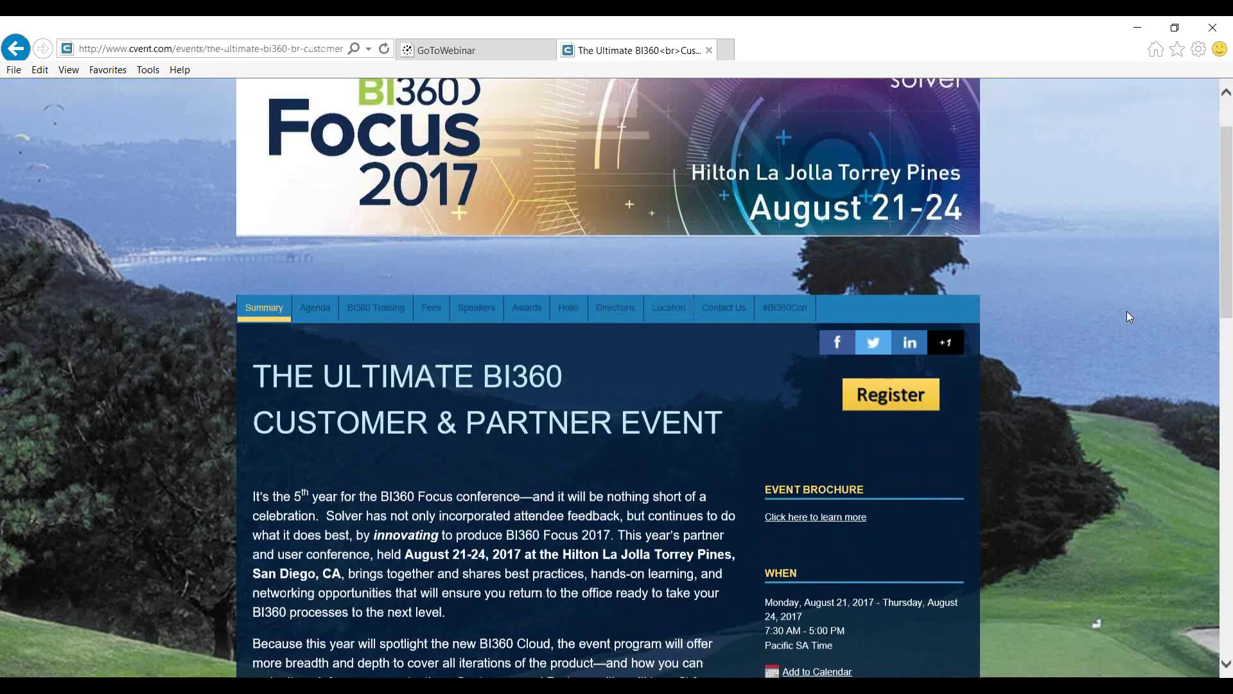
scroll(1100, 306, "down", 2)
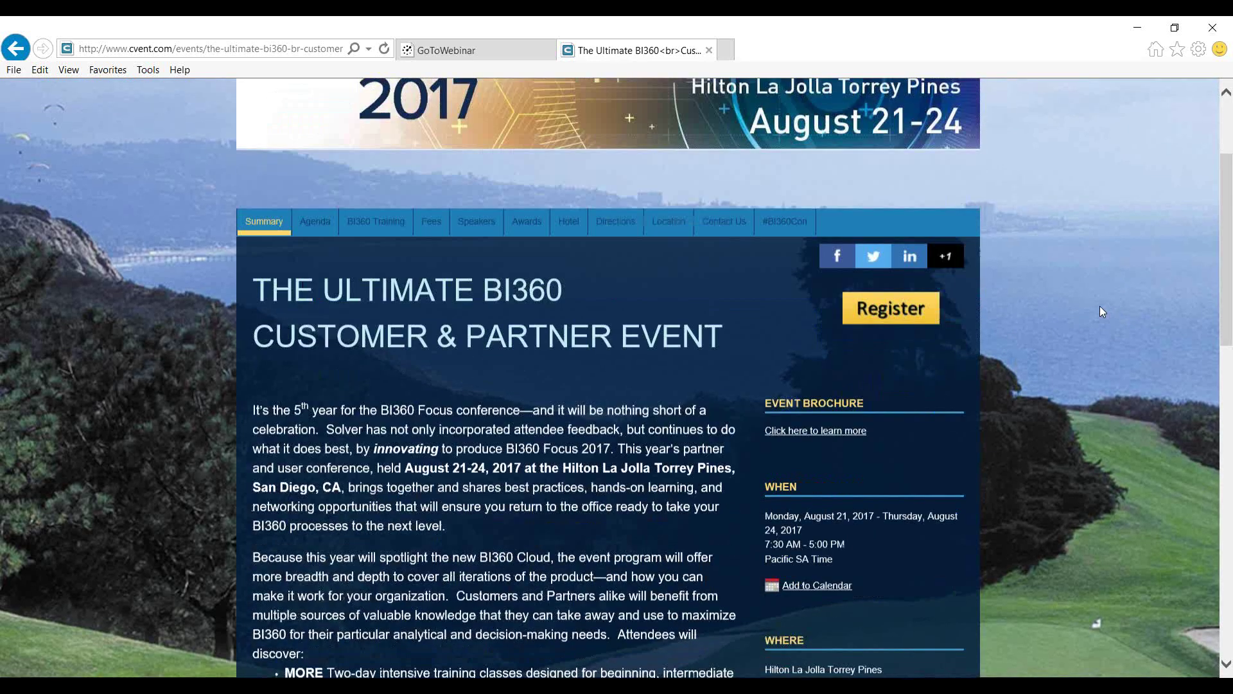
scroll(1122, 310, "up", 3)
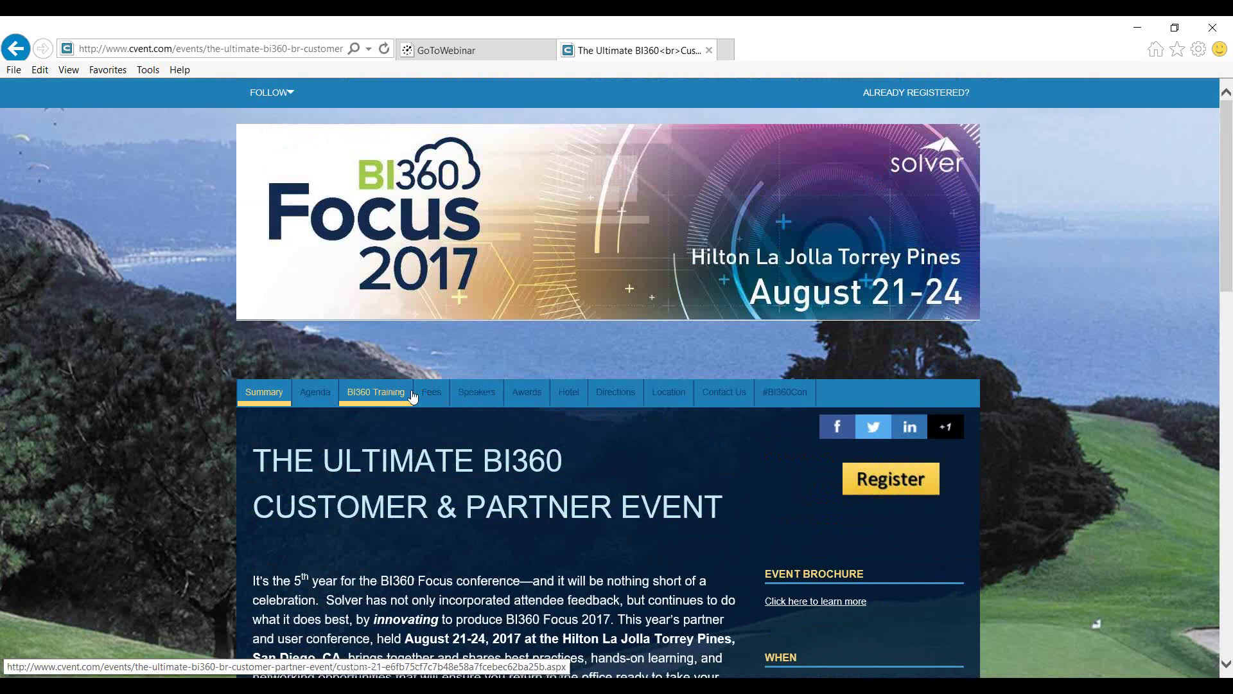
left_click(333, 400)
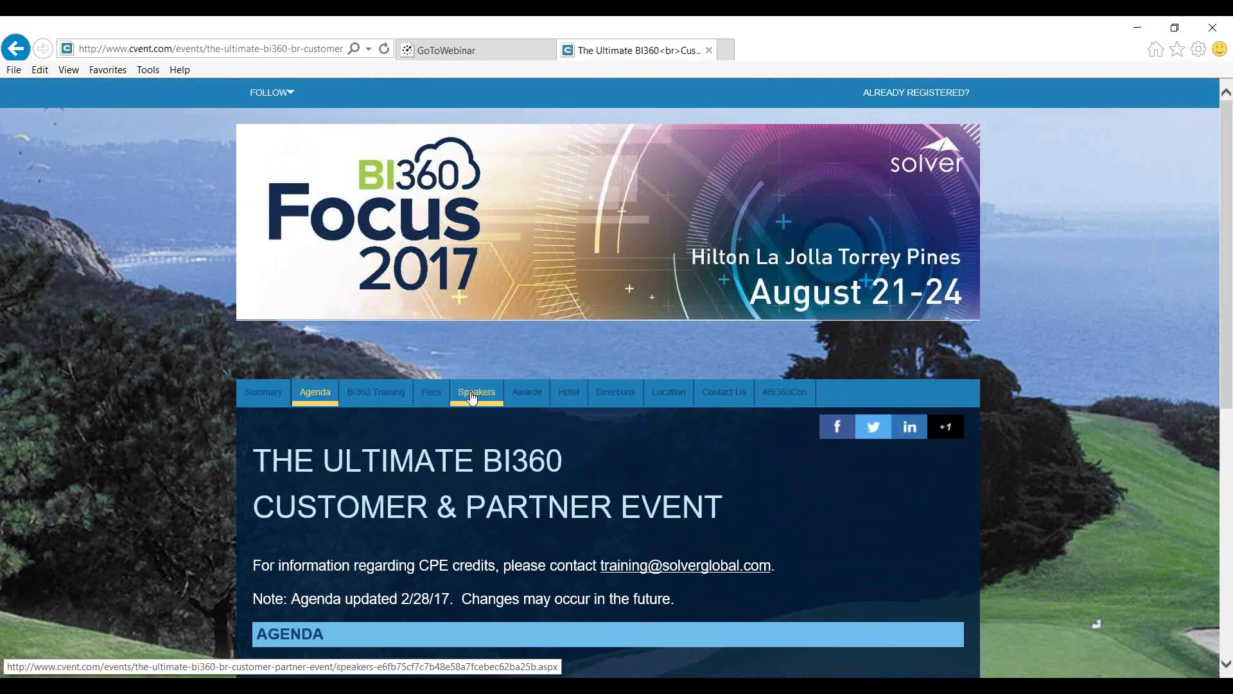
Review the Wednesday, August 23, 2017 sessions, from 7:00 AM registration to 9:30 PM Casino Night
scroll(657, 431, "down", 5)
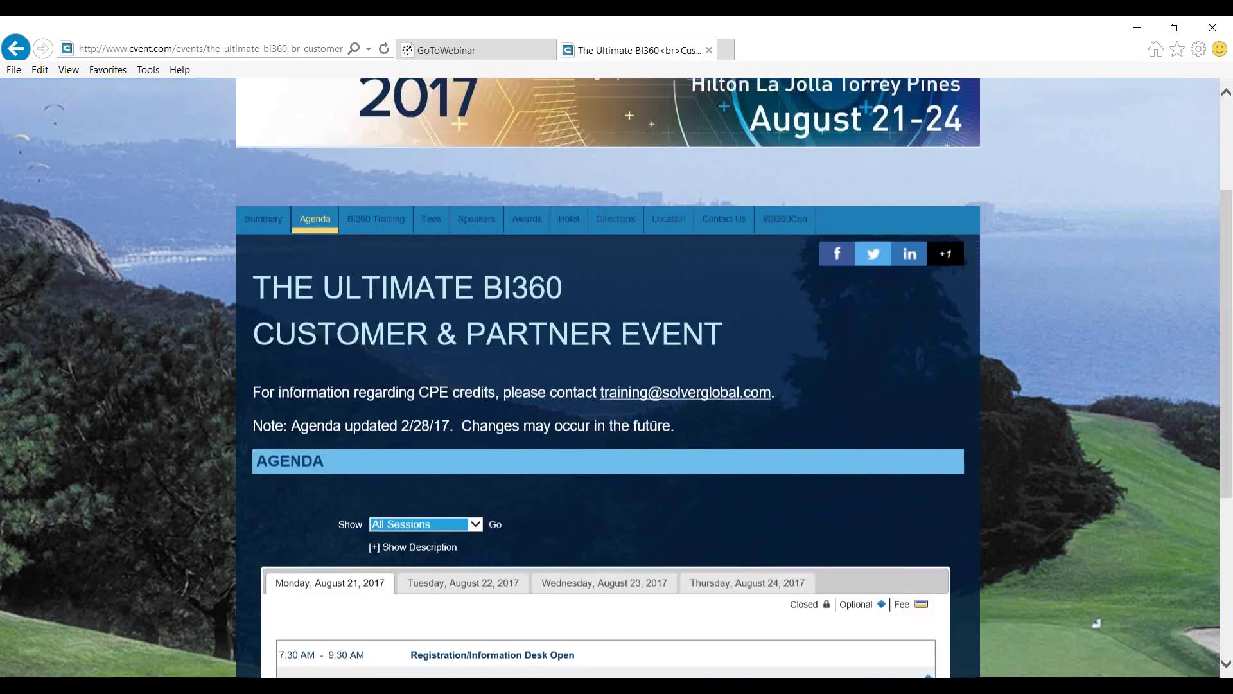
left_click(627, 399)
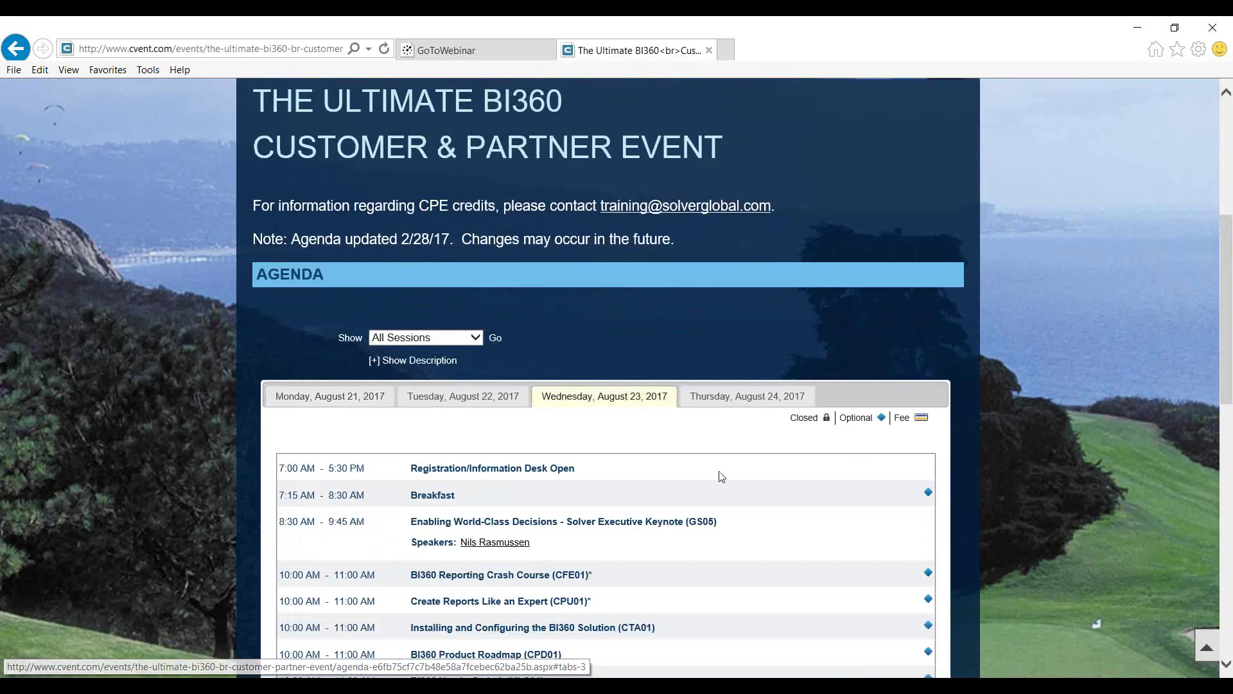
scroll(719, 471, "down", 3)
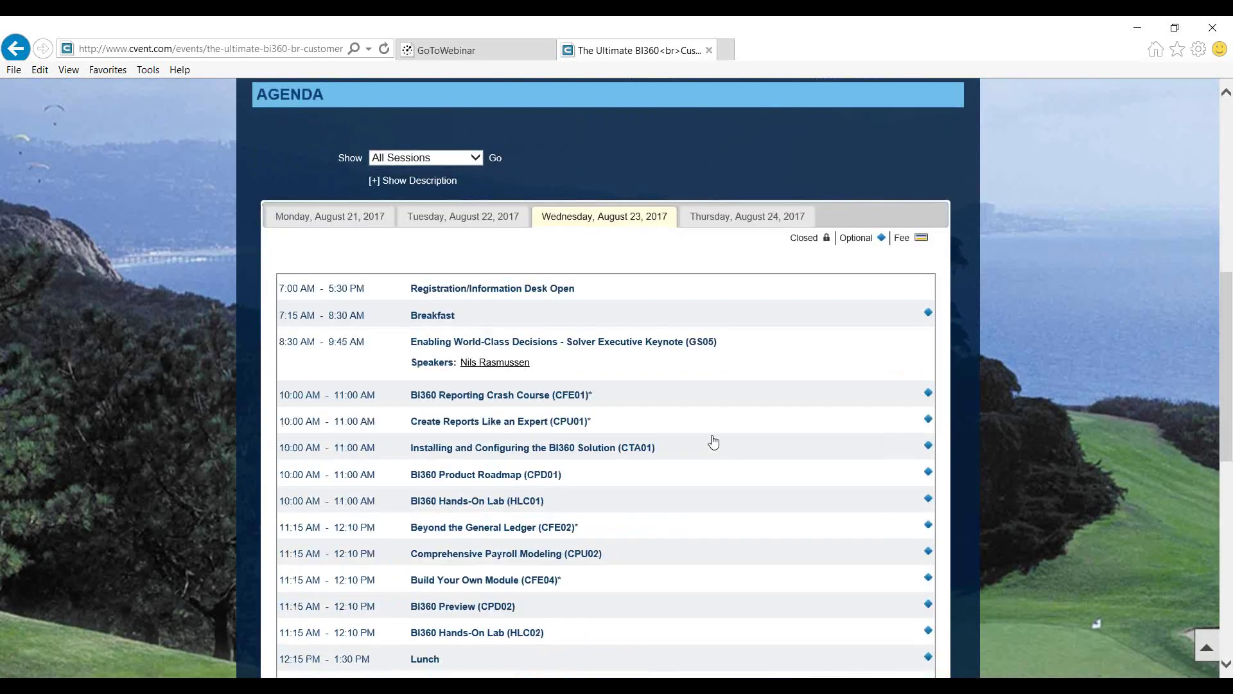
scroll(715, 436, "down", 1)
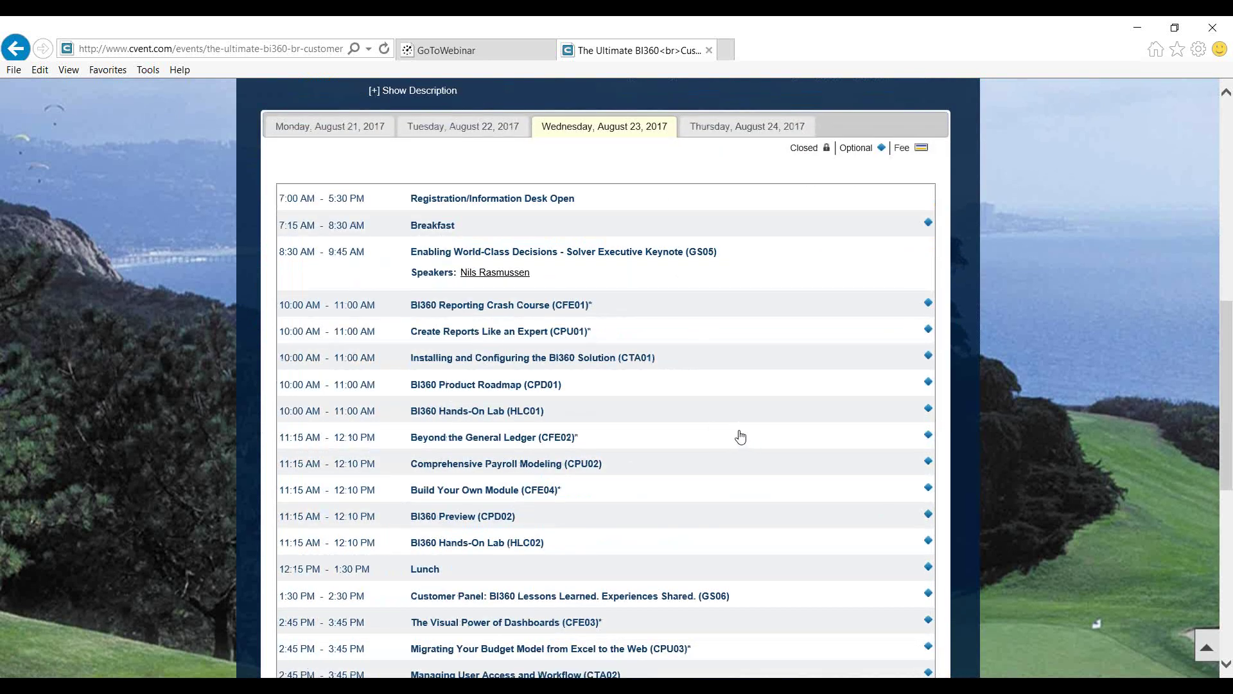
scroll(737, 433, "down", 3)
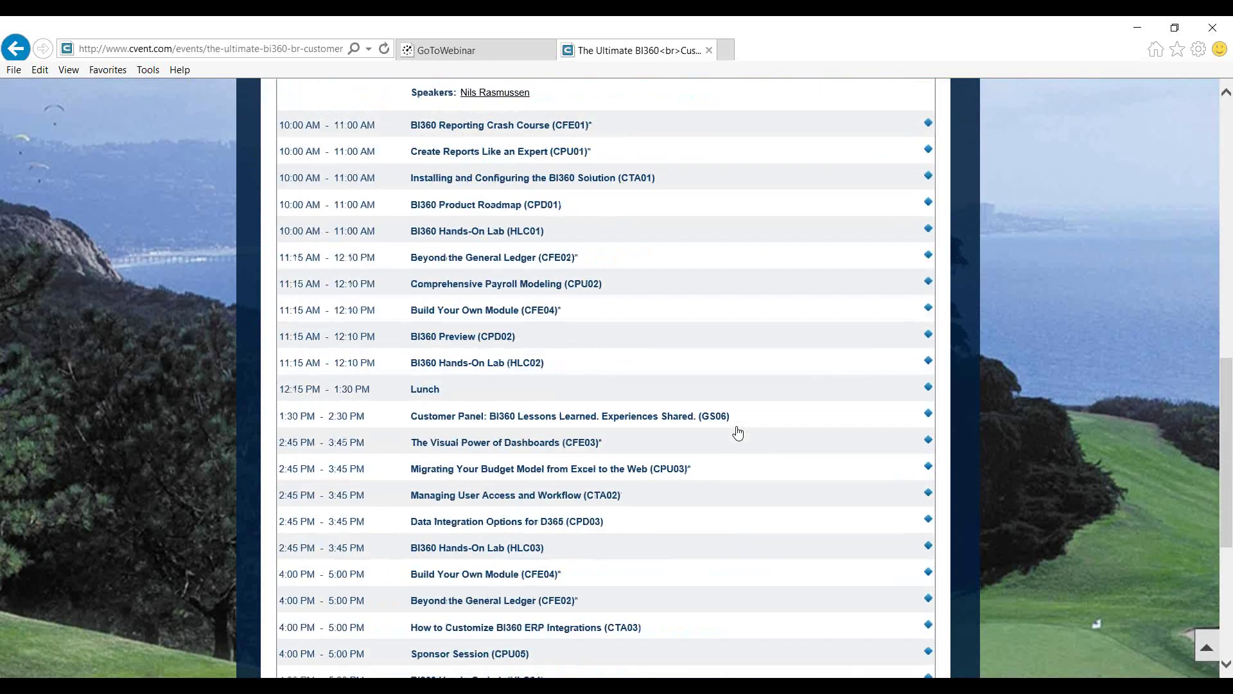
scroll(737, 432, "up", 5)
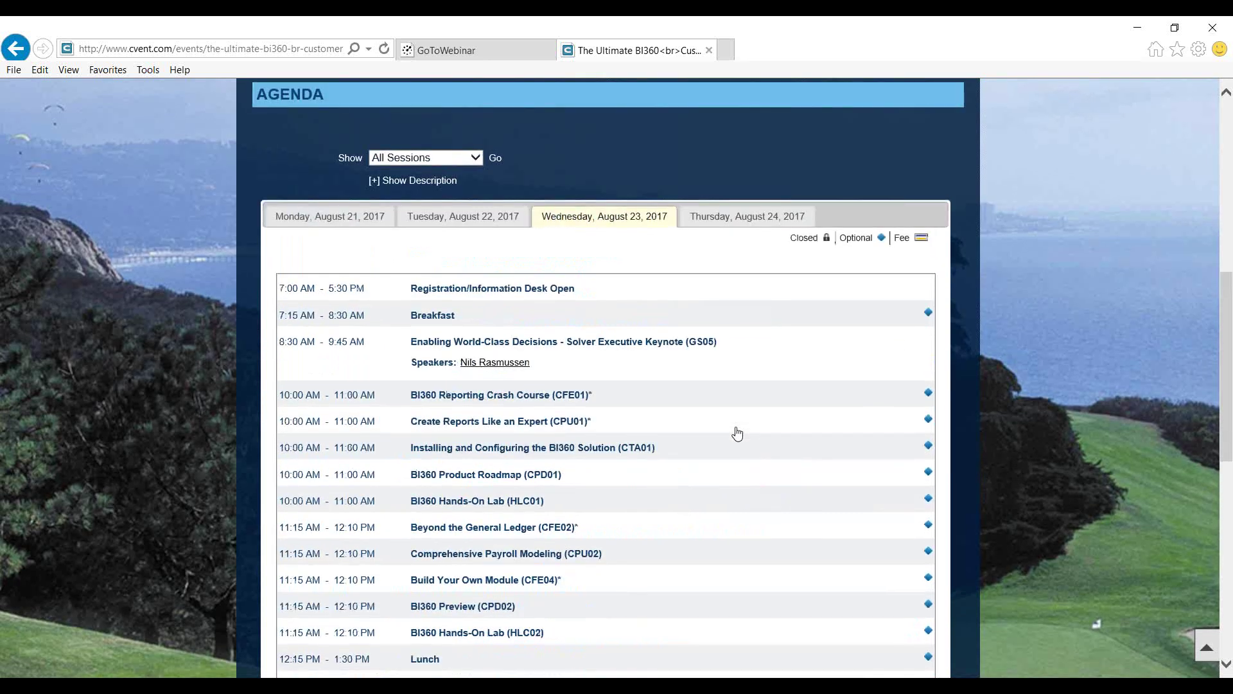
scroll(738, 432, "down", 7)
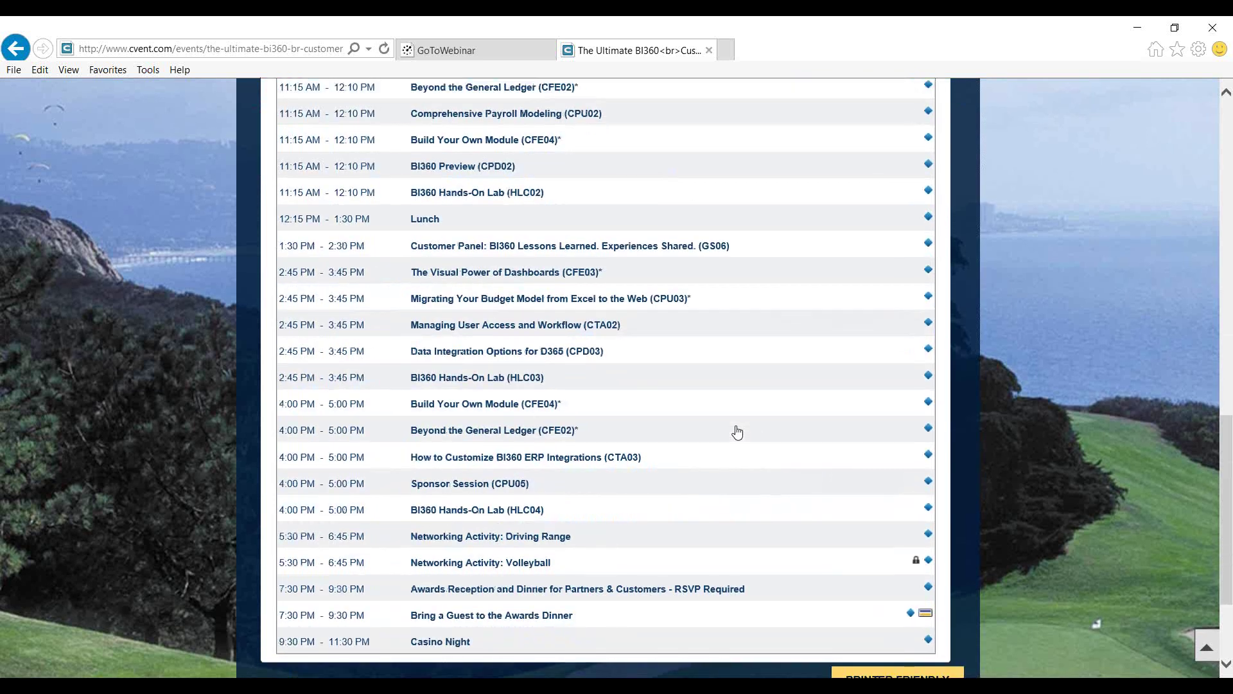
scroll(738, 433, "up", 9)
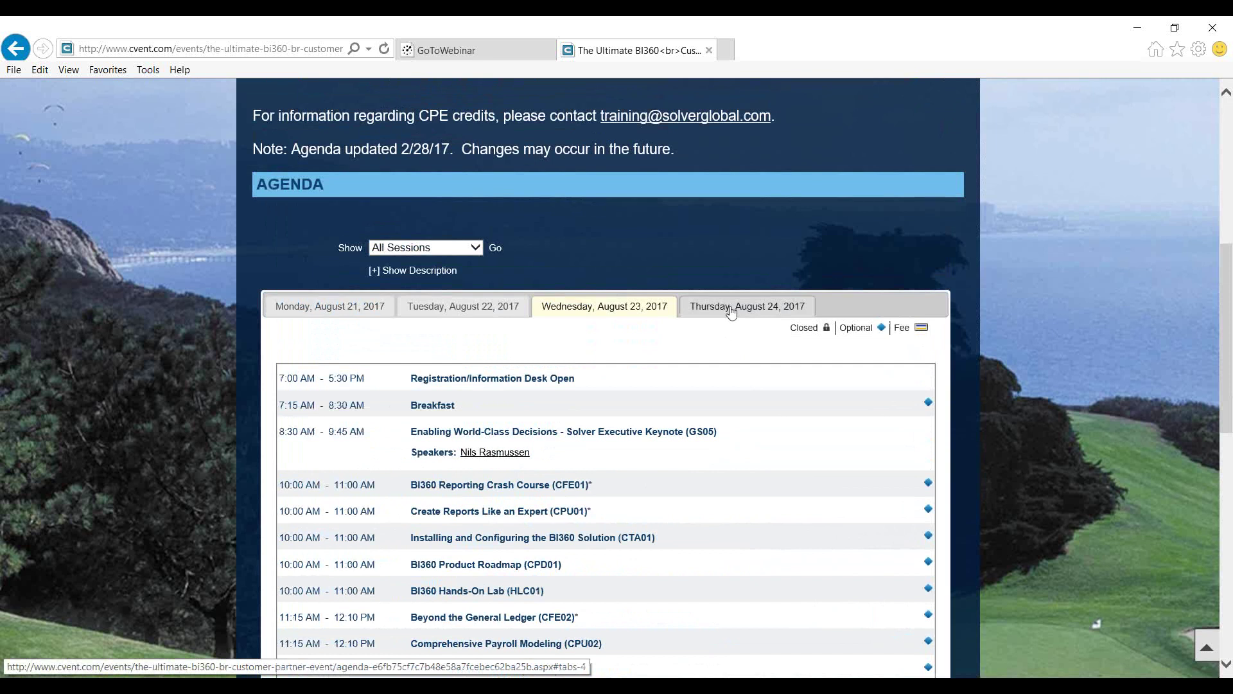
left_click(731, 309)
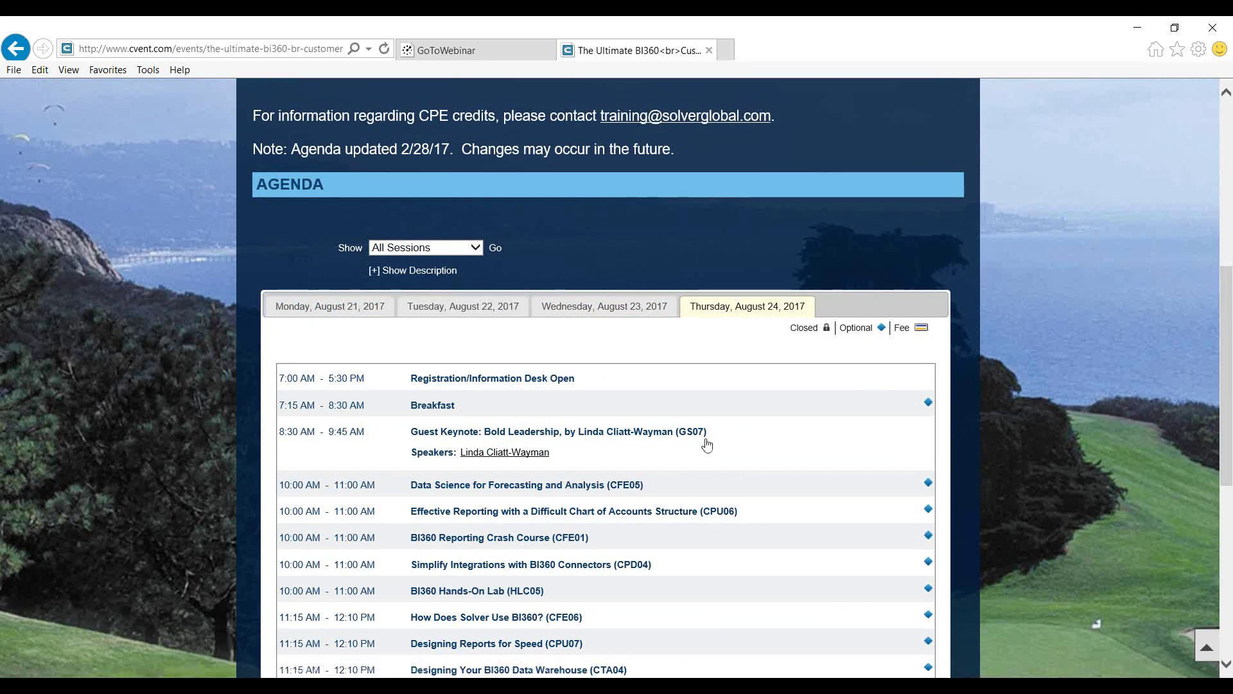
Scroll through the Thursday, August 24, 2017 agenda sessions
scroll(708, 427, "down", 7)
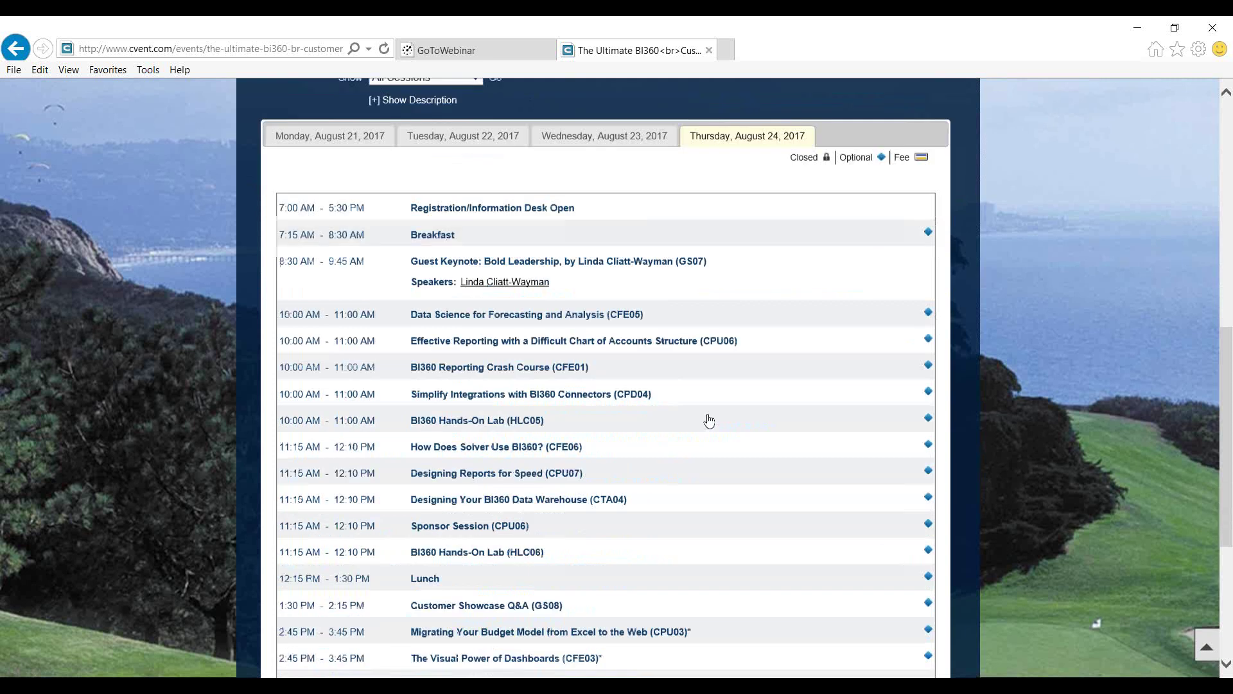
scroll(709, 416, "up", 8)
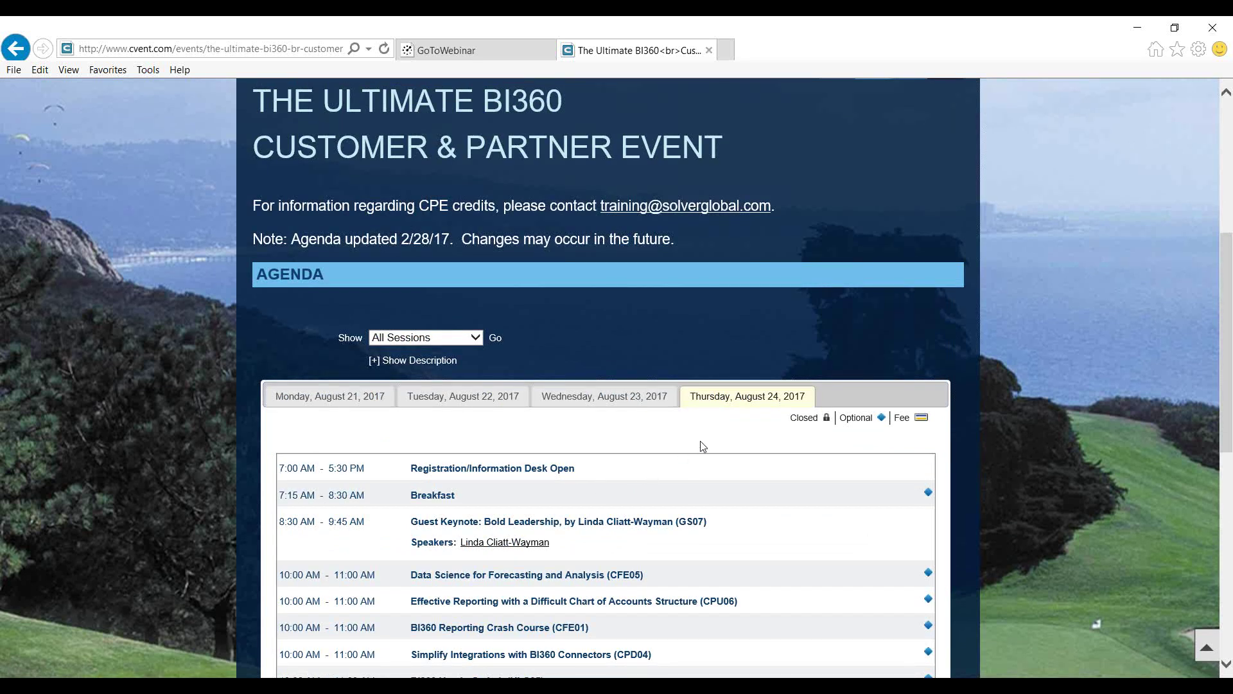
scroll(701, 446, "down", 1)
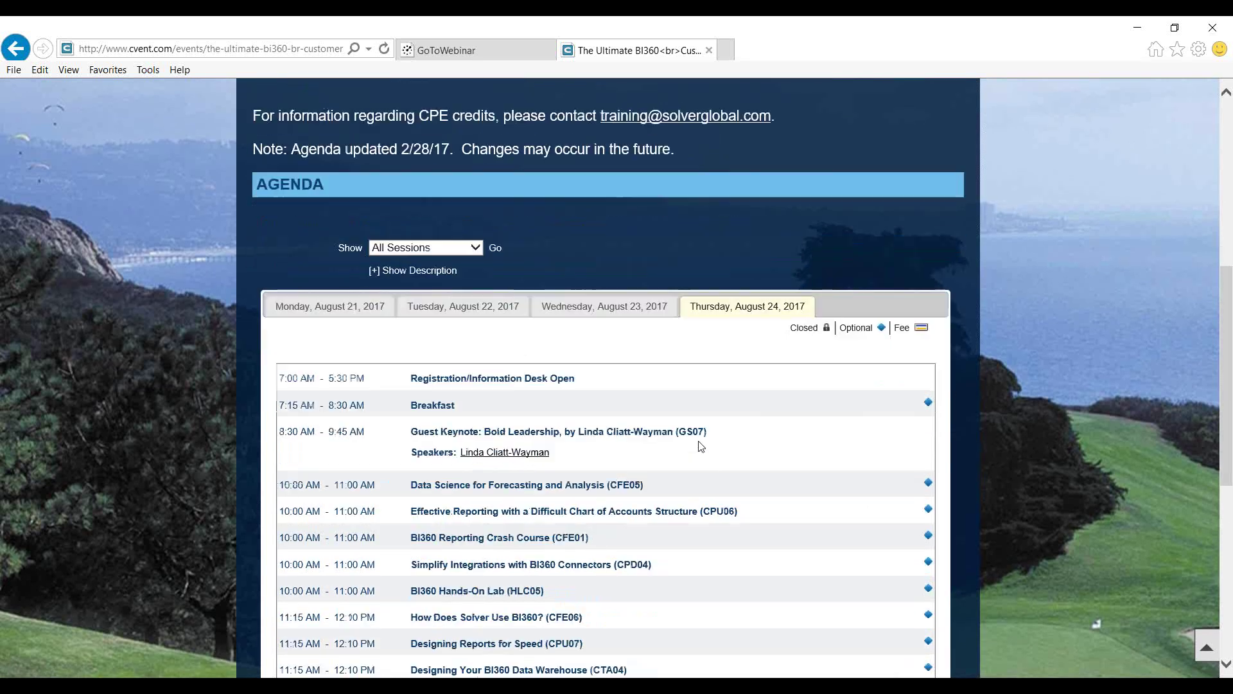
scroll(700, 447, "down", 2)
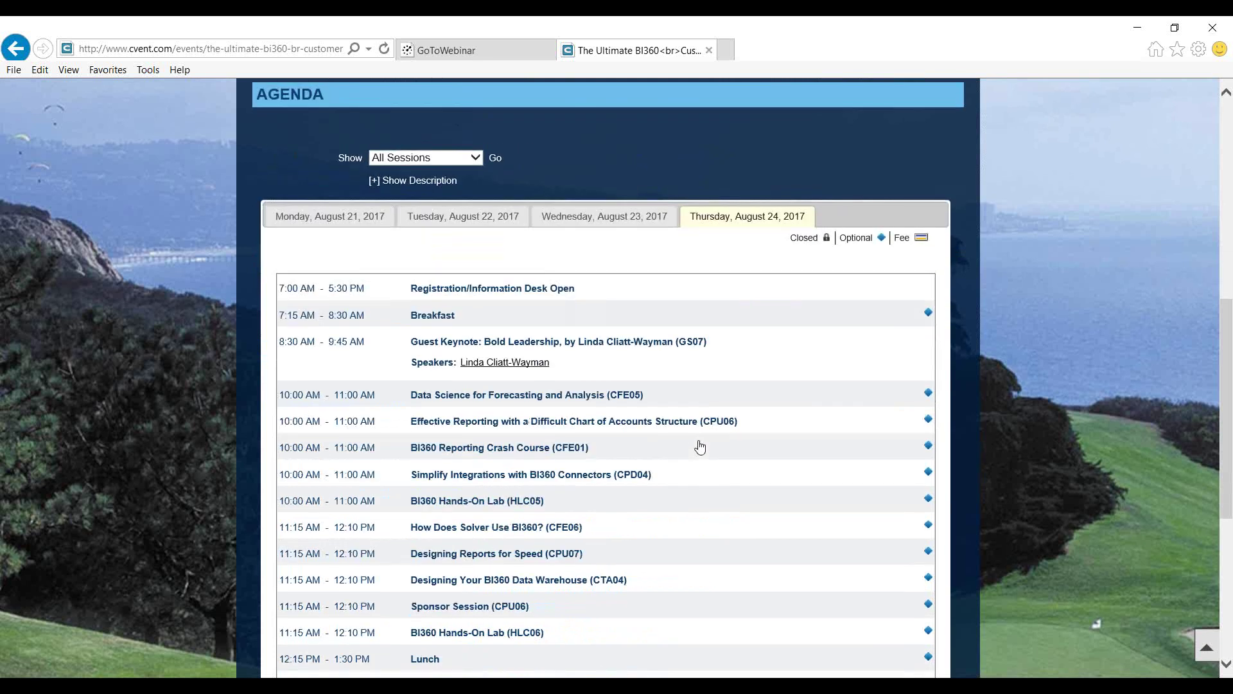
scroll(701, 446, "down", 6)
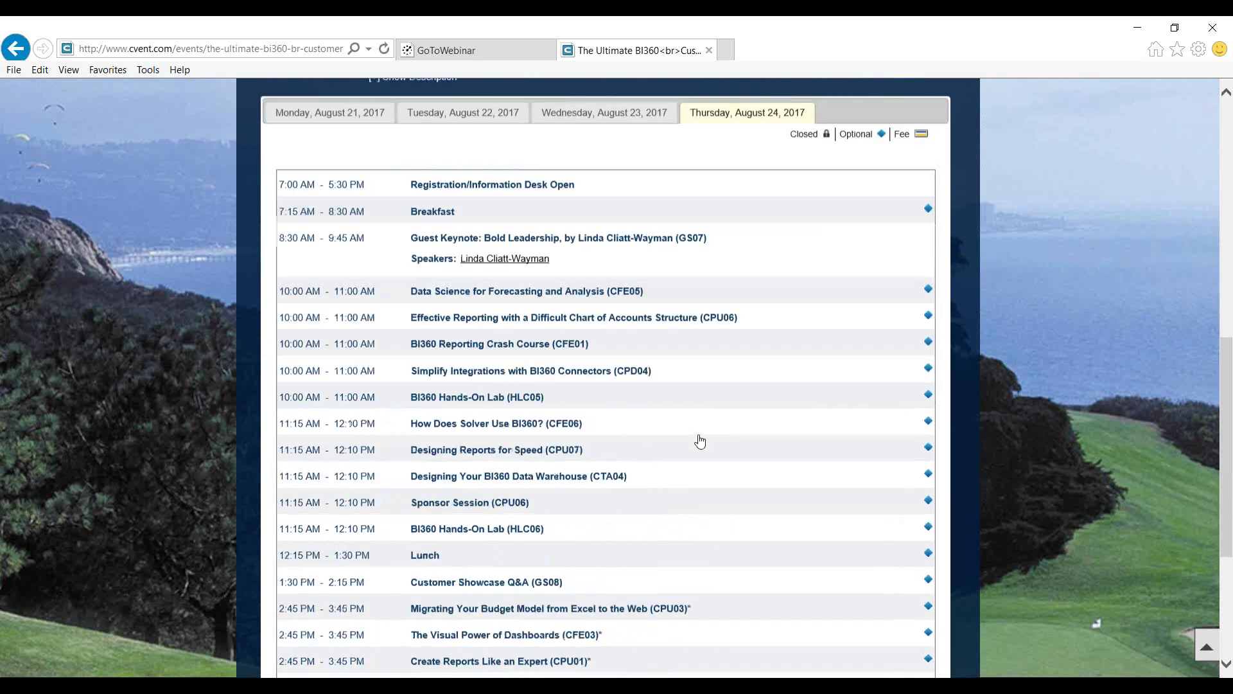
scroll(700, 438, "up", 4)
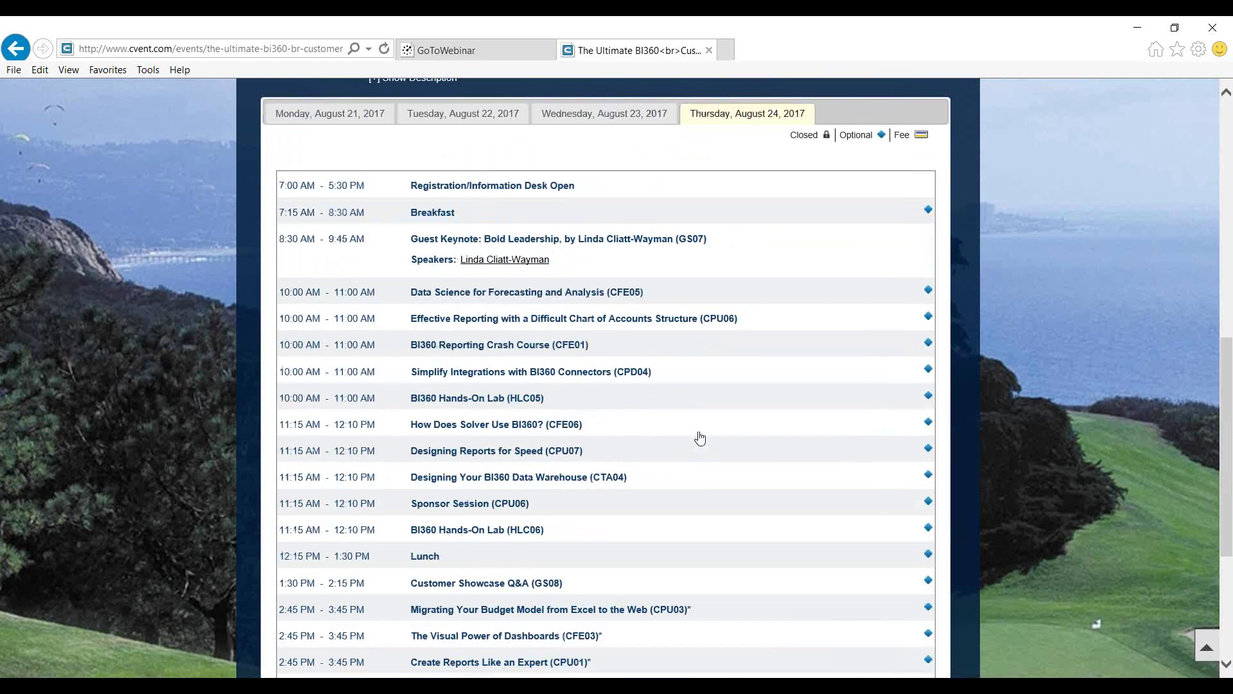
scroll(700, 438, "up", 3)
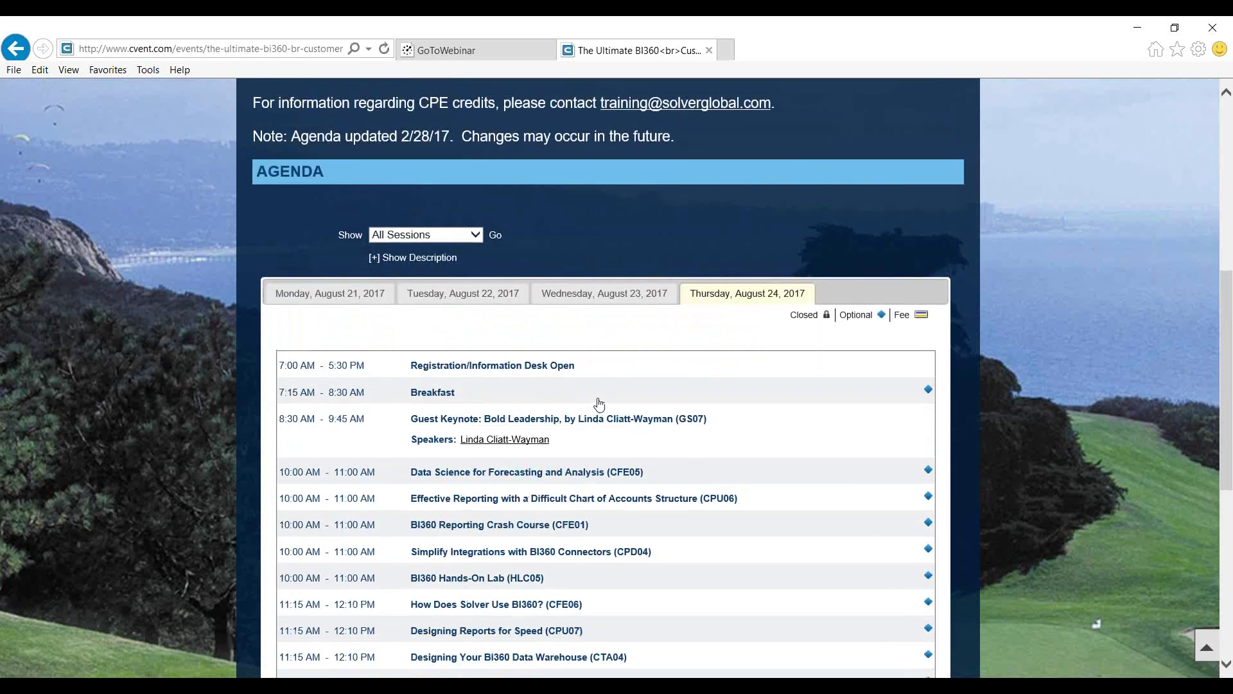
scroll(586, 371, "down", 1)
scroll(587, 432, "down", 4)
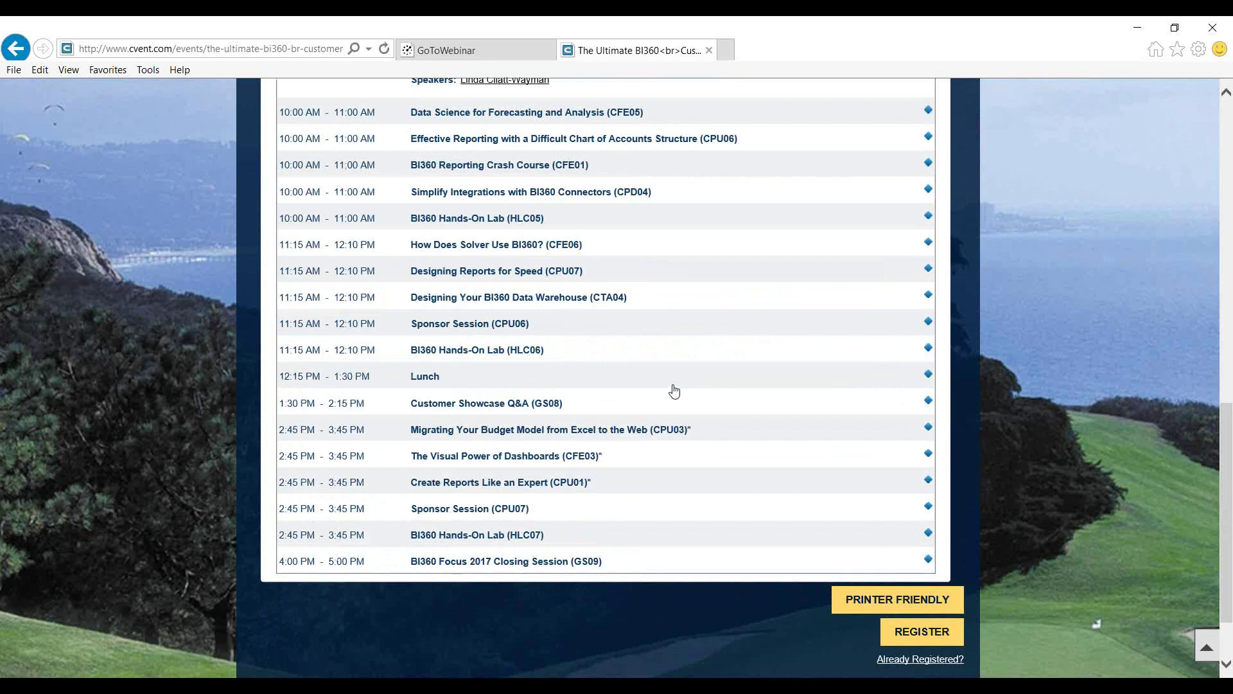
scroll(674, 391, "up", 3)
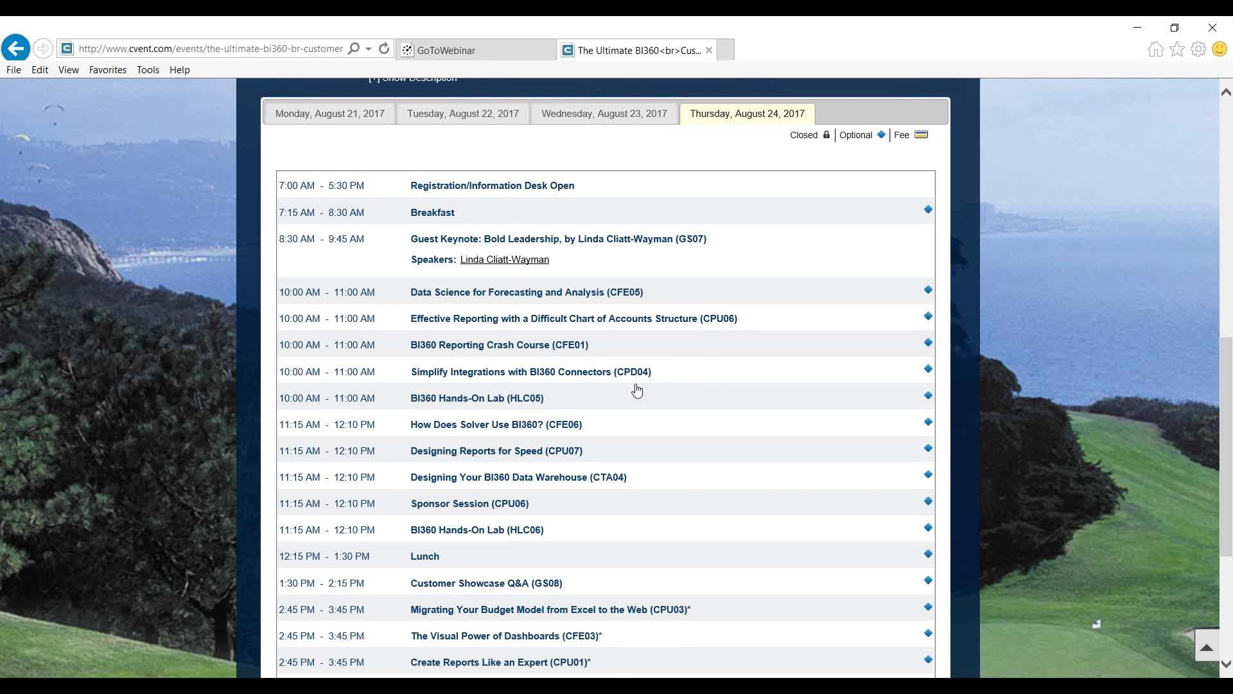
Return to the PowerPoint Customer Portal slide show
scroll(632, 380, "up", 4)
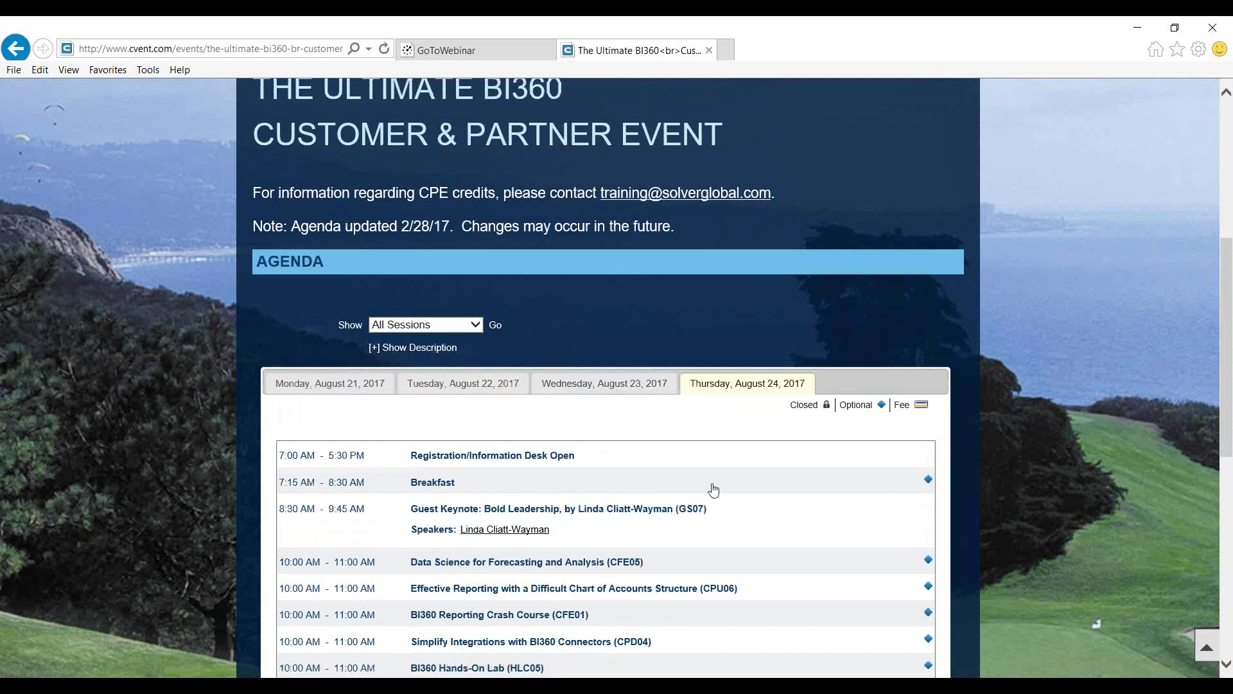
scroll(712, 483, "up", 5)
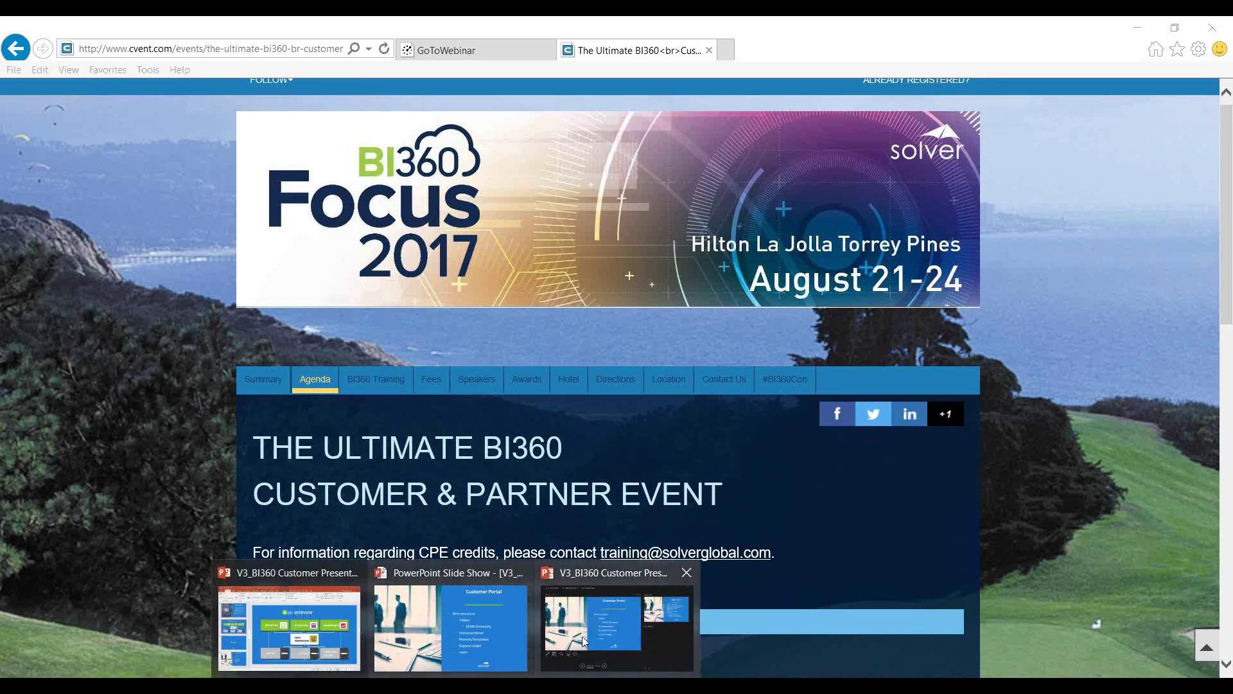
left_click(582, 636)
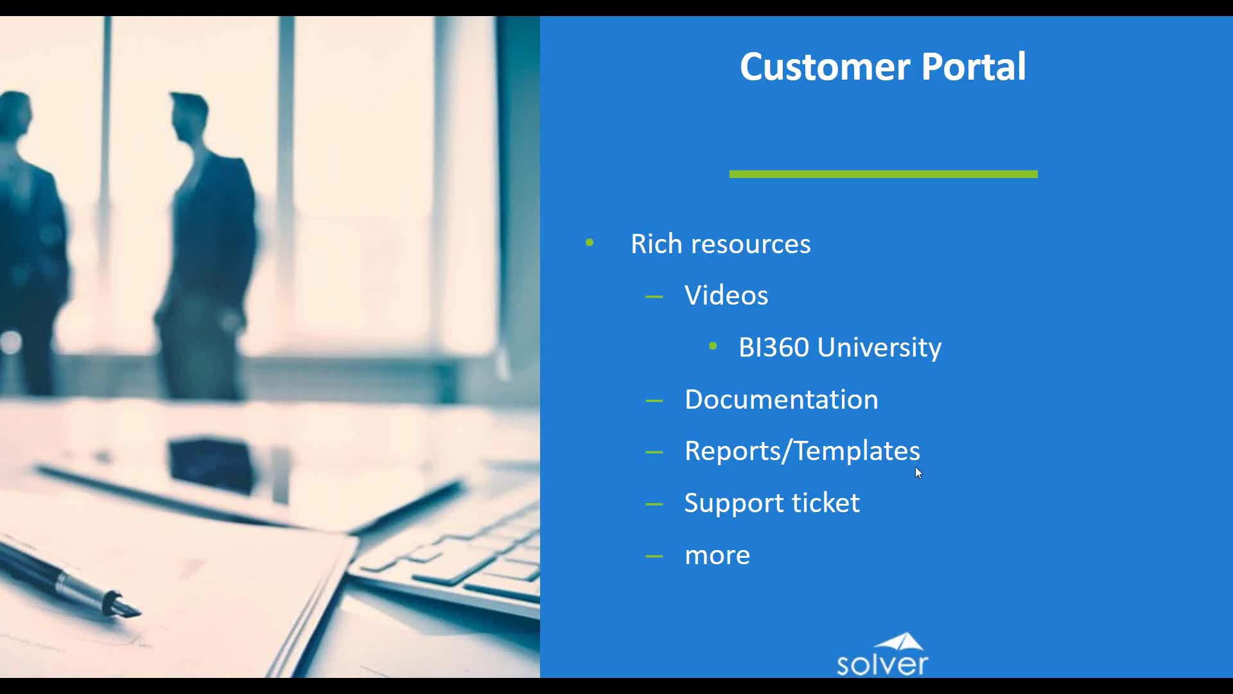